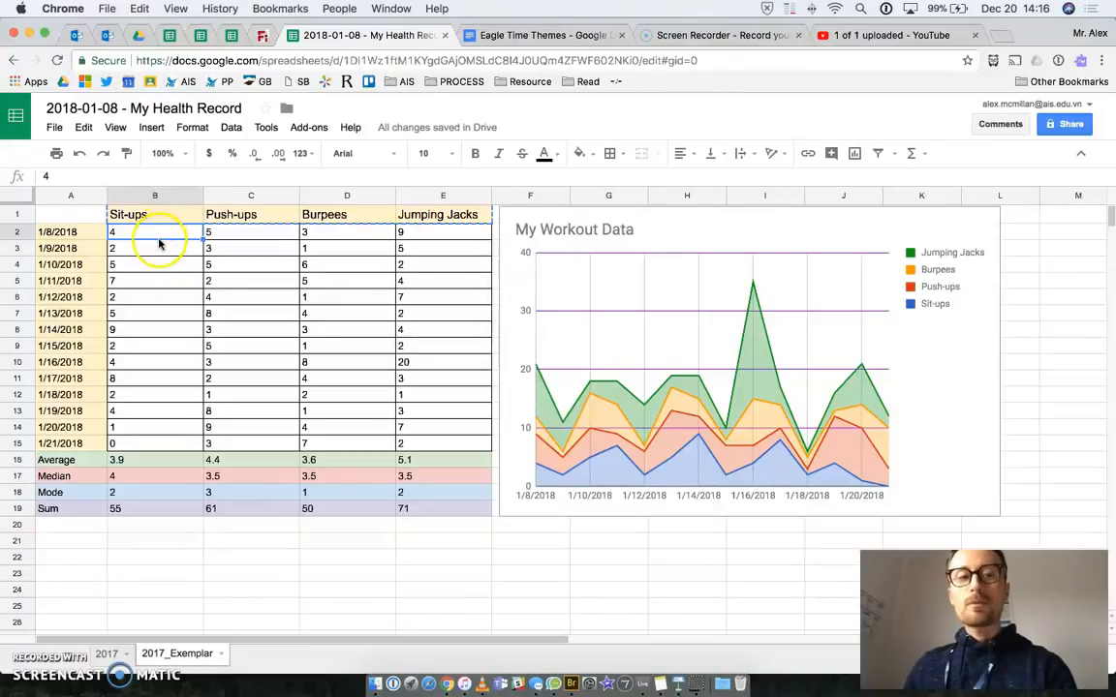
Switch from the 2017_Exemplar sheet to the 2017 sheet of the health record
{"action": "left_click", "coordinate": [39, 238]}
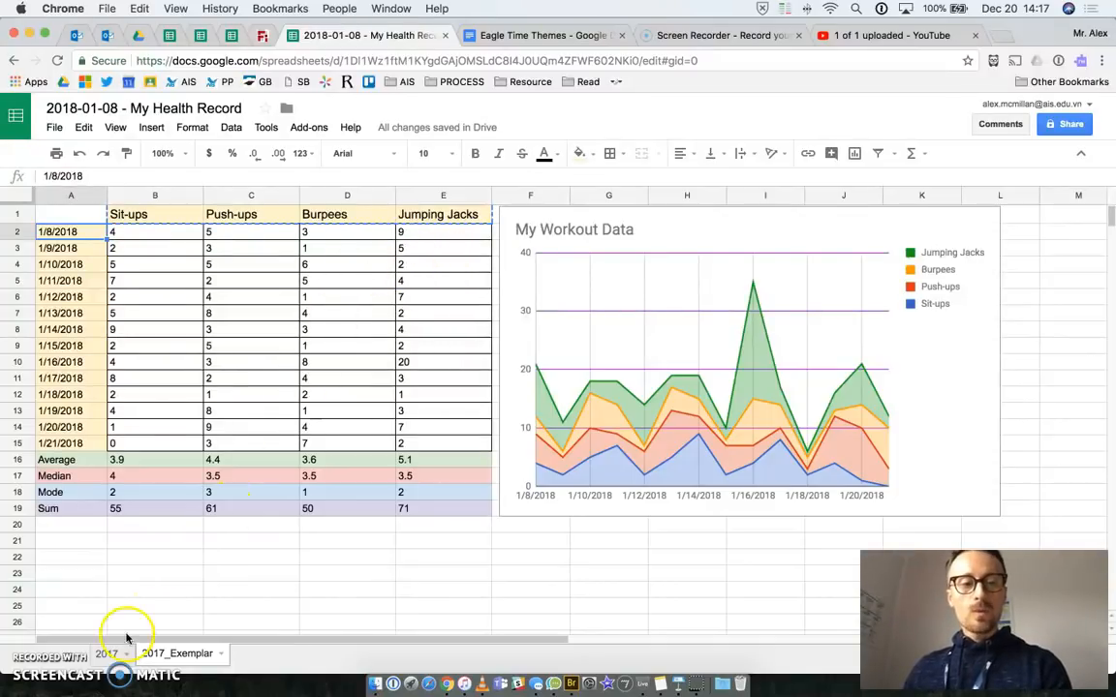
{"action": "left_click", "coordinate": [108, 658]}
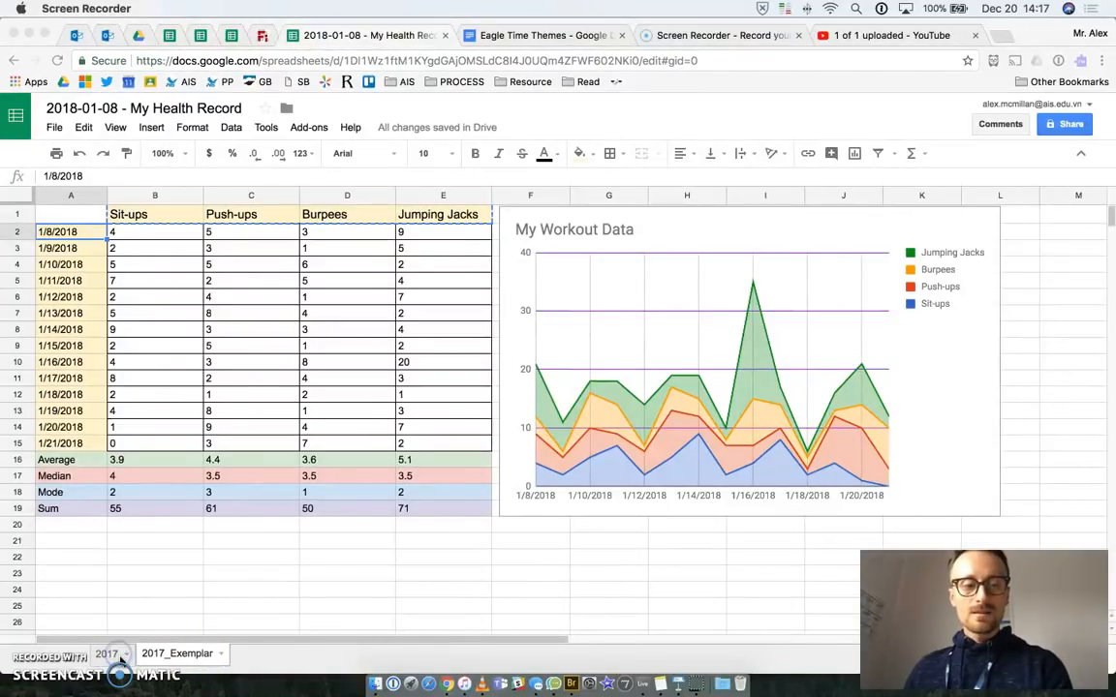
{"action": "left_click", "coordinate": [121, 663]}
{"action": "left_click", "coordinate": [121, 662]}
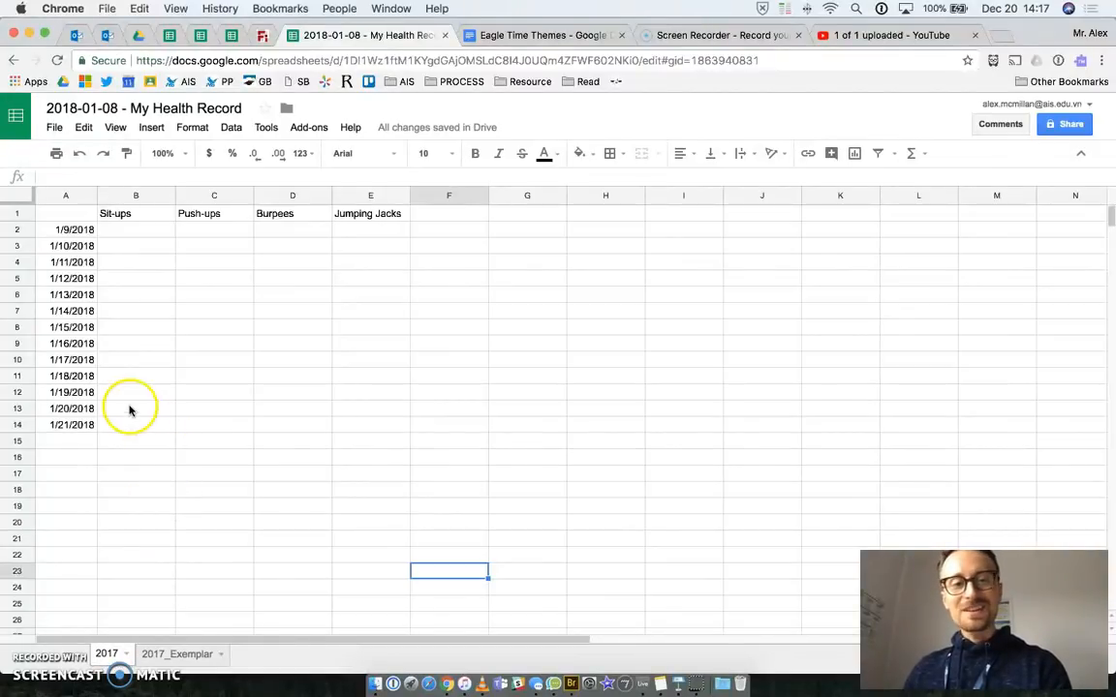
{"action": "left_click", "coordinate": [165, 231]}
{"action": "left_click", "coordinate": [214, 230]}
{"action": "left_click", "coordinate": [272, 229]}
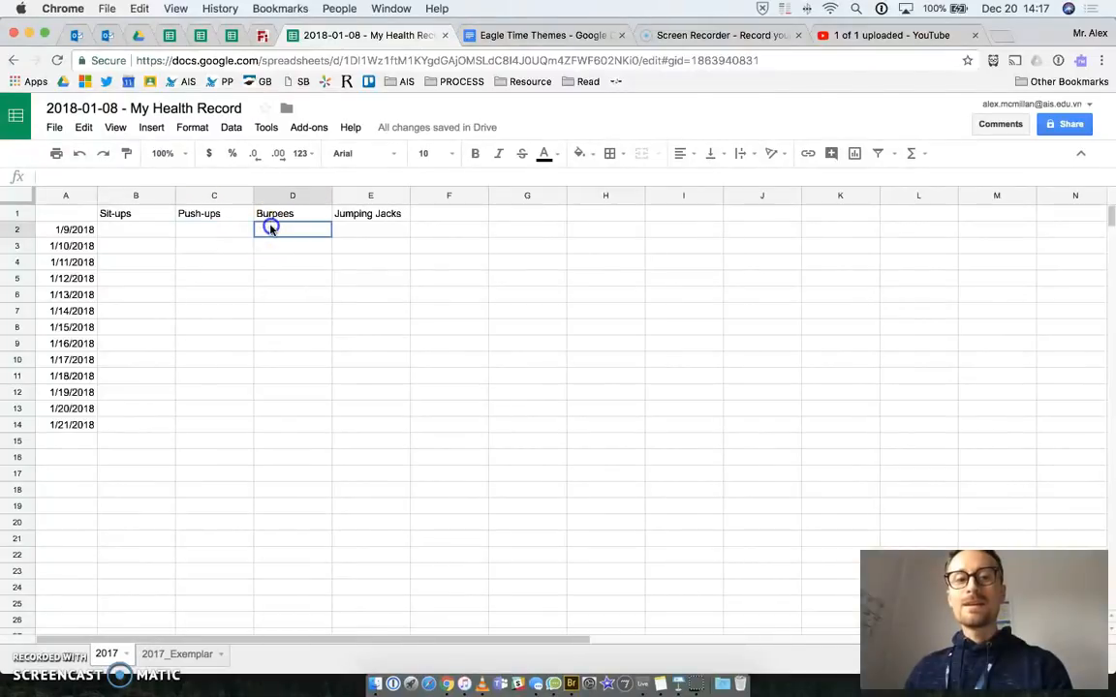
{"action": "left_click", "coordinate": [366, 229]}
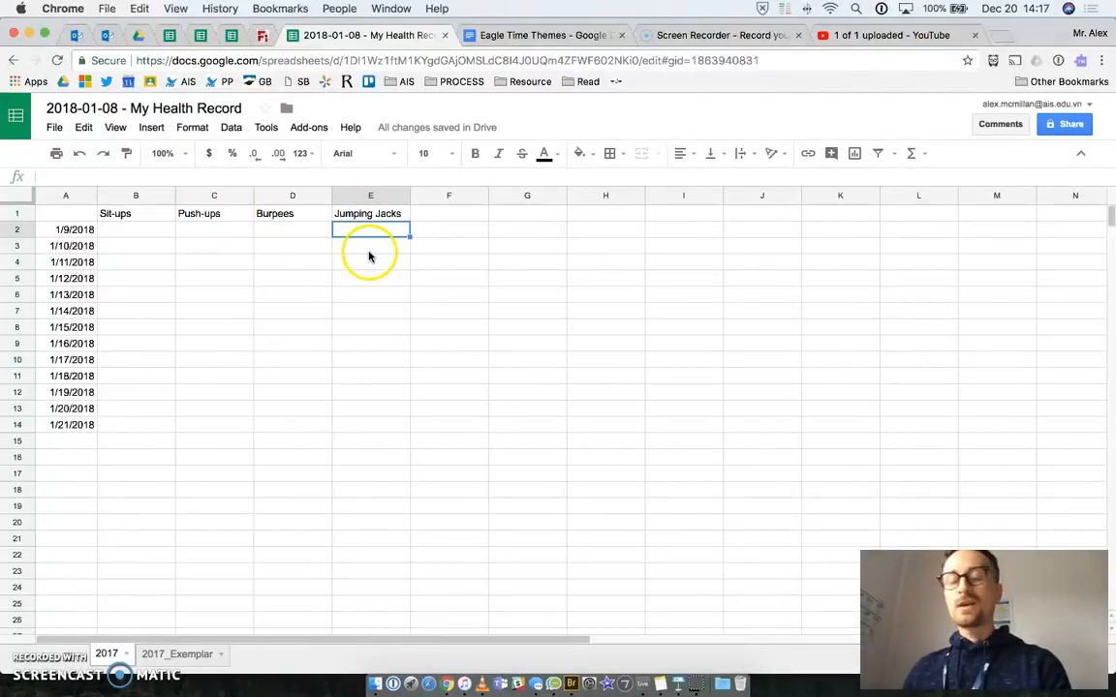
{"action": "left_click_drag", "start_coordinate": [143, 226], "coordinate": [348, 232]}
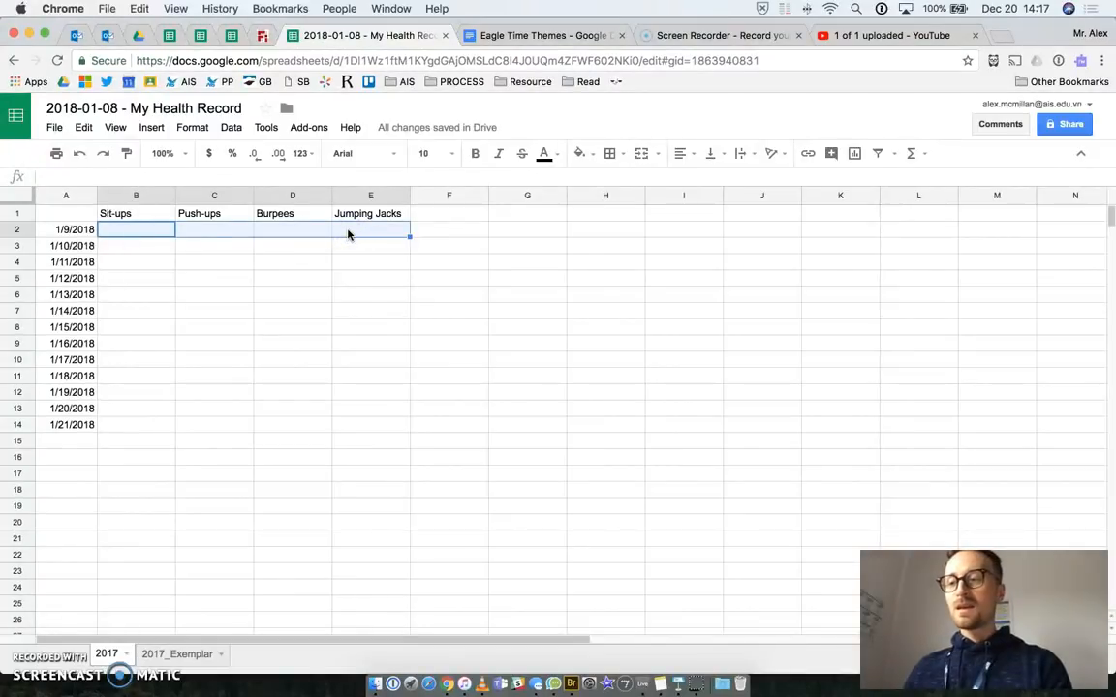
{"action": "left_click", "coordinate": [152, 231]}
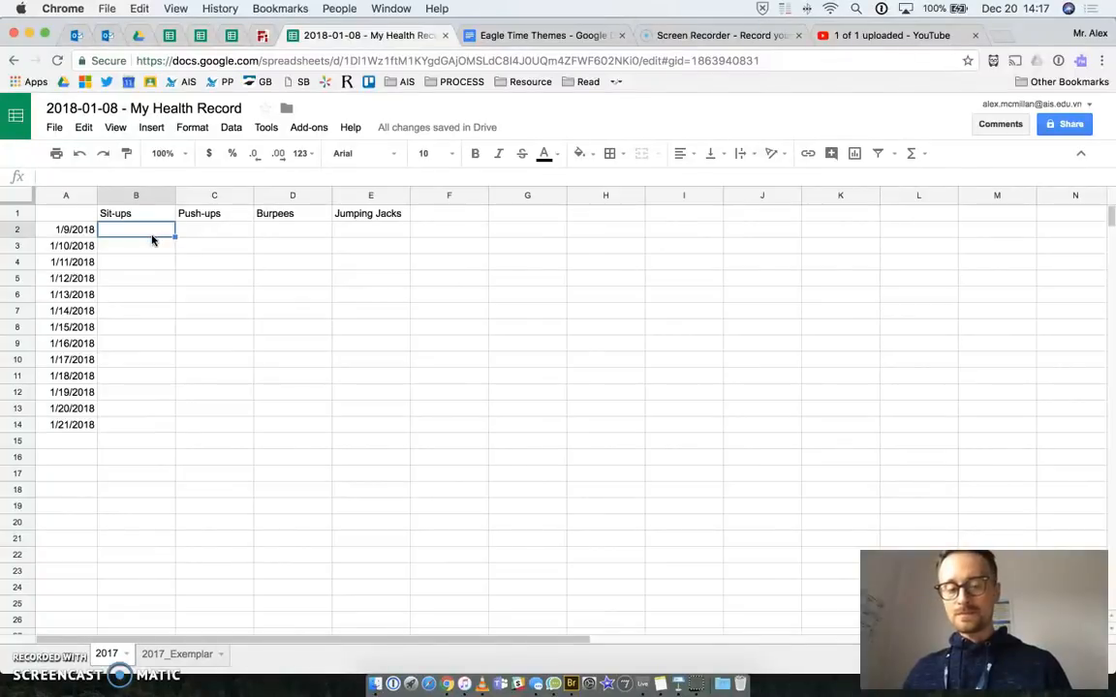
{"action": "left_click", "coordinate": [158, 236]}
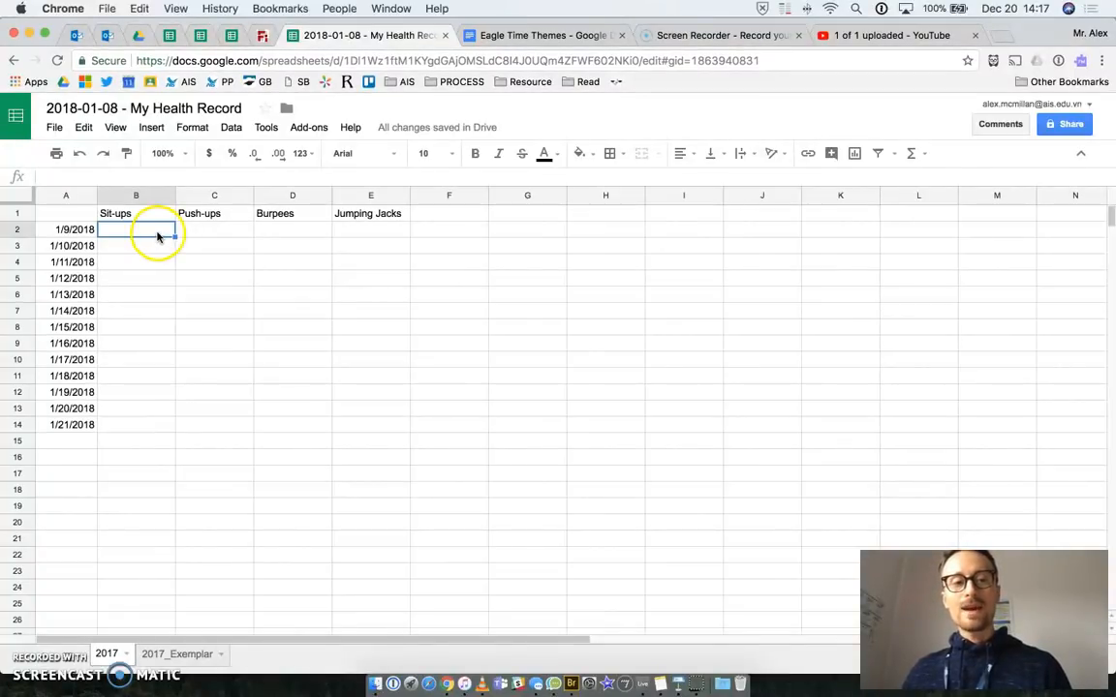
{"action": "left_click", "coordinate": [225, 230]}
Enter the Sit-ups values for 1/9/2018 through 1/14/2018 as 3, 4, 5, 3, 7, 8
{"action": "left_click", "coordinate": [145, 231]}
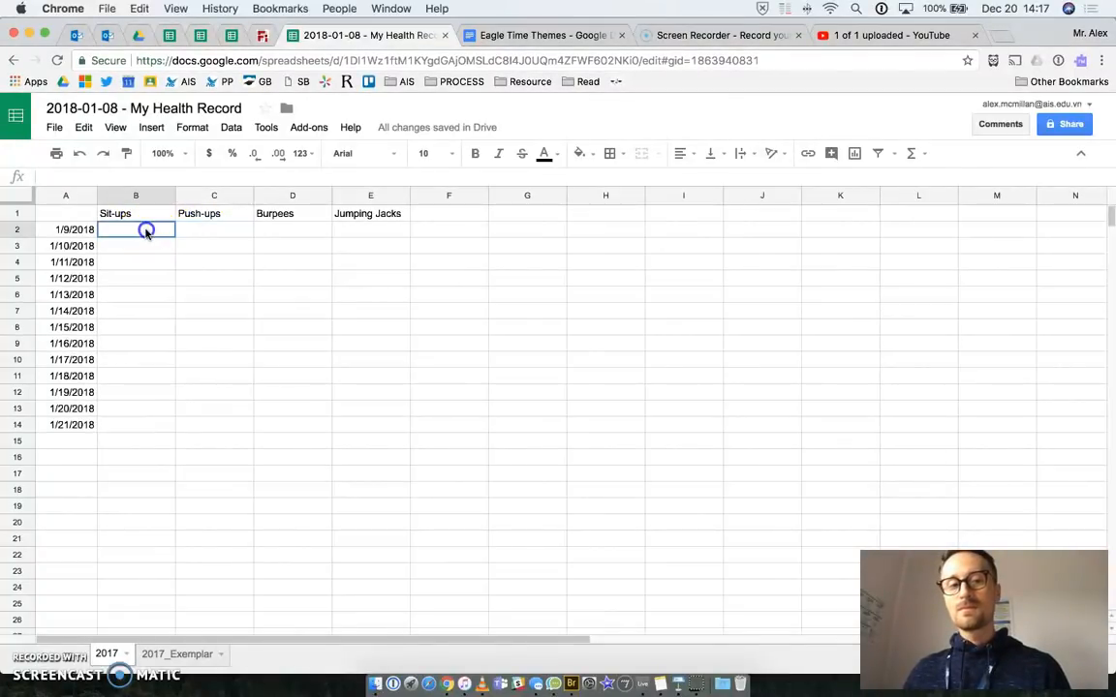
{"action": "type", "text": "3"}
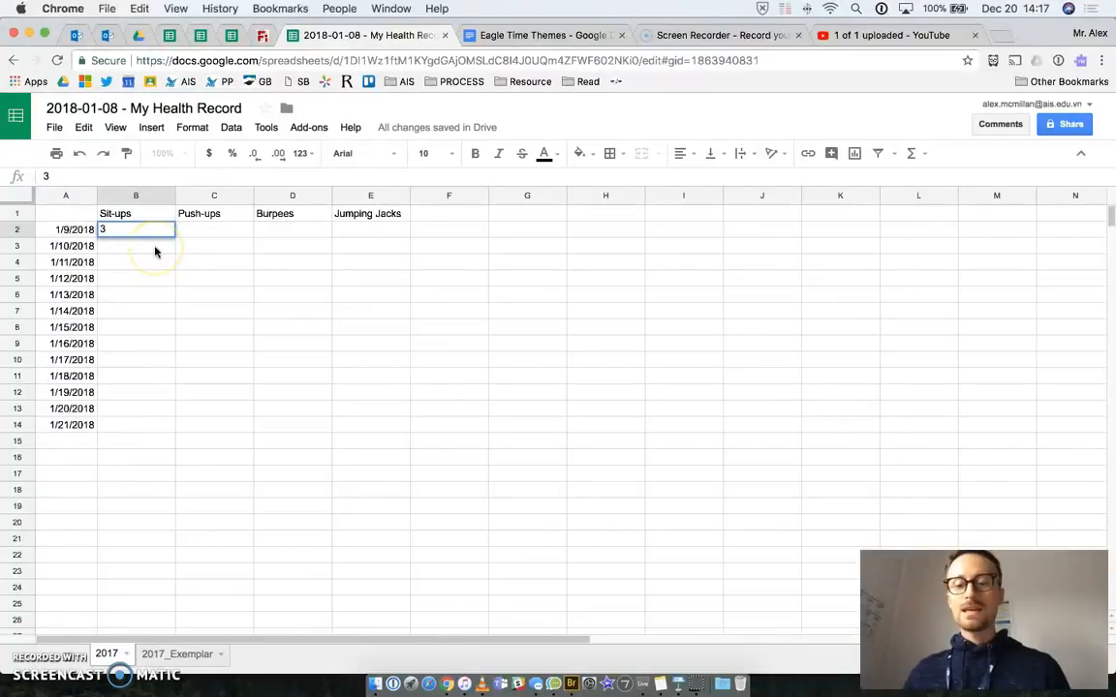
{"action": "key", "text": "Return"}
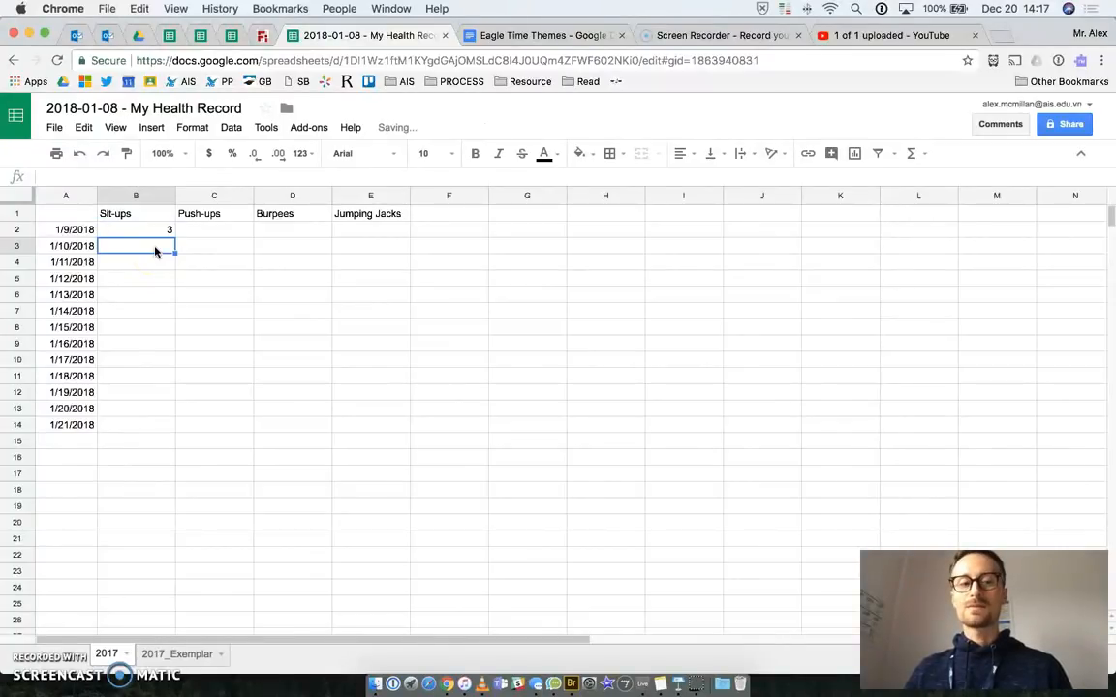
{"action": "type", "text": "4"}
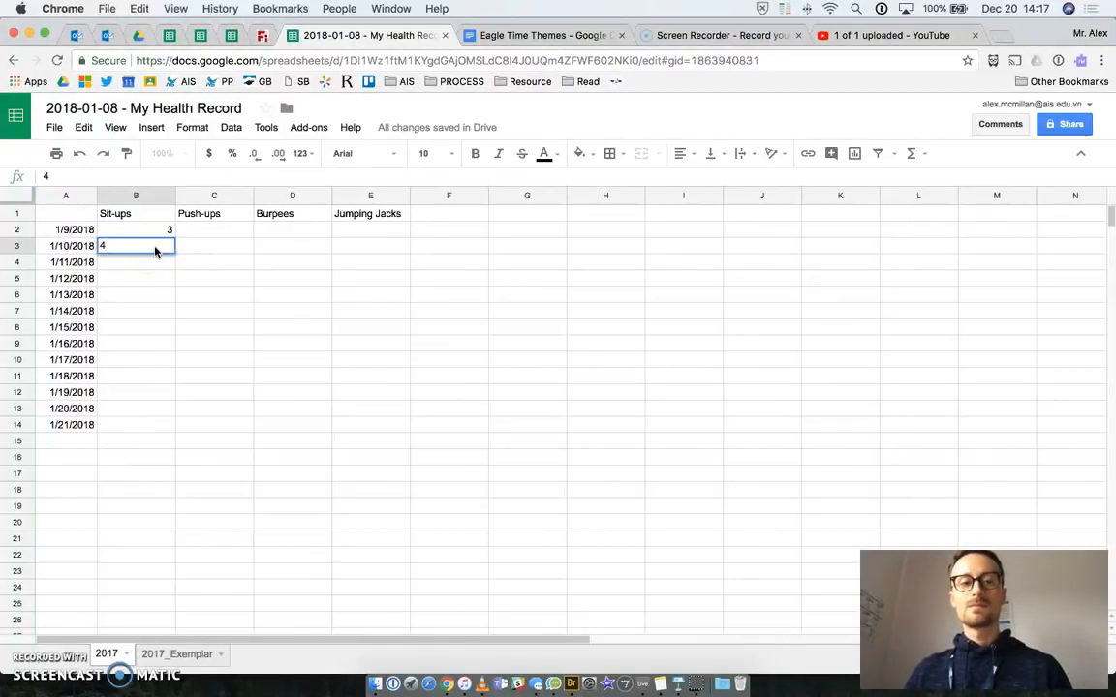
{"action": "key", "text": "Return"}
{"action": "type", "text": "5"}
{"action": "key", "text": "Return"}
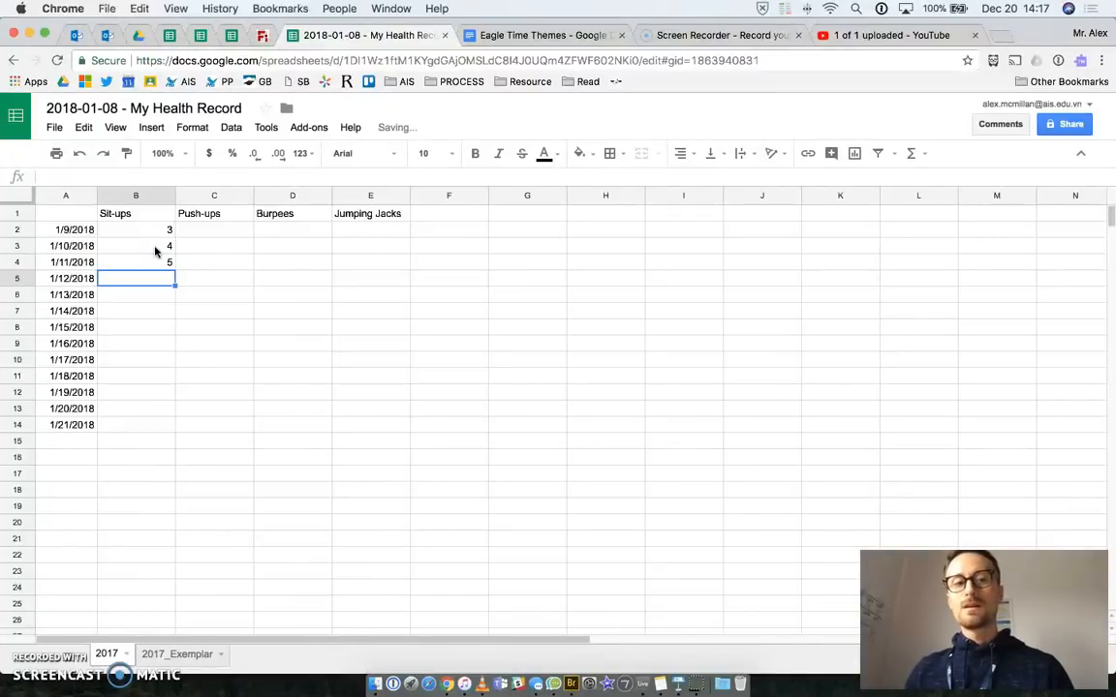
{"action": "type", "text": "3"}
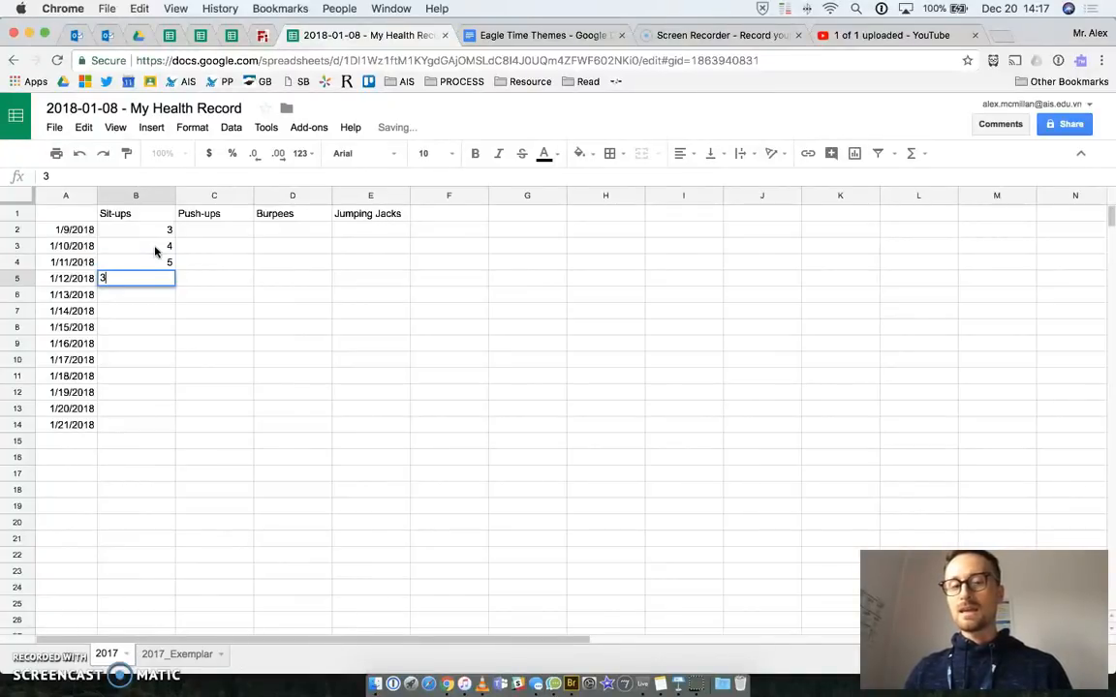
{"action": "key", "text": "Return"}
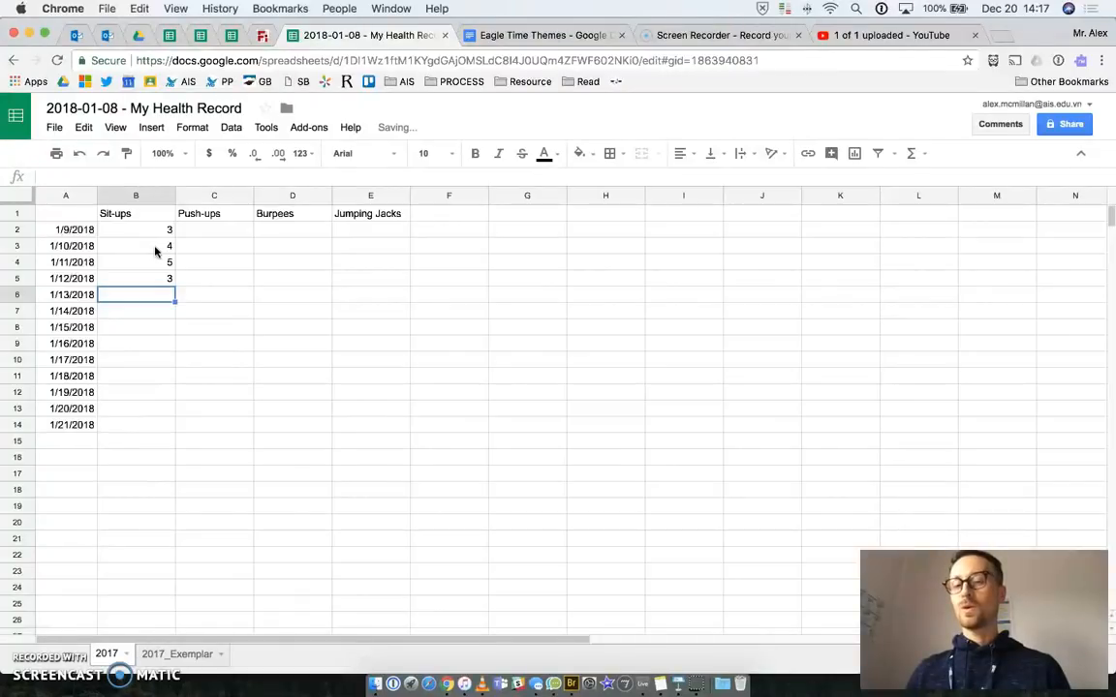
{"action": "type", "text": "7"}
{"action": "key", "text": "Return"}
{"action": "type", "text": "8"}
{"action": "key", "text": "Return"}
Enter the Sit-ups values for 1/15/2018 through 1/21/2018 as 2, 4, 6, 2, 1, 8, 5
{"action": "type", "text": "2"}
{"action": "key", "text": "Return"}
{"action": "type", "text": "4"}
{"action": "key", "text": "Return"}
{"action": "type", "text": "6"}
{"action": "key", "text": "Return"}
{"action": "type", "text": "2"}
{"action": "key", "text": "Return"}
{"action": "type", "text": "1"}
{"action": "key", "text": "Return"}
{"action": "type", "text": "8"}
{"action": "key", "text": "Return"}
{"action": "type", "text": "5"}
{"action": "key", "text": "Return"}
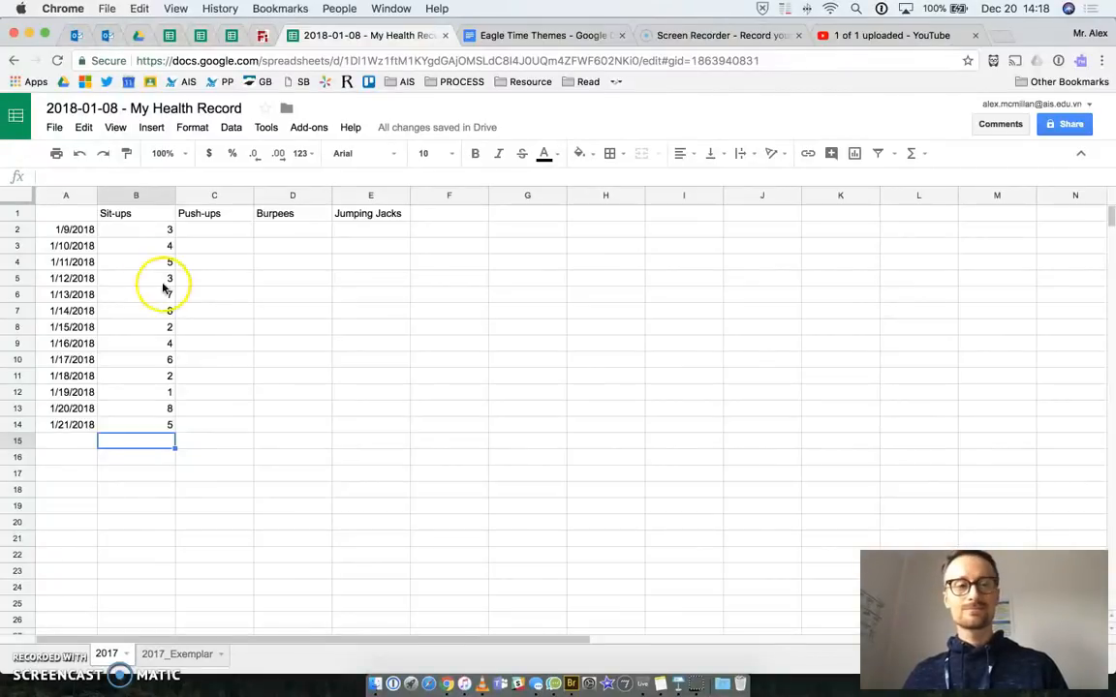
Complete the 1/9/2018 row with 4 Push-ups, 6 Burpees and 7 Jumping Jacks
{"action": "left_click", "coordinate": [204, 234]}
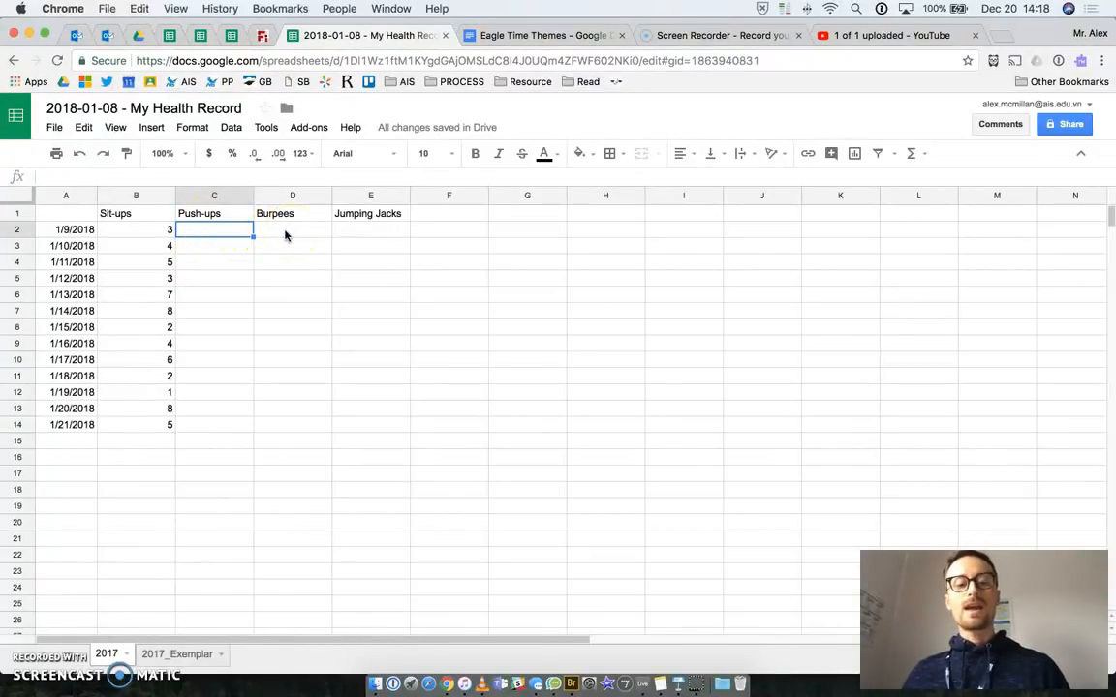
{"action": "type", "text": "4"}
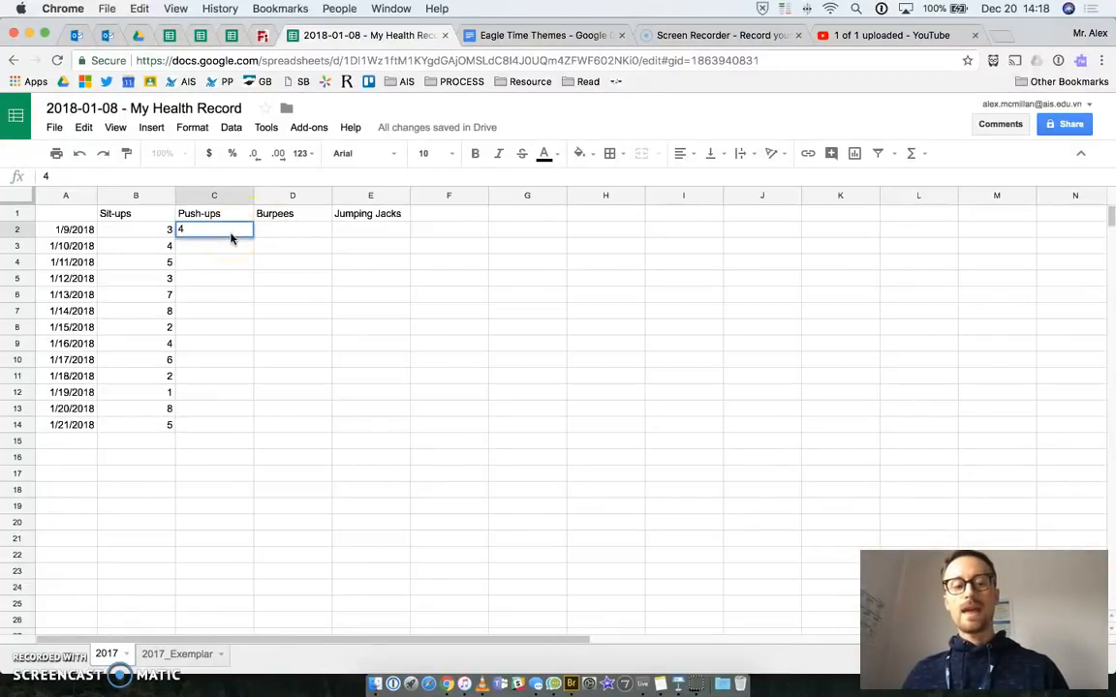
{"action": "key", "text": "Tab"}
{"action": "type", "text": "6"}
{"action": "key", "text": "Tab"}
{"action": "type", "text": "7"}
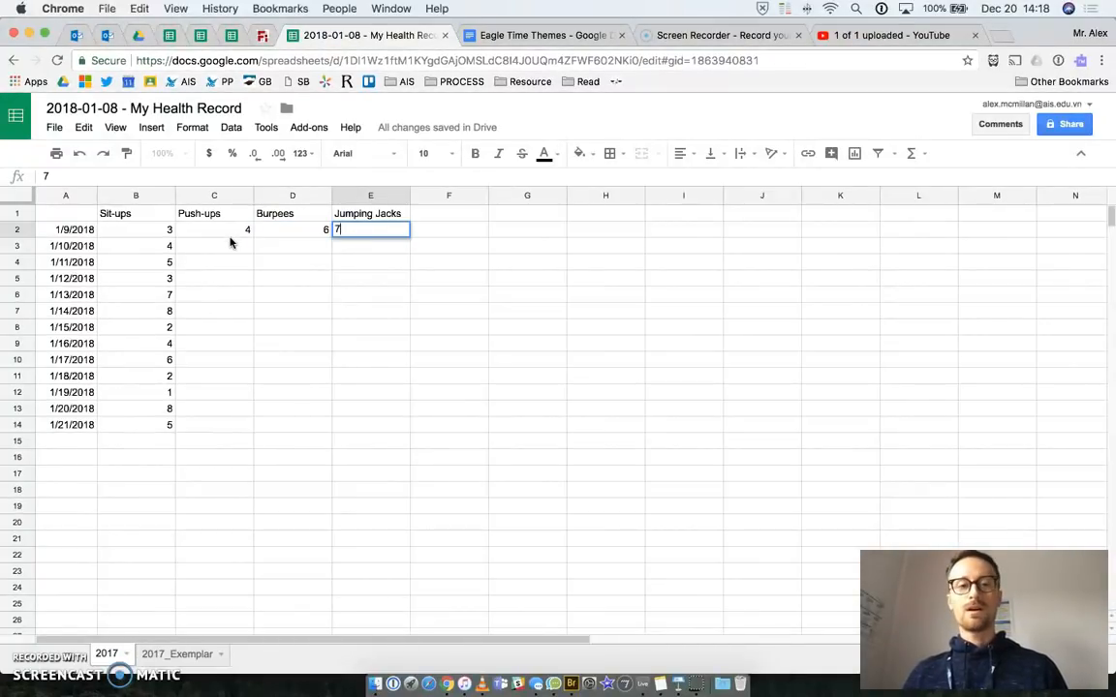
Enter the Push-ups values for 1/10/2018 through 1/18/2018 as 6, 5, 4, 3, 2, 1, 3, 5, 6
{"action": "left_click", "coordinate": [230, 244]}
{"action": "type", "text": "6"}
{"action": "key", "text": "Return"}
{"action": "type", "text": "5"}
{"action": "key", "text": "Return"}
{"action": "type", "text": "4"}
{"action": "key", "text": "Return"}
{"action": "type", "text": "3"}
{"action": "key", "text": "Return"}
{"action": "type", "text": "2"}
{"action": "key", "text": "Return"}
{"action": "type", "text": "1"}
{"action": "key", "text": "Return"}
{"action": "type", "text": "3 5"}
{"action": "key", "text": "Return"}
{"action": "type", "text": "6"}
{"action": "key", "text": "Return"}
Enter the Push-ups values for 1/19/2018 through 1/21/2018 as 7, 3, 2
{"action": "type", "text": "45"}
{"action": "key", "text": "Return"}
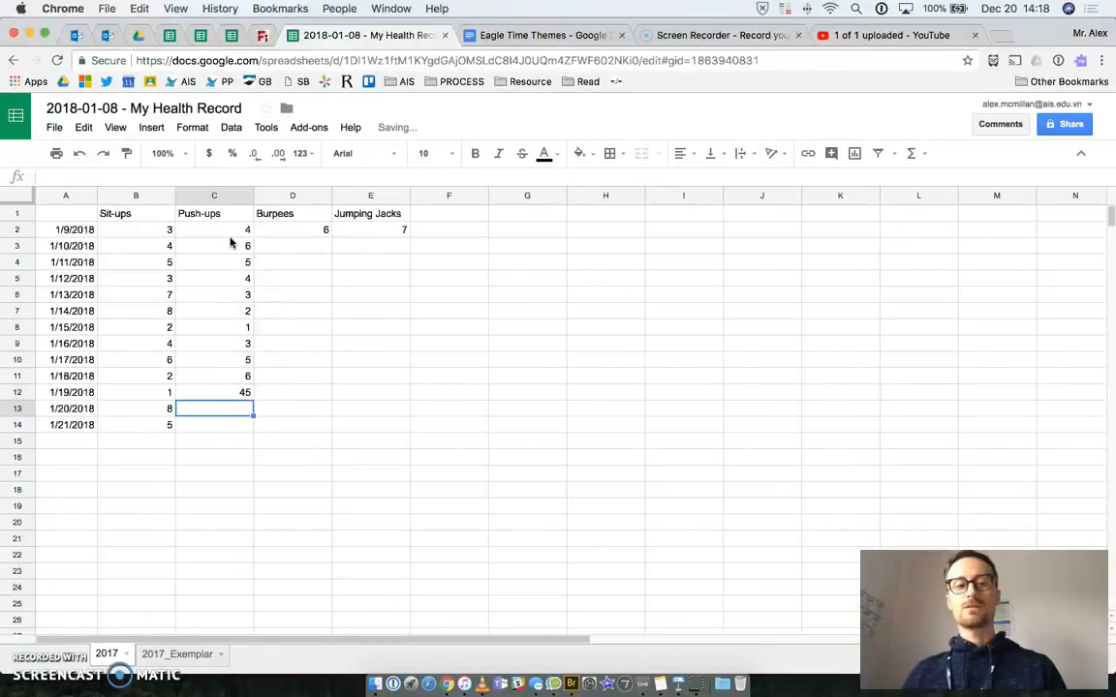
{"action": "left_click", "coordinate": [209, 390]}
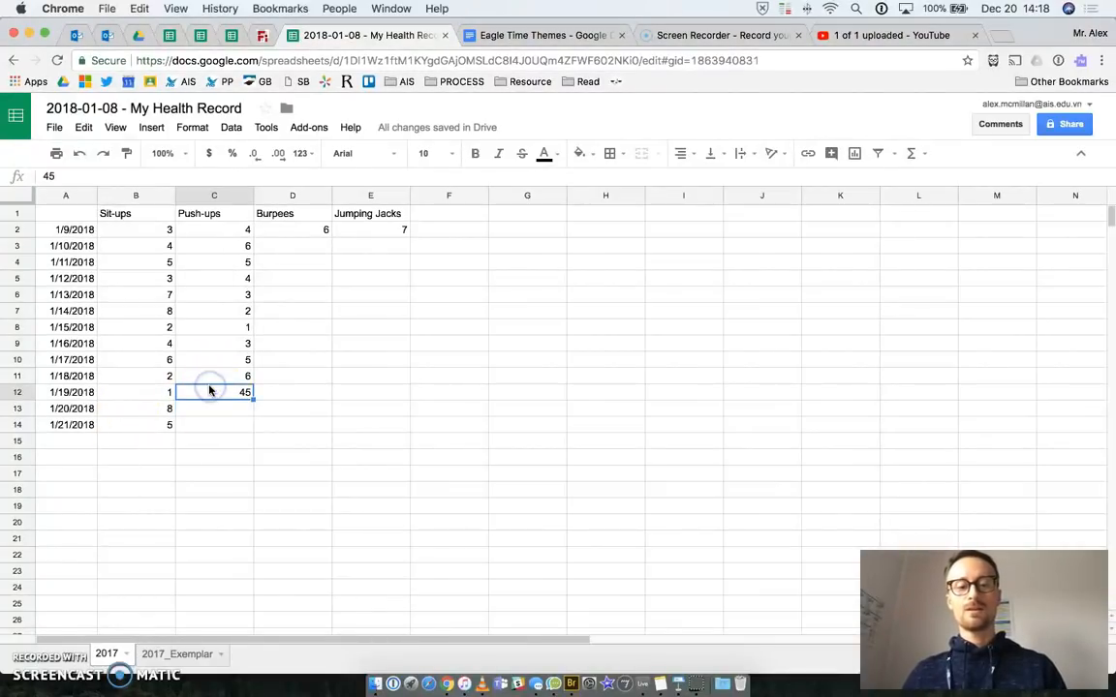
{"action": "type", "text": "7"}
{"action": "key", "text": "Return"}
{"action": "type", "text": "3"}
{"action": "key", "text": "Return"}
{"action": "type", "text": "2"}
{"action": "key", "text": "Return"}
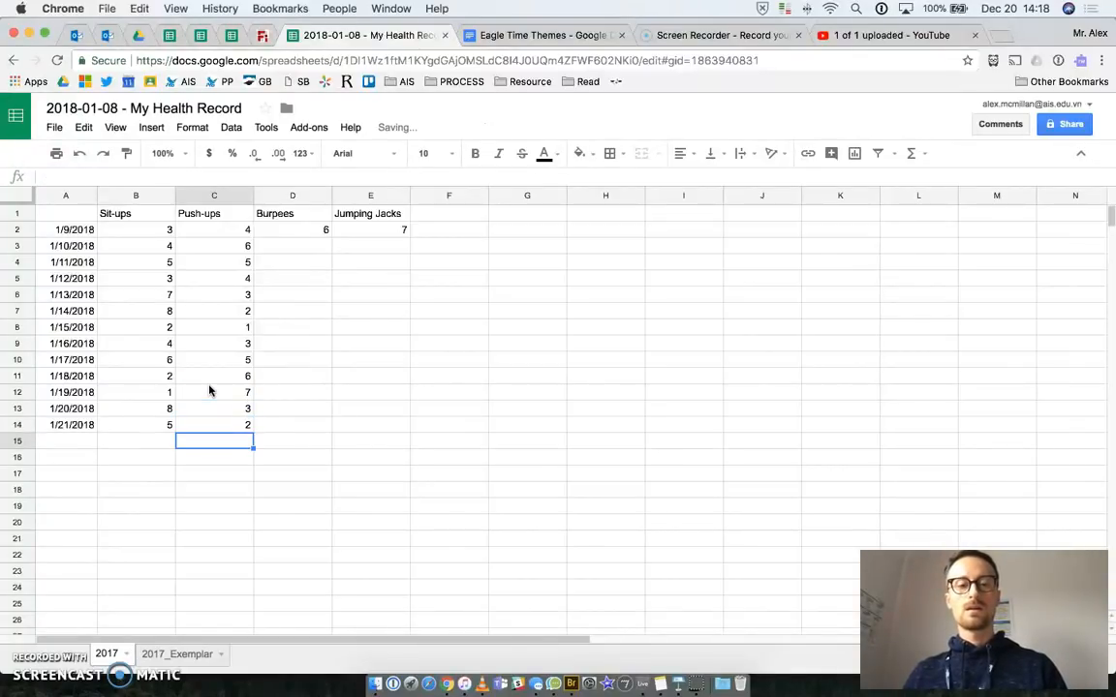
Enter Burpees and Jumping Jacks values of 1 and 1 for 1/10/2018, and 3 and 4 for 1/11/2018
{"action": "left_click", "coordinate": [304, 247]}
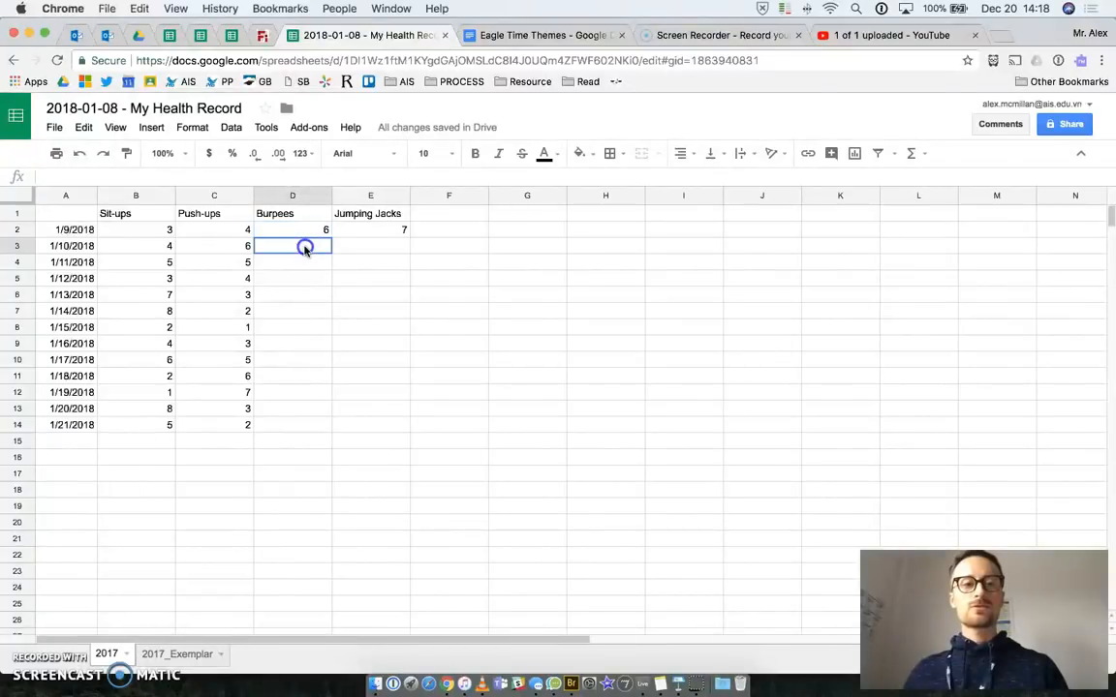
{"action": "type", "text": "1"}
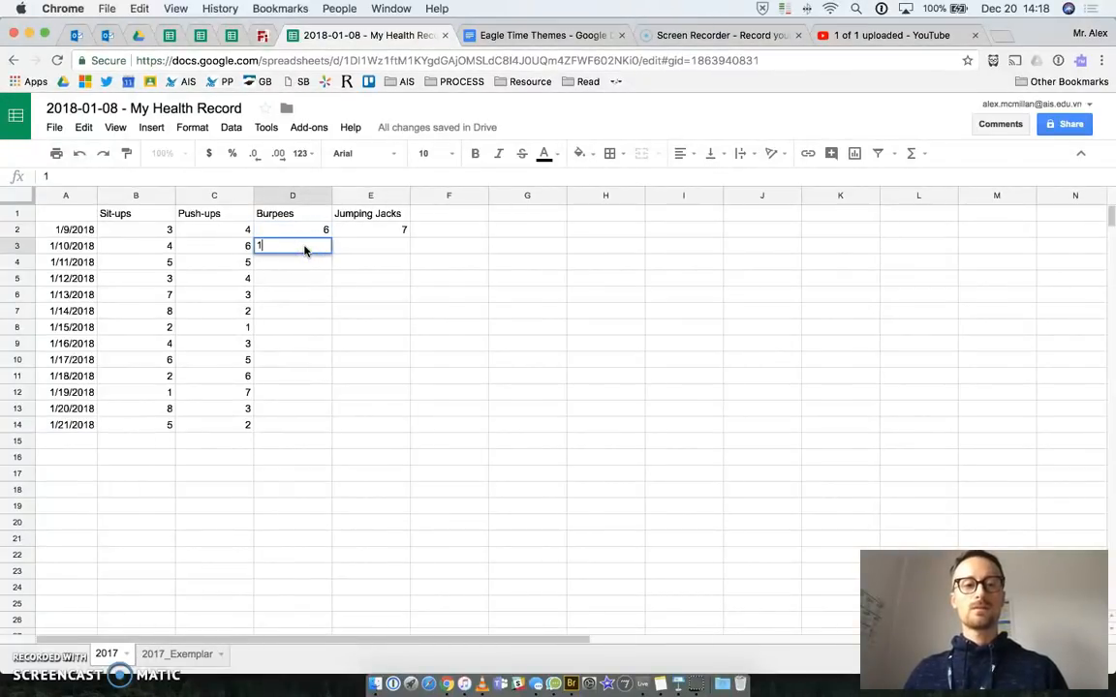
{"action": "key", "text": "Tab"}
{"action": "type", "text": "1"}
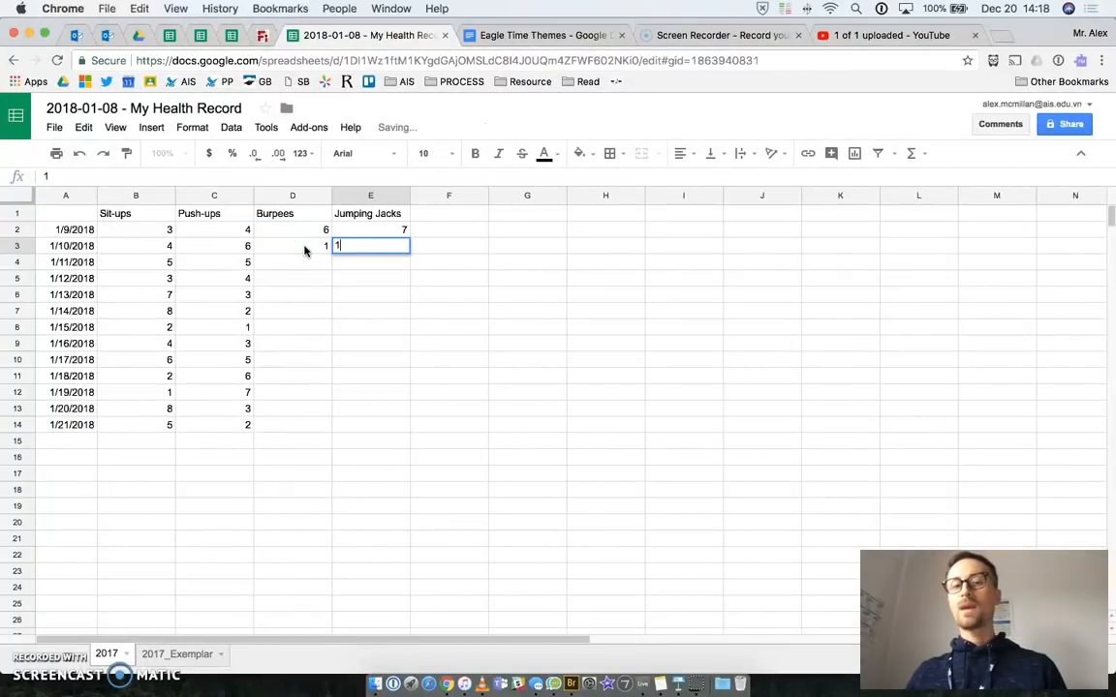
{"action": "key", "text": "Return"}
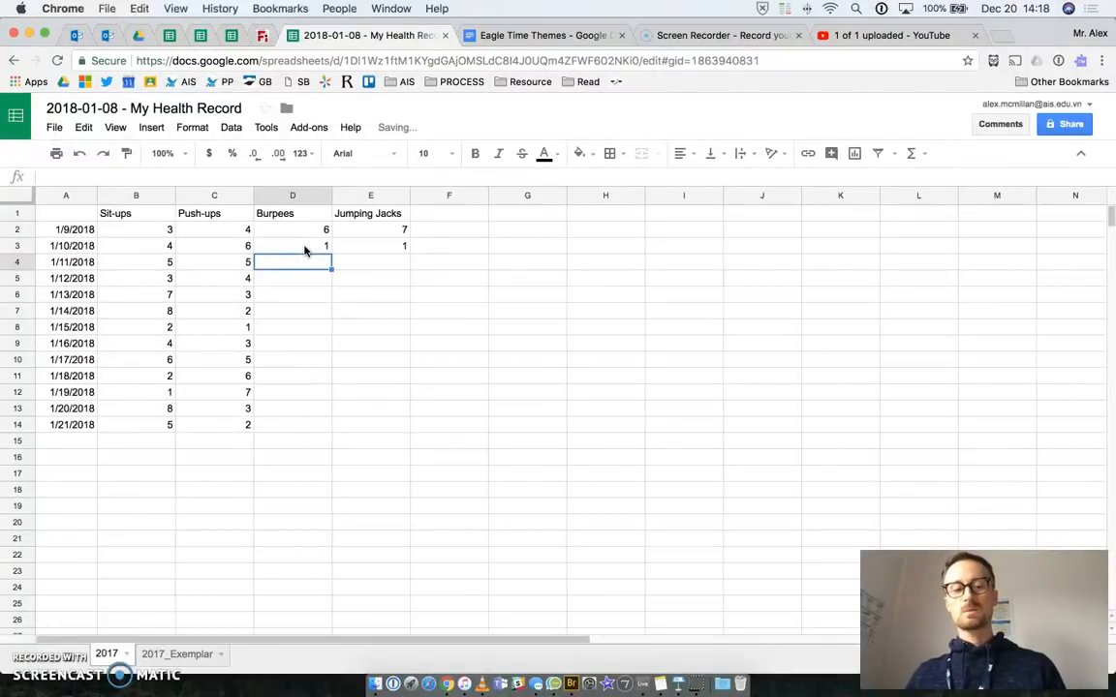
{"action": "type", "text": "3"}
{"action": "key", "text": "Tab"}
{"action": "type", "text": "4"}
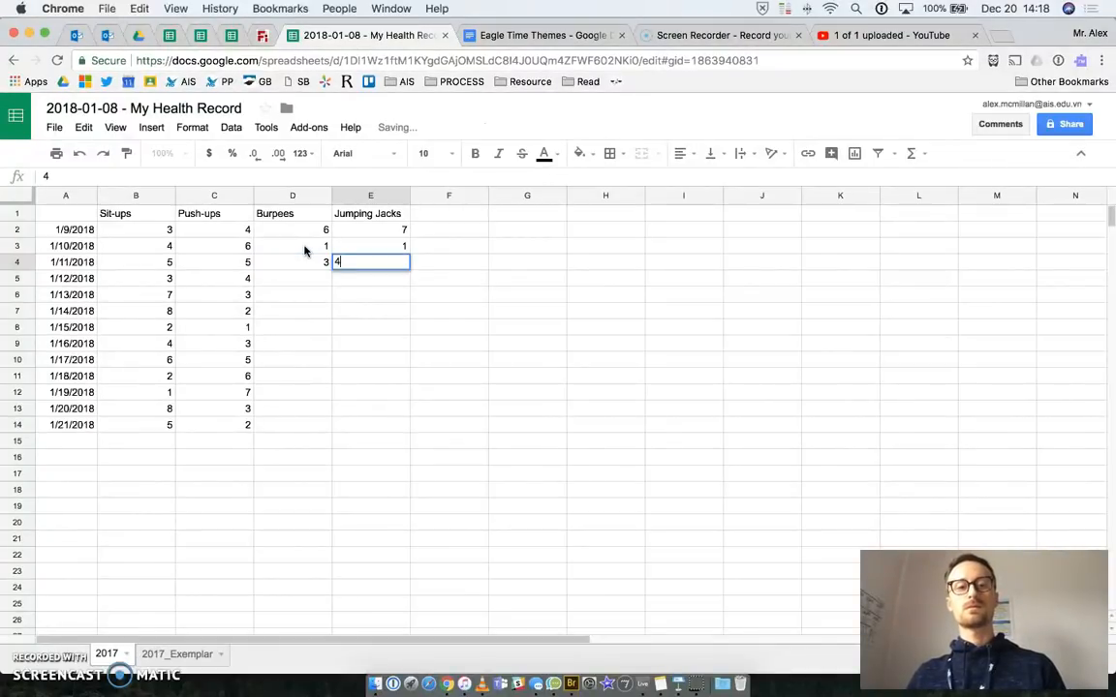
{"action": "key", "text": "Return"}
Enter Burpees and Jumping Jacks values of 9 and 4 for 1/12/2018, and 9 and 6 for 1/13/2018
{"action": "left_click", "coordinate": [287, 281]}
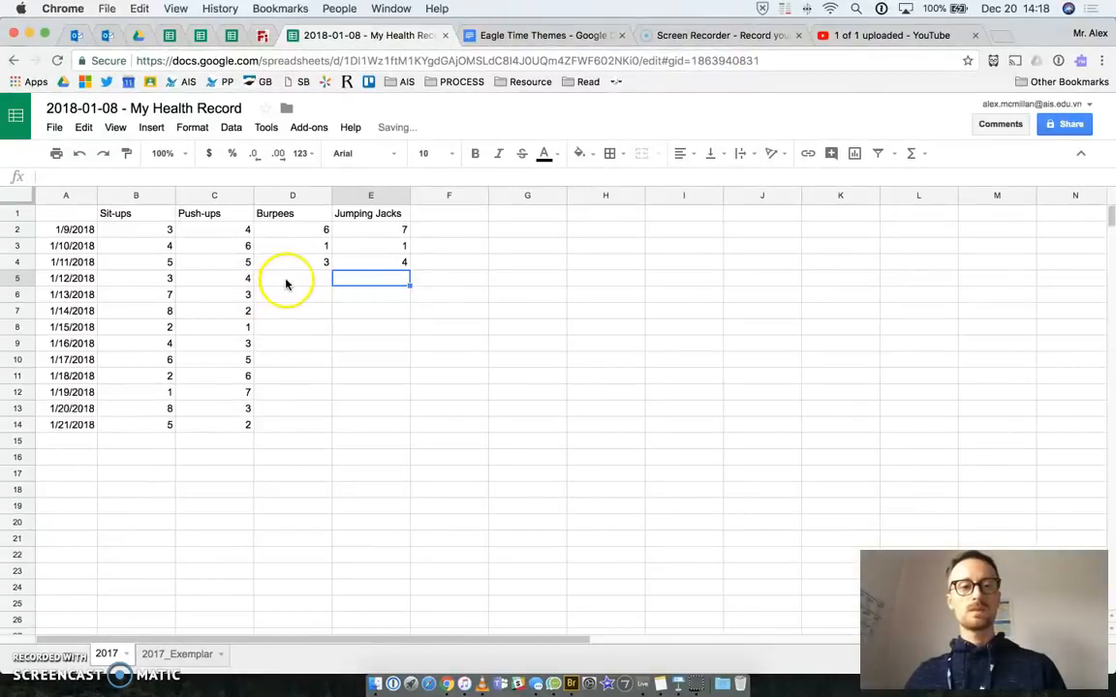
{"action": "type", "text": "9"}
{"action": "key", "text": "Tab"}
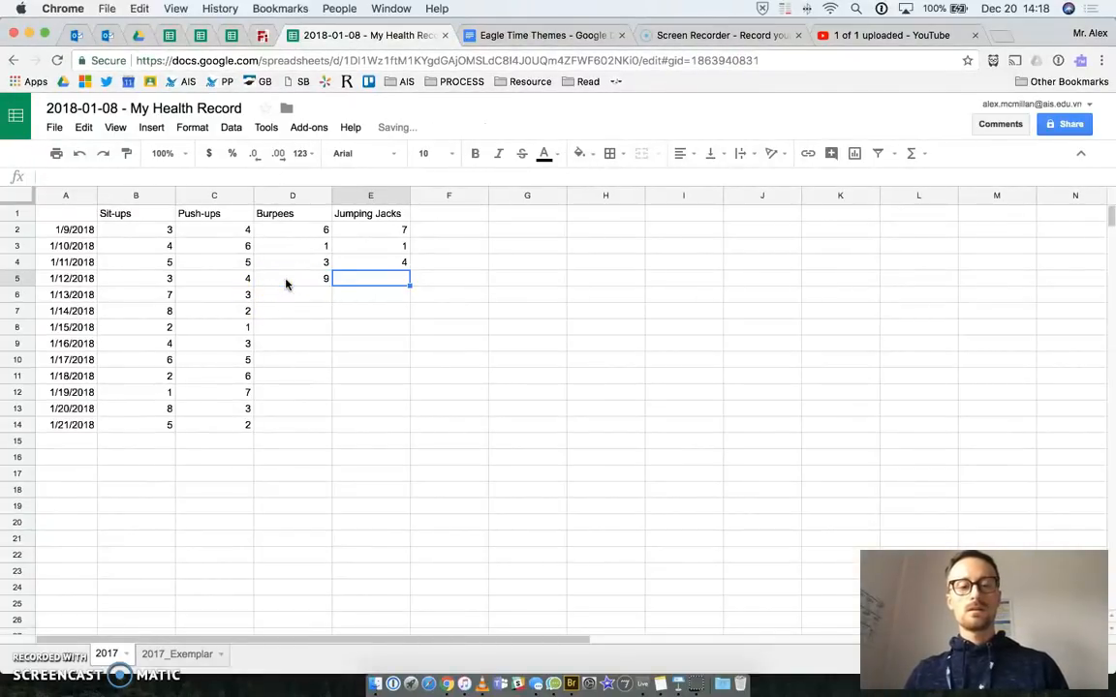
{"action": "type", "text": "4"}
{"action": "key", "text": "Return"}
{"action": "type", "text": "9"}
{"action": "key", "text": "Return"}
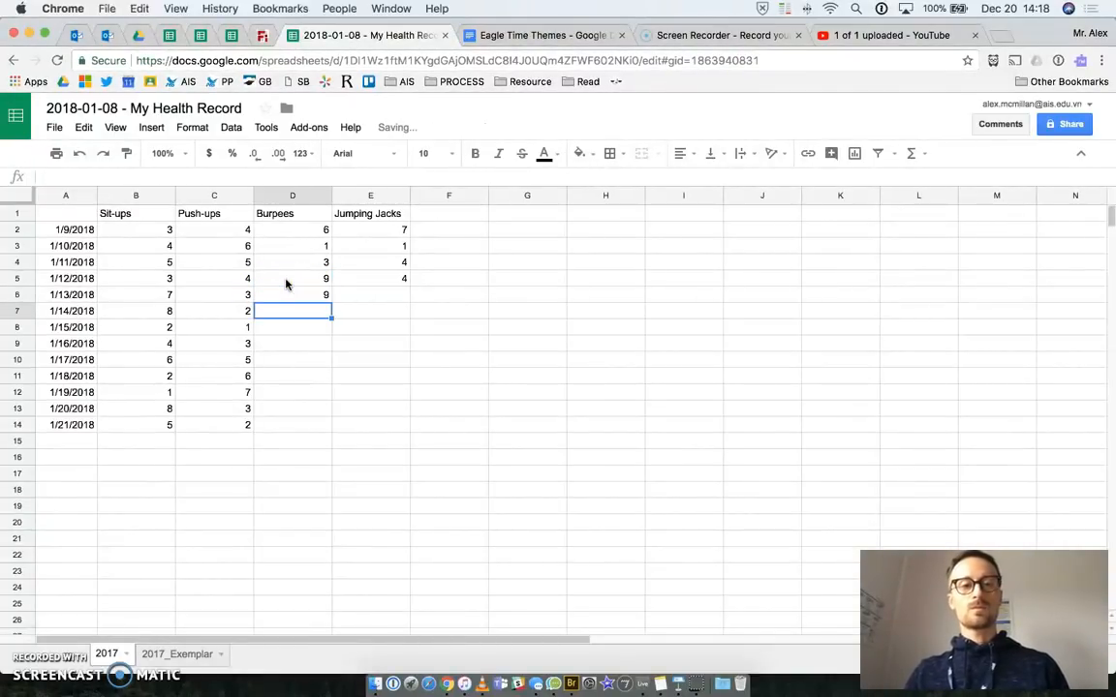
{"action": "left_click", "coordinate": [392, 295]}
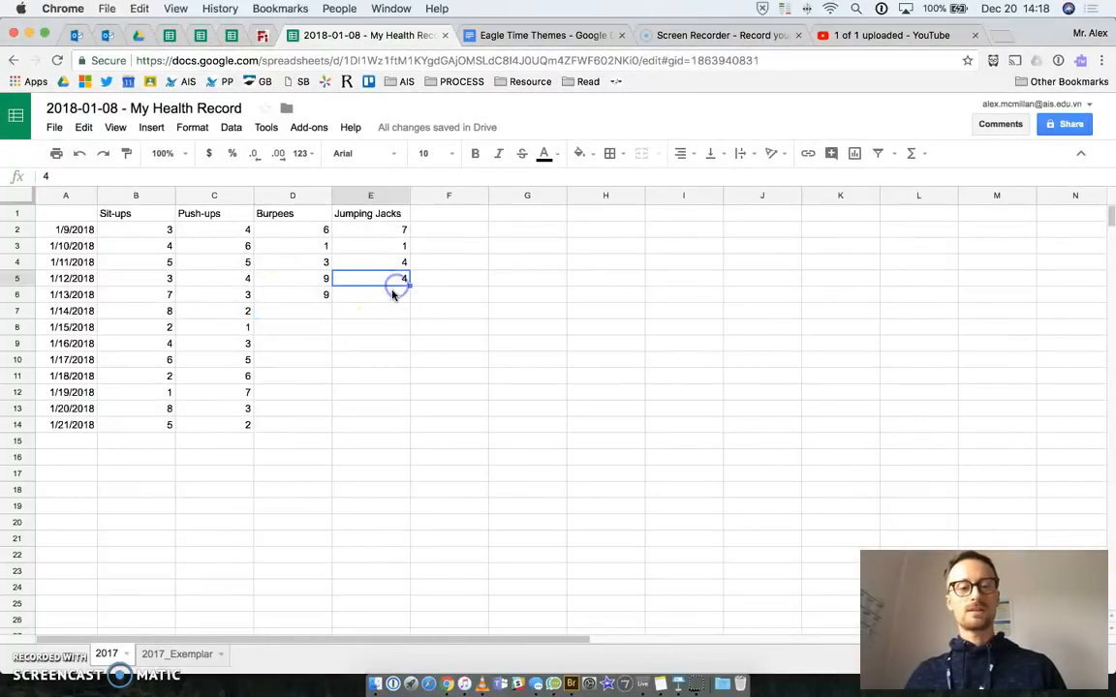
{"action": "type", "text": "6"}
Enter Burpees and Jumping Jacks values of 4 and 7 for 1/14/2018, and 12 and 3 for 1/15/2018
{"action": "left_click", "coordinate": [315, 310]}
{"action": "type", "text": "4"}
{"action": "left_click", "coordinate": [360, 310]}
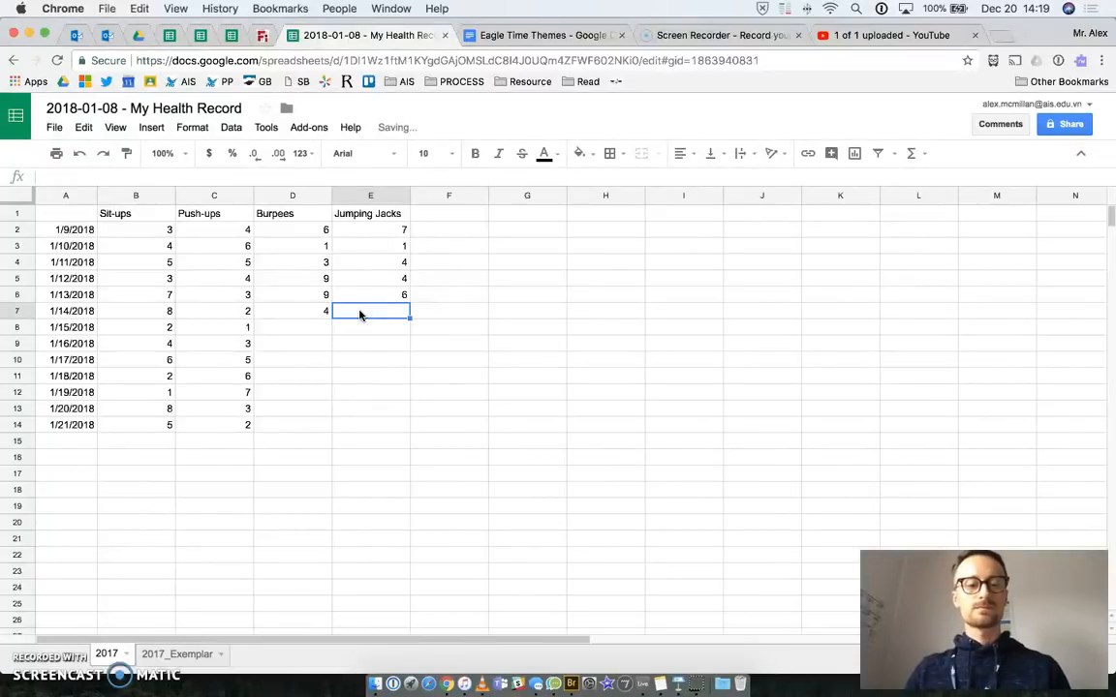
{"action": "type", "text": "7"}
{"action": "key", "text": "Return"}
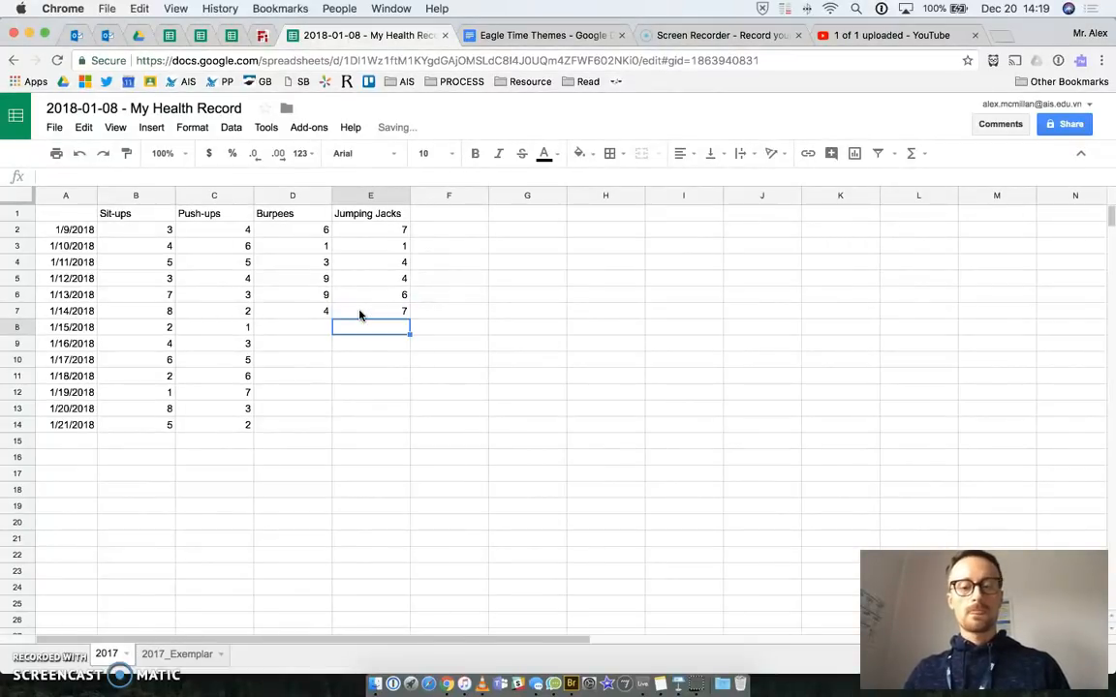
{"action": "key", "text": "Left"}
{"action": "type", "text": "12"}
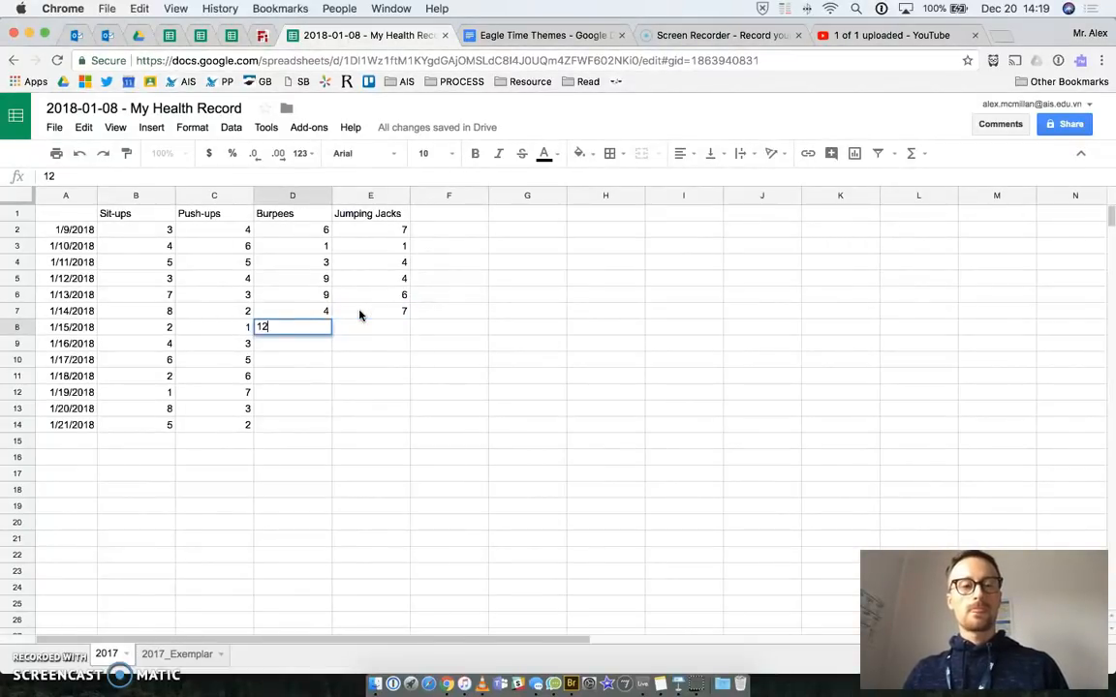
{"action": "key", "text": "Tab"}
{"action": "type", "text": "3"}
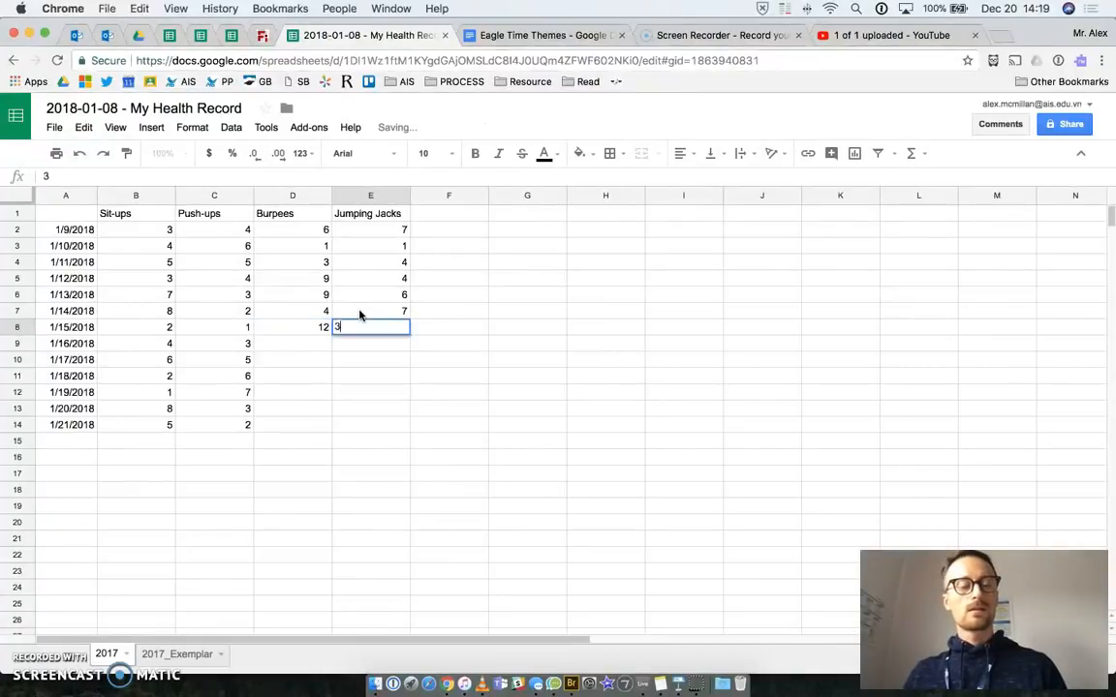
{"action": "key", "text": "Return"}
Enter Burpees and Jumping Jacks values of 20 and 5 for 1/16/2018, and 13 and 9 for 1/17/2018
{"action": "type", "text": "20"}
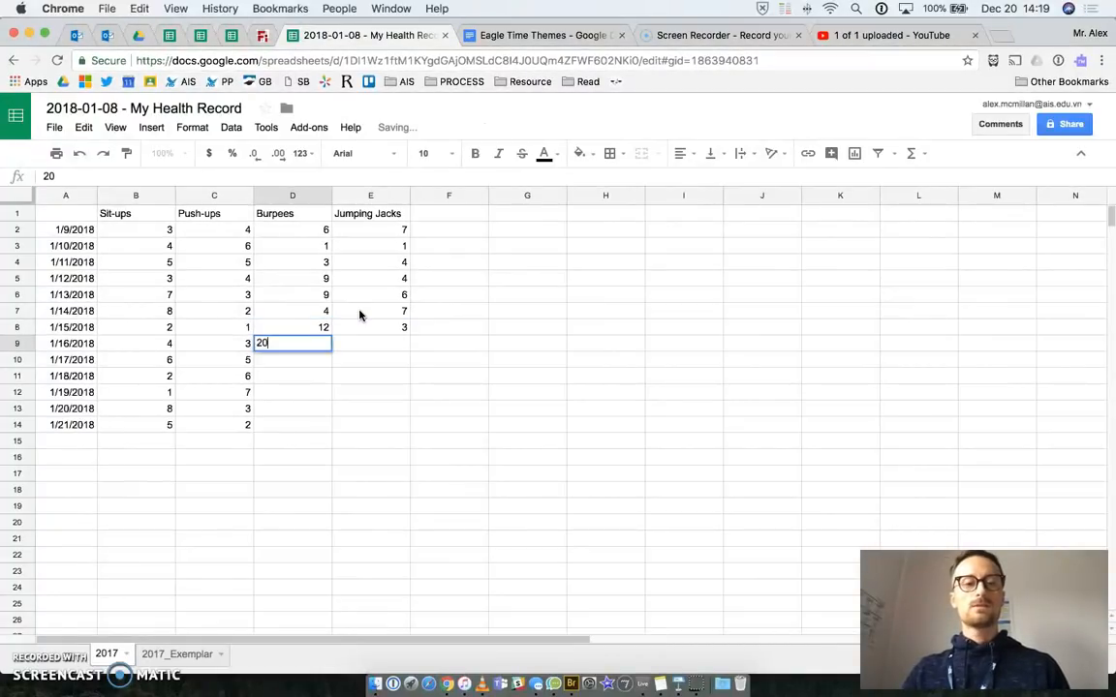
{"action": "key", "text": "Tab"}
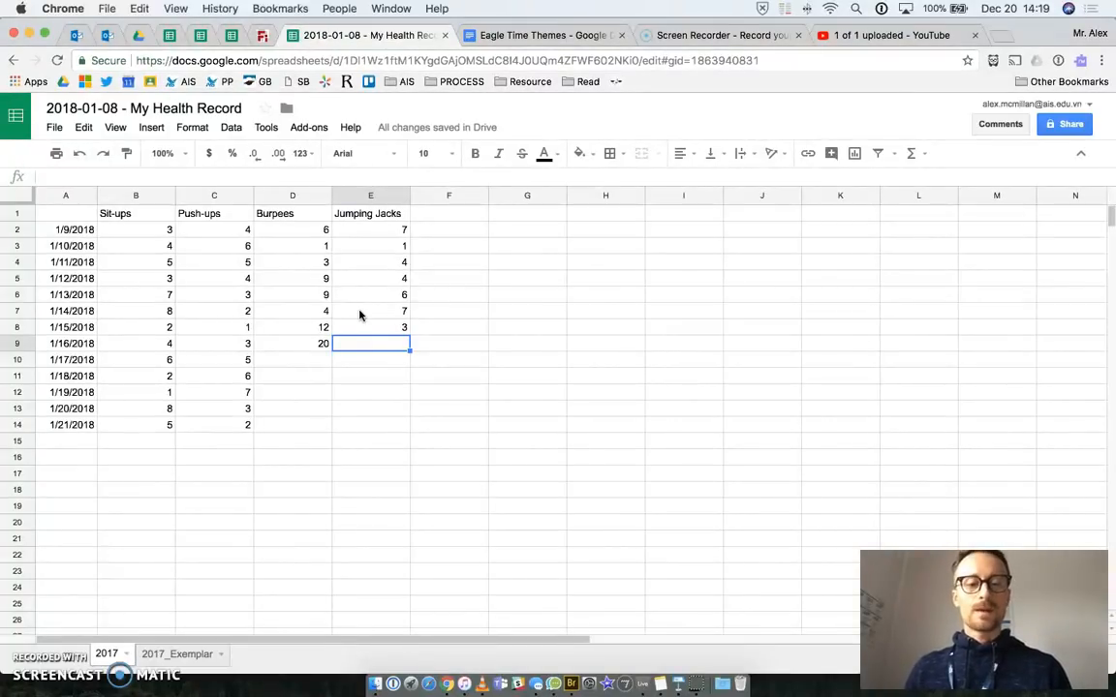
{"action": "type", "text": "5"}
{"action": "key", "text": "Return"}
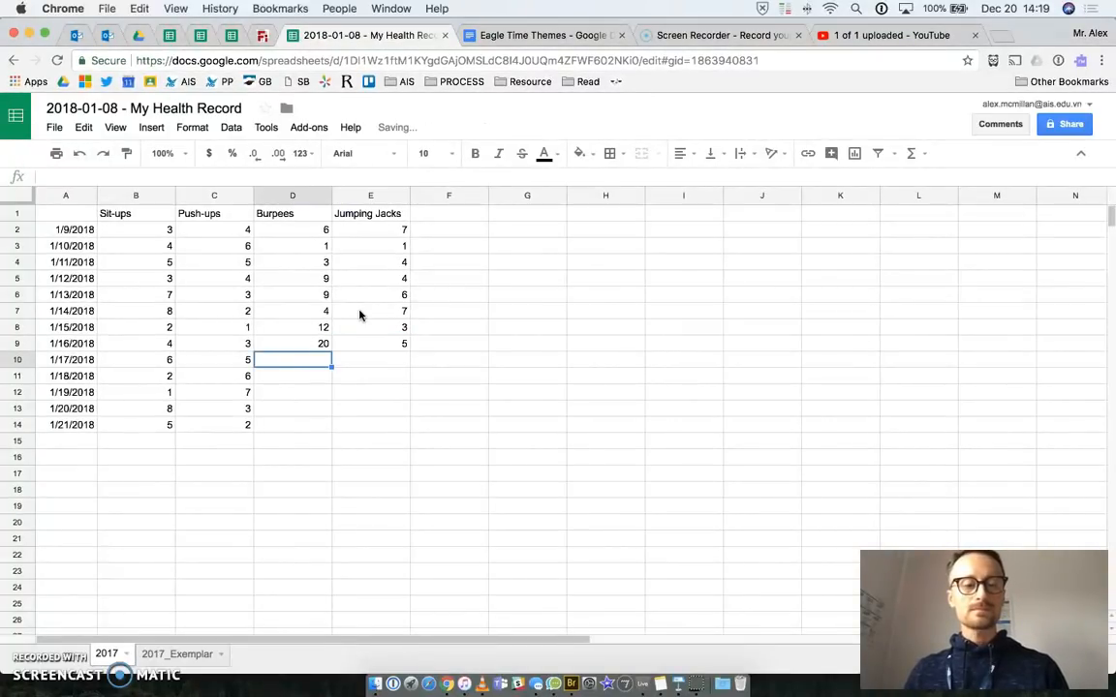
{"action": "type", "text": "13"}
{"action": "key", "text": "Tab"}
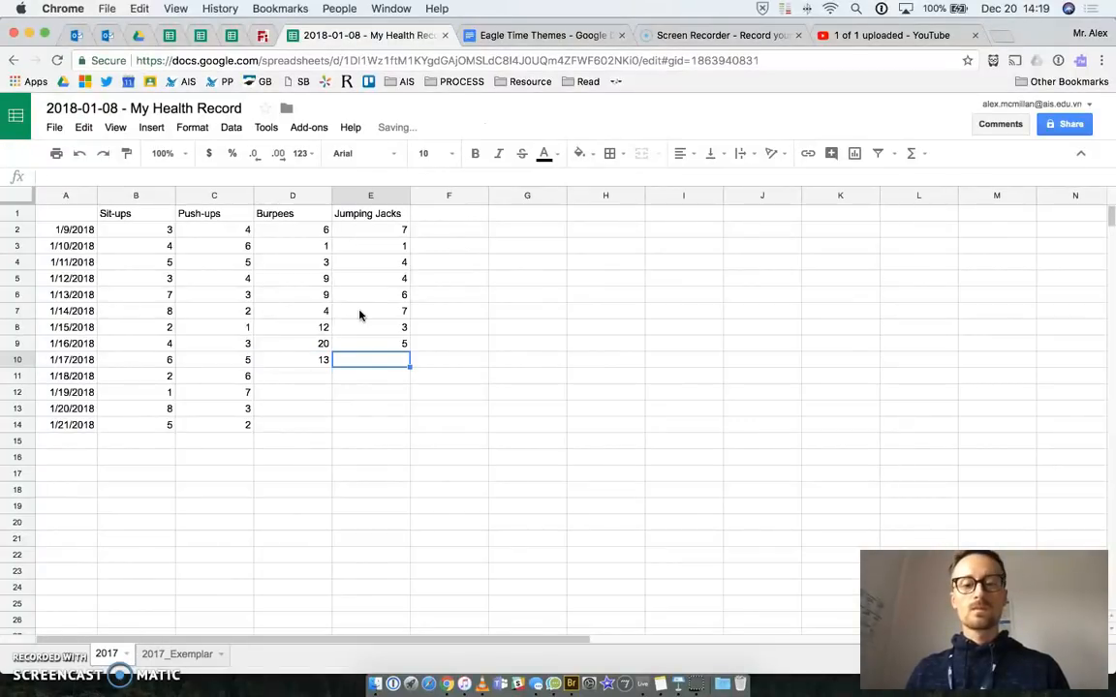
{"action": "type", "text": "9"}
{"action": "key", "text": "Return"}
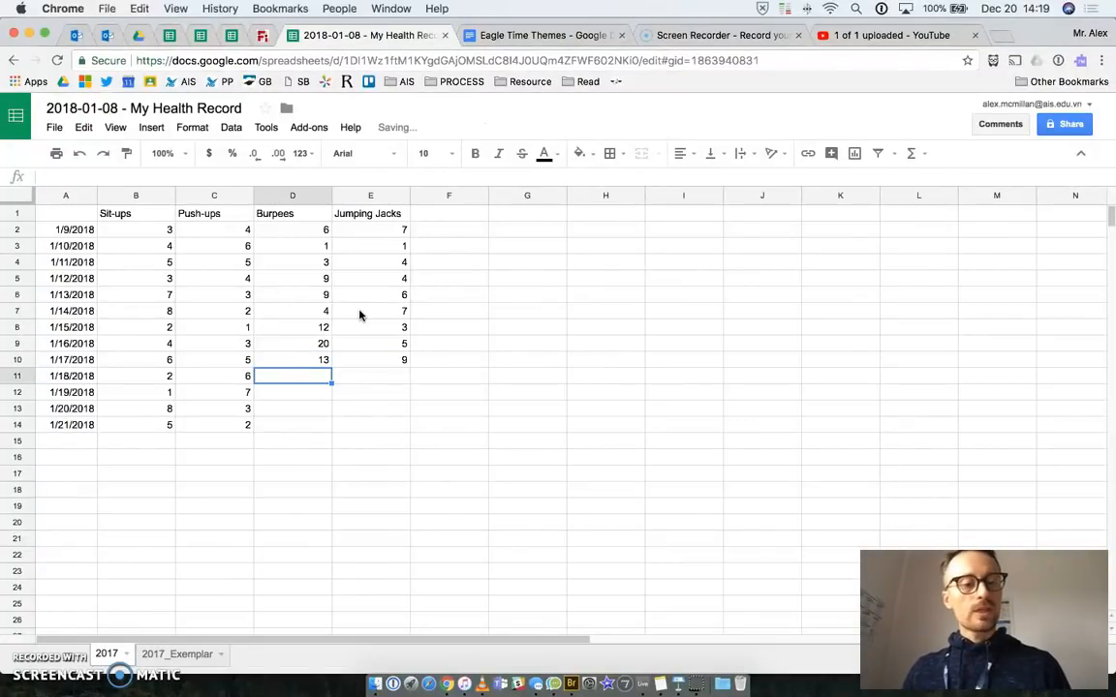
Enter the Burpees values for 1/18/2018 through 1/21/2018 as 4, 3, 8, 3
{"action": "type", "text": "4"}
{"action": "key", "text": "Return"}
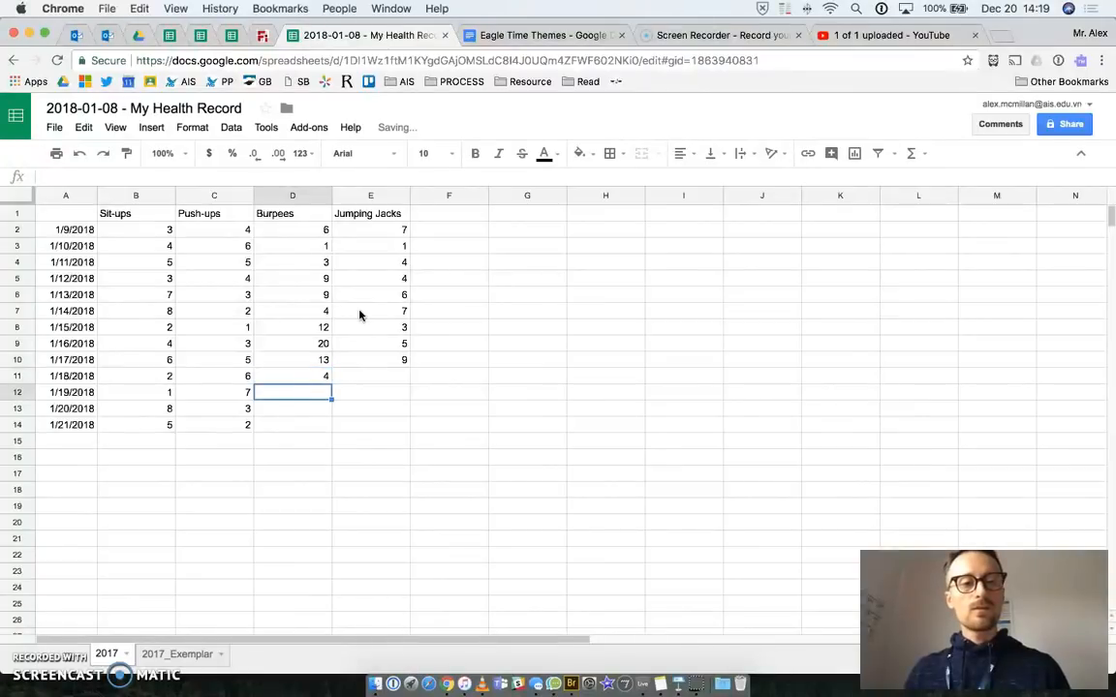
{"action": "type", "text": "3"}
{"action": "key", "text": "Return"}
{"action": "type", "text": "8"}
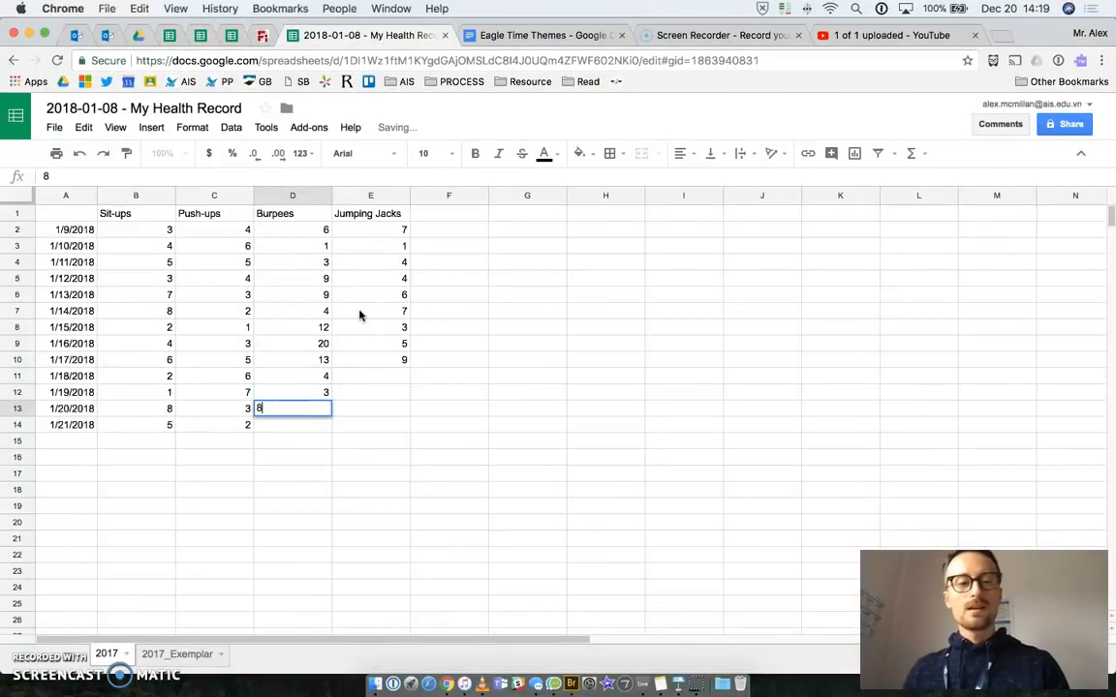
{"action": "key", "text": "Return"}
{"action": "type", "text": "3"}
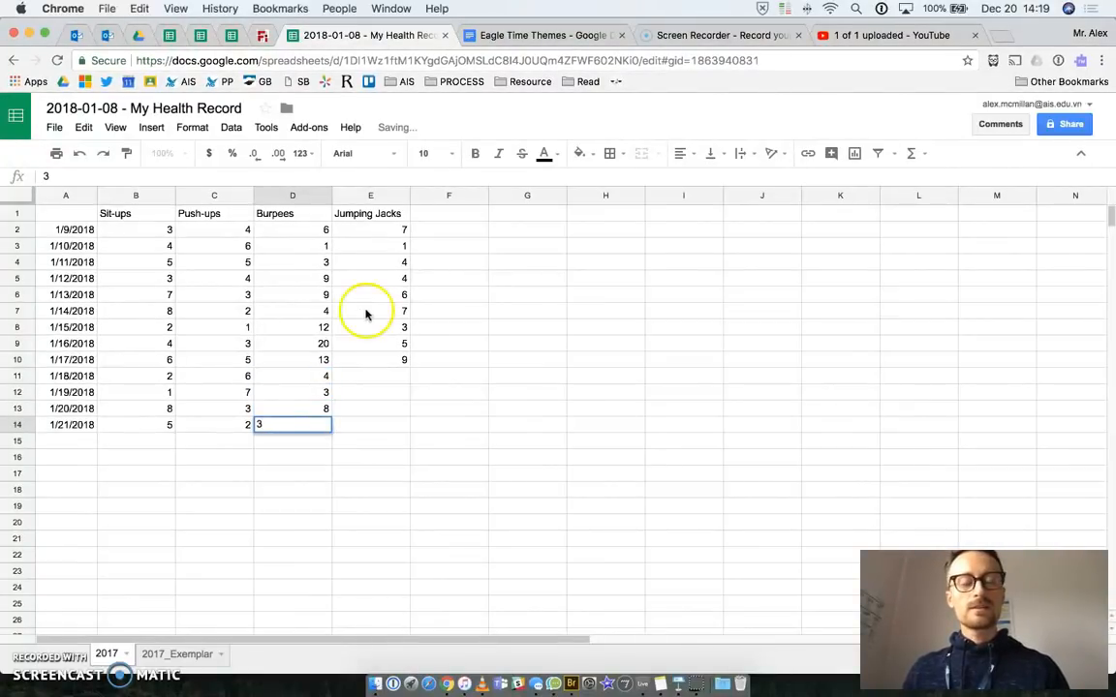
Enter the Jumping Jacks values for 1/18/2018 through 1/21/2018 as 7, 4, 6, 12
{"action": "left_click", "coordinate": [376, 379]}
{"action": "type", "text": "7"}
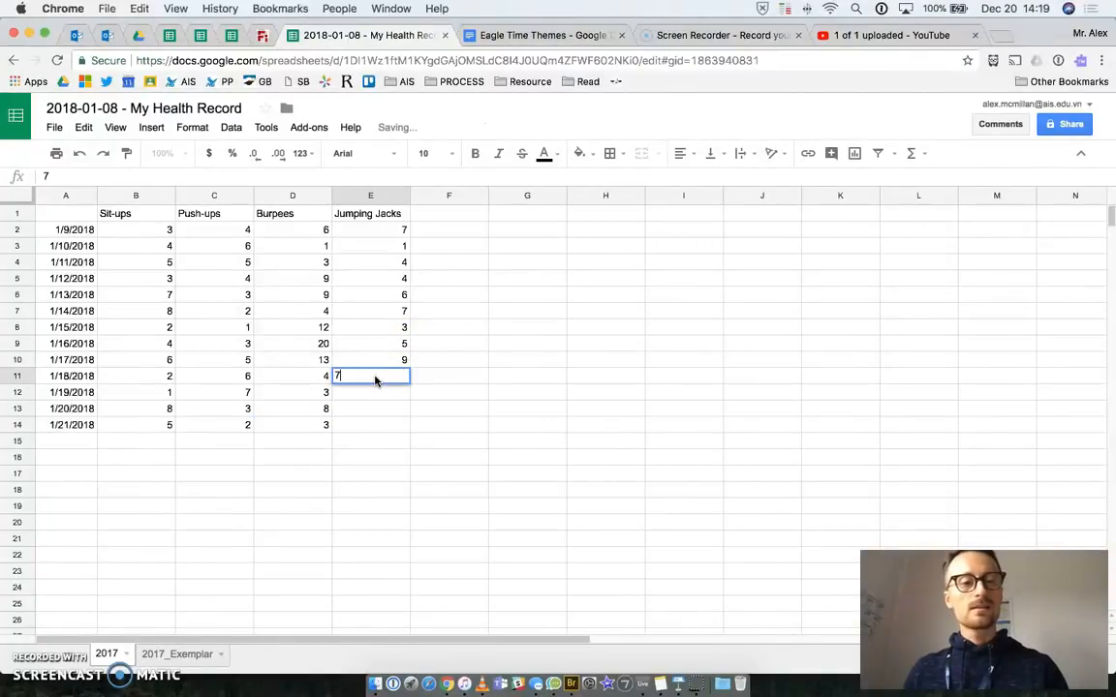
{"action": "key", "text": "Return"}
{"action": "type", "text": "4"}
{"action": "key", "text": "Return"}
{"action": "type", "text": "6"}
{"action": "key", "text": "Return"}
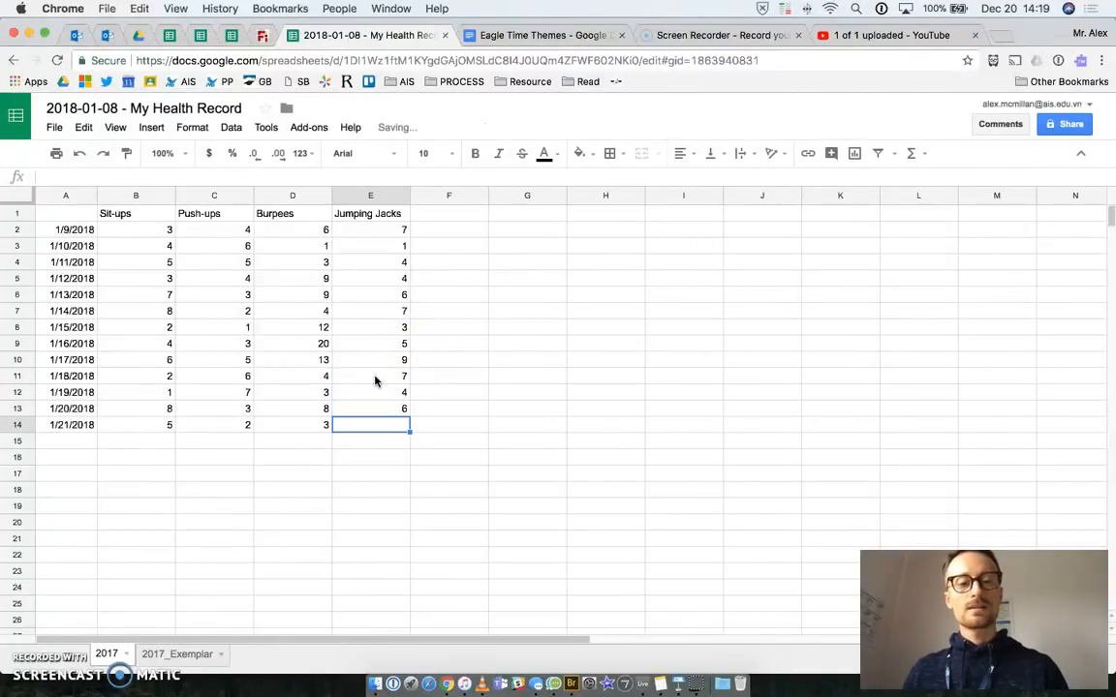
{"action": "type", "text": "12"}
{"action": "key", "text": "Return"}
{"action": "type", "text": "9"}
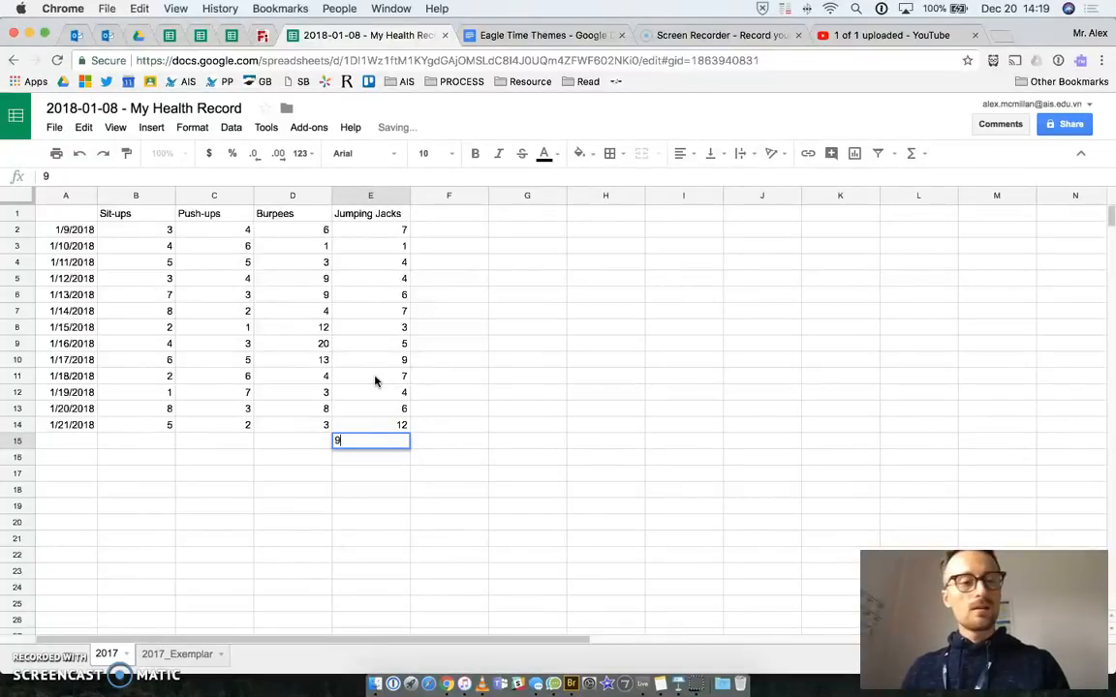
{"action": "key", "text": "Return"}
{"action": "key", "text": "Up"}
{"action": "key", "text": "Delete"}
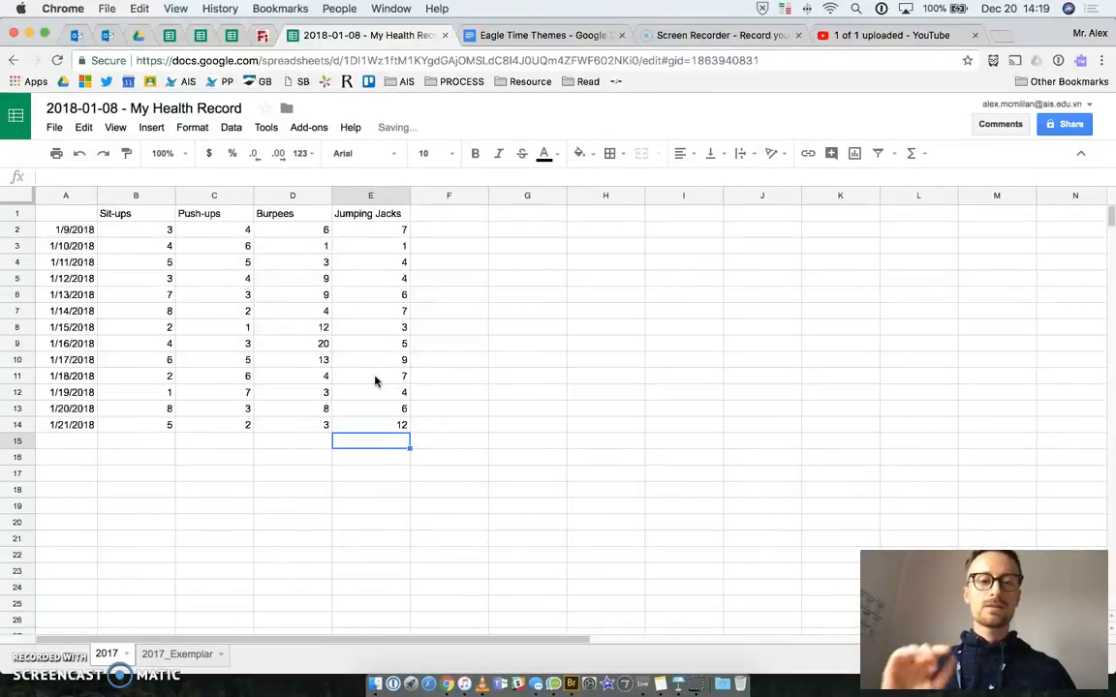
Look over the exercise counts in B2:E14 and check the Keynote slide listing the appearance topics, returning to the spreadsheet
{"action": "left_click", "coordinate": [328, 522]}
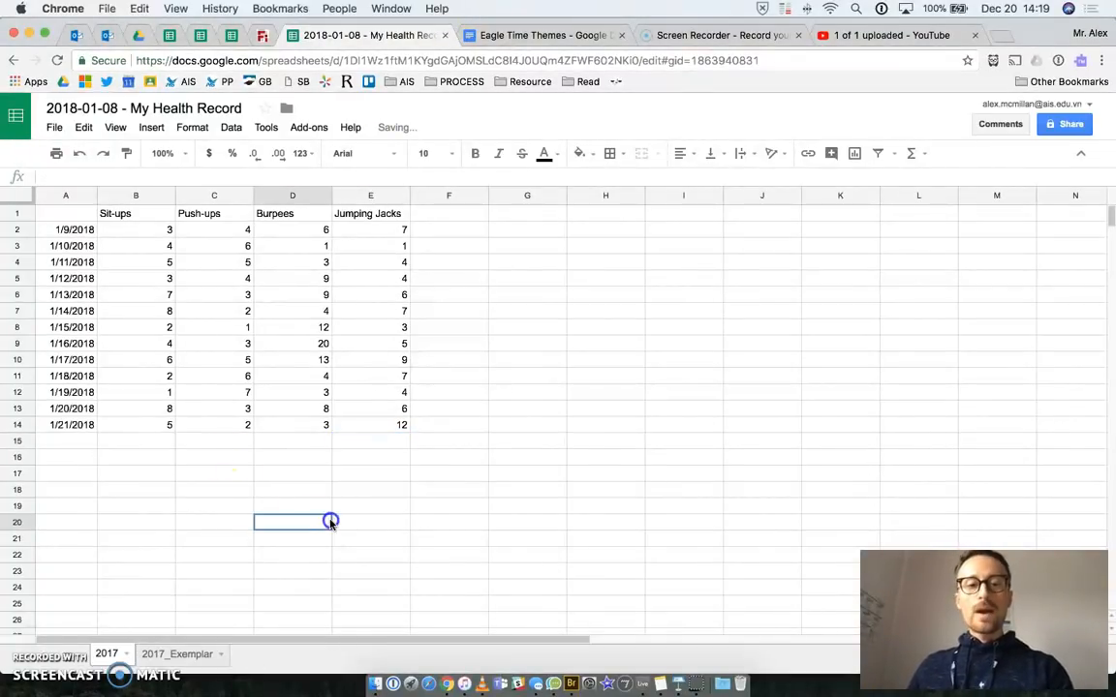
{"action": "left_click_drag", "start_coordinate": [118, 225], "coordinate": [401, 429]}
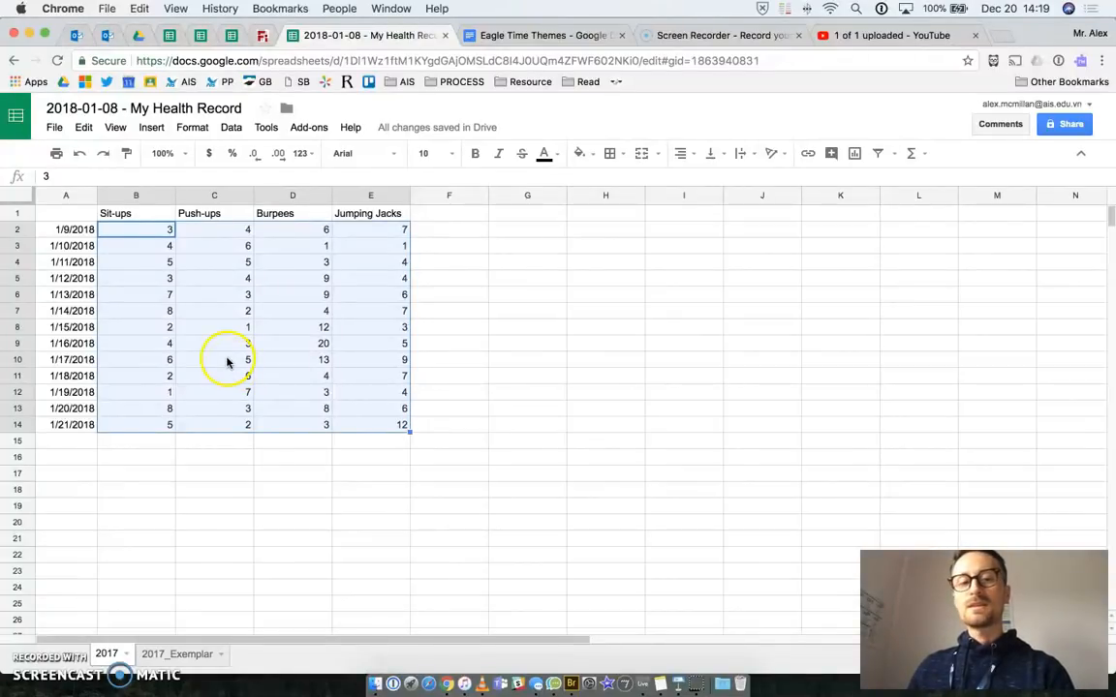
{"action": "left_click", "coordinate": [678, 683]}
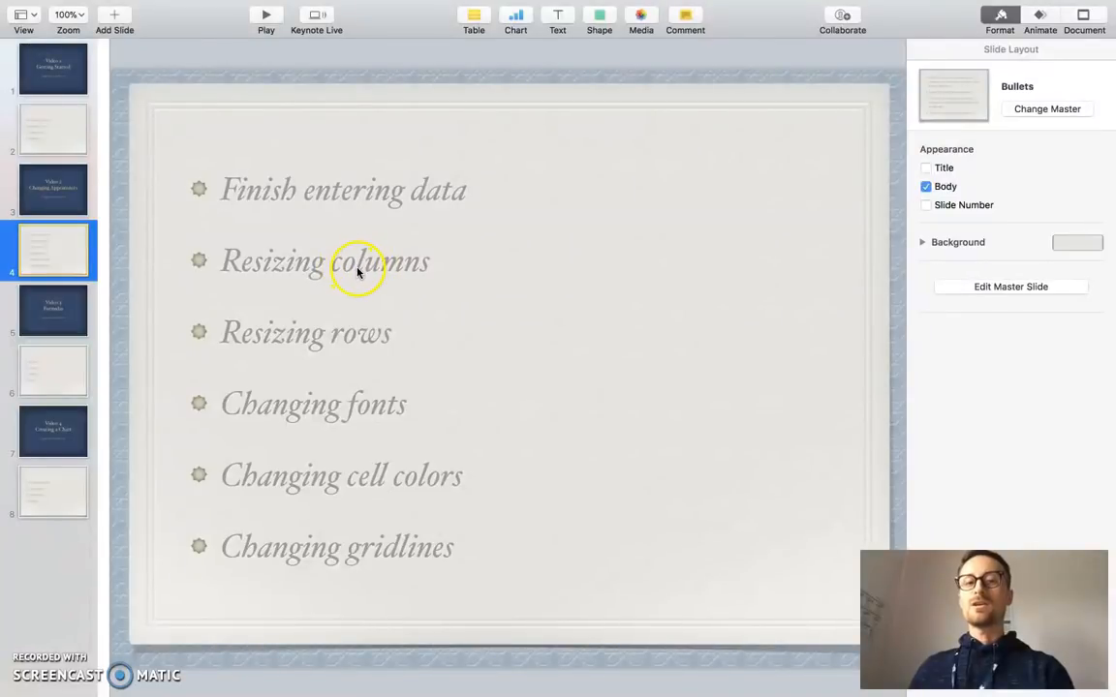
{"action": "key", "text": "ctrl+Right"}
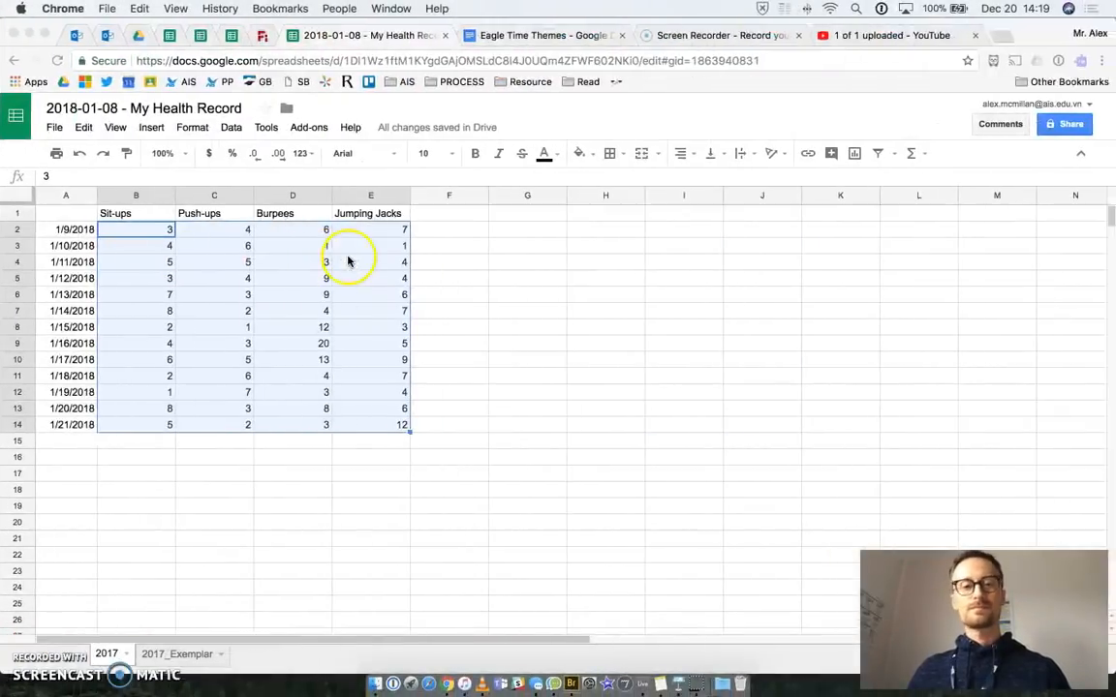
Examine the sheet's lettered columns one by one, from A through D and on to the empty columns beyond the data
{"action": "left_click", "coordinate": [136, 197]}
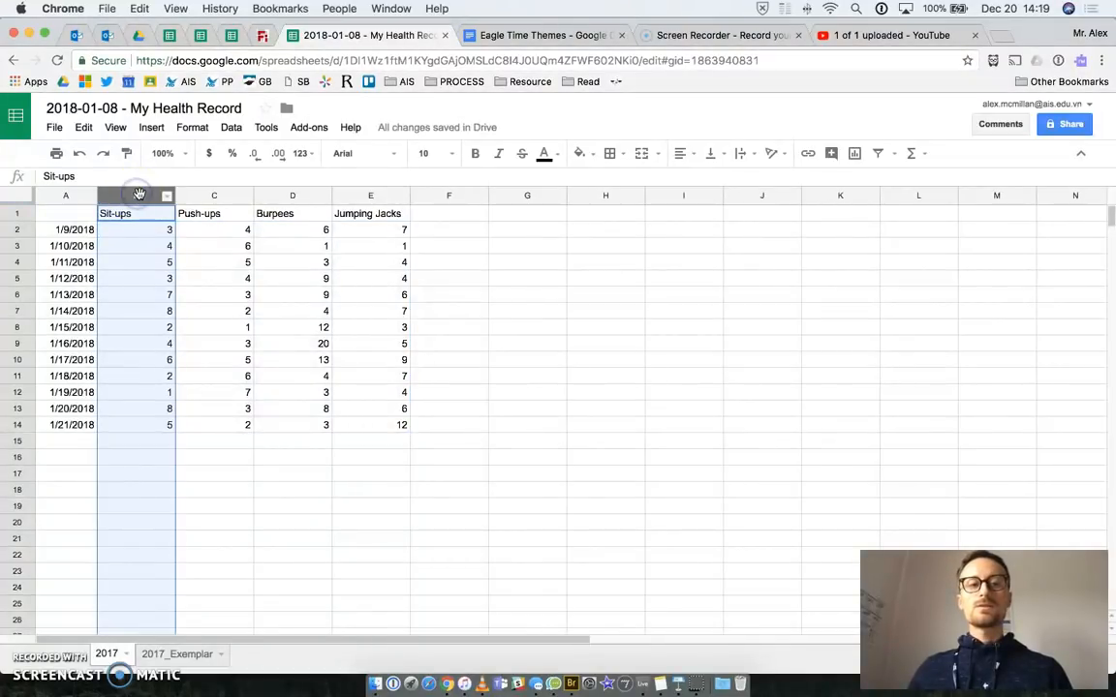
{"action": "left_click", "coordinate": [70, 196]}
{"action": "left_click", "coordinate": [148, 195]}
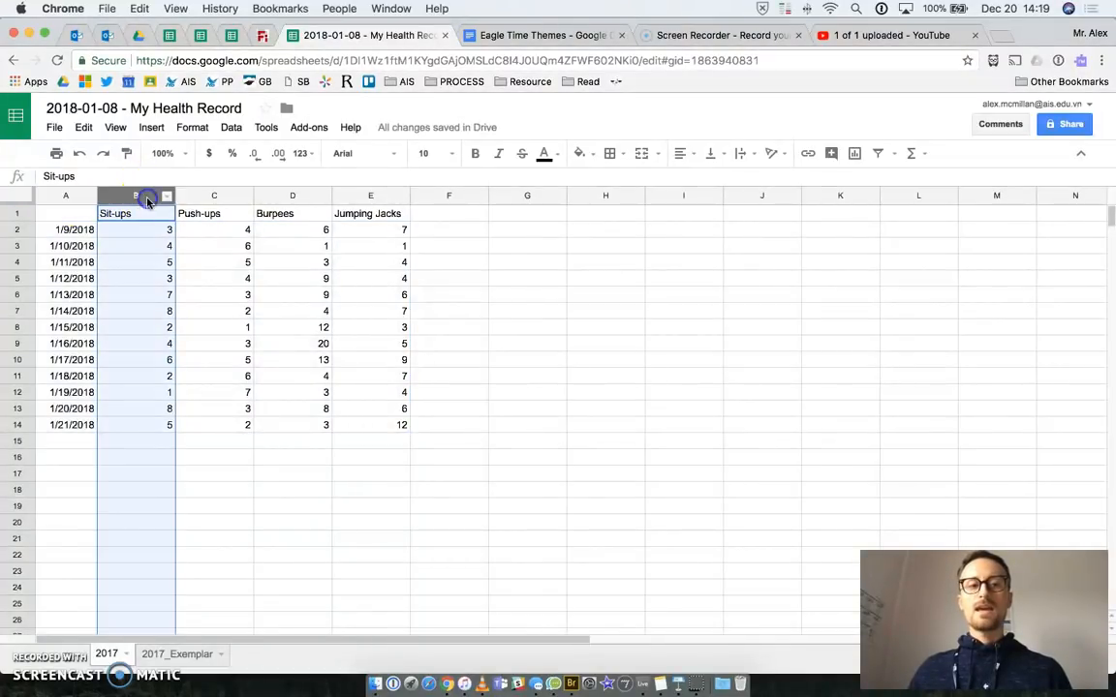
{"action": "left_click", "coordinate": [227, 199]}
{"action": "left_click", "coordinate": [287, 198]}
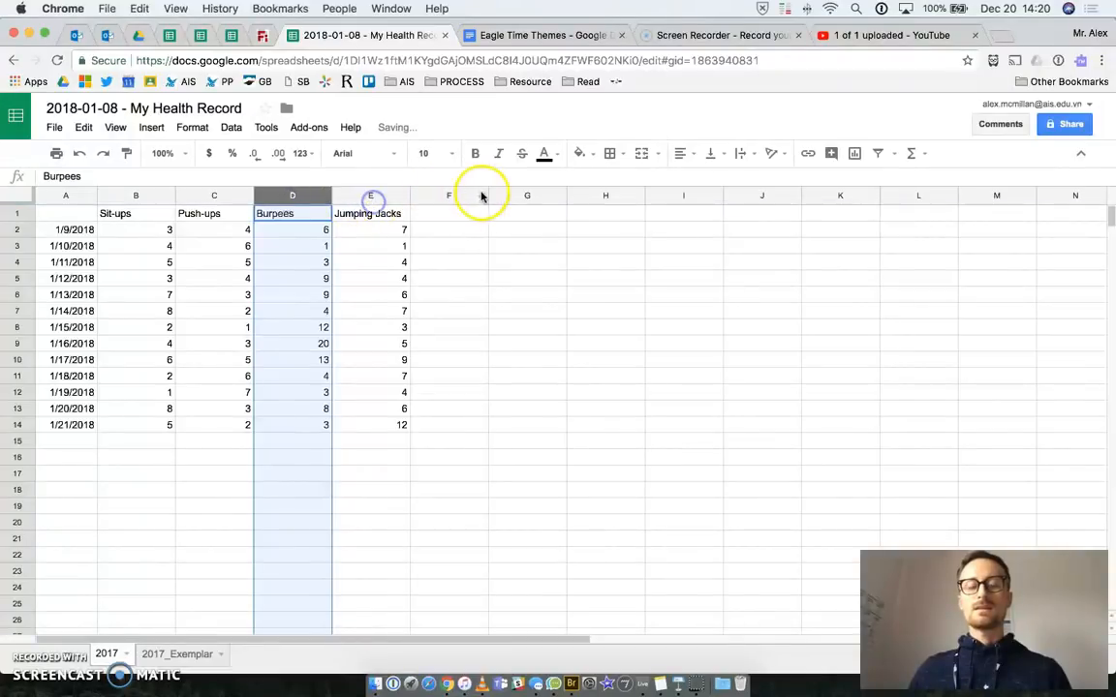
{"action": "scroll", "coordinate": [999, 236], "scroll_direction": "right", "scroll_amount": 10}
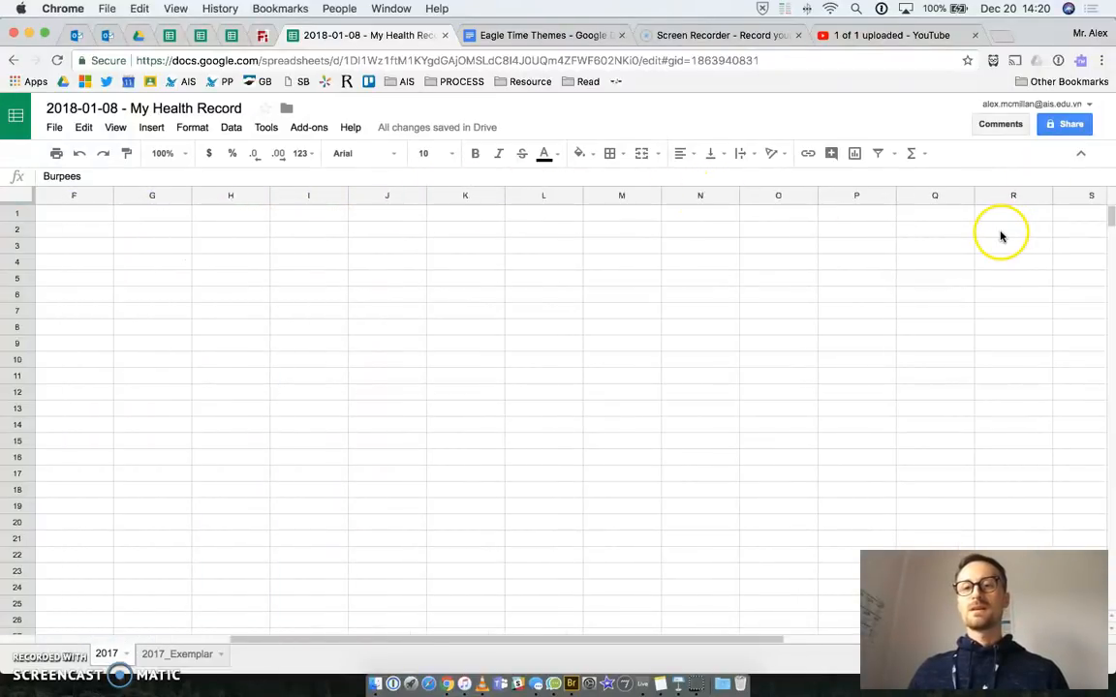
{"action": "scroll", "coordinate": [998, 234], "scroll_direction": "left", "scroll_amount": 10}
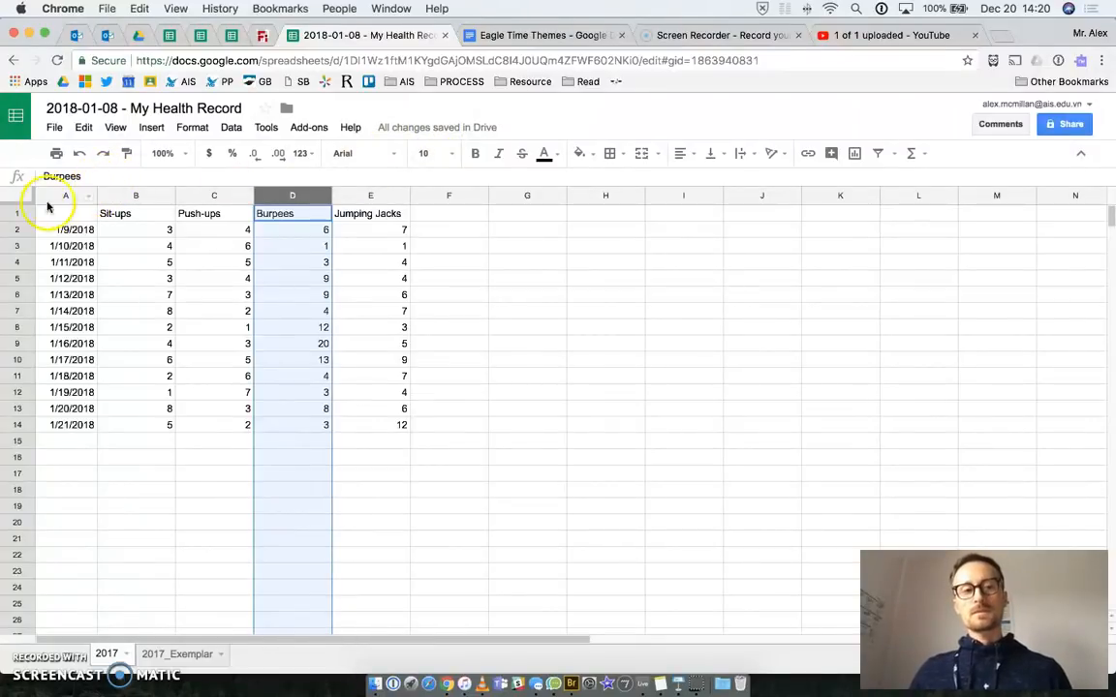
Examine the sheet's numbered rows one by one, from row 1 through row 8
{"action": "left_click", "coordinate": [18, 216]}
{"action": "left_click", "coordinate": [19, 229]}
{"action": "left_click", "coordinate": [19, 246]}
{"action": "left_click", "coordinate": [20, 263]}
{"action": "left_click", "coordinate": [21, 279]}
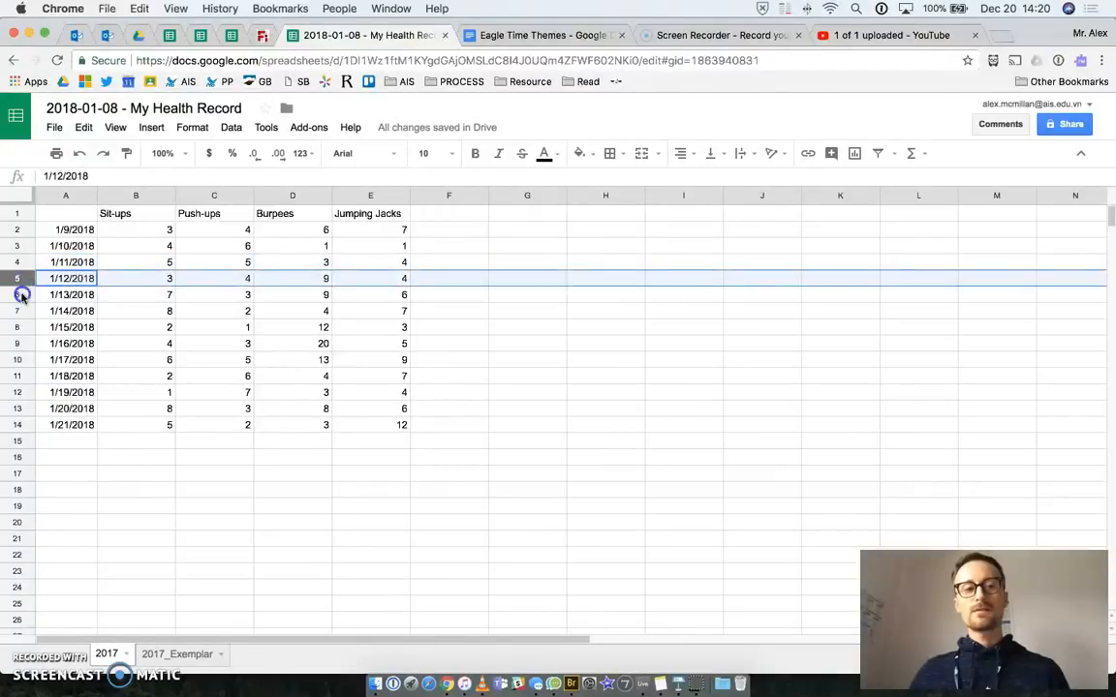
{"action": "left_click", "coordinate": [20, 294]}
{"action": "left_click", "coordinate": [20, 311]}
{"action": "left_click", "coordinate": [18, 327]}
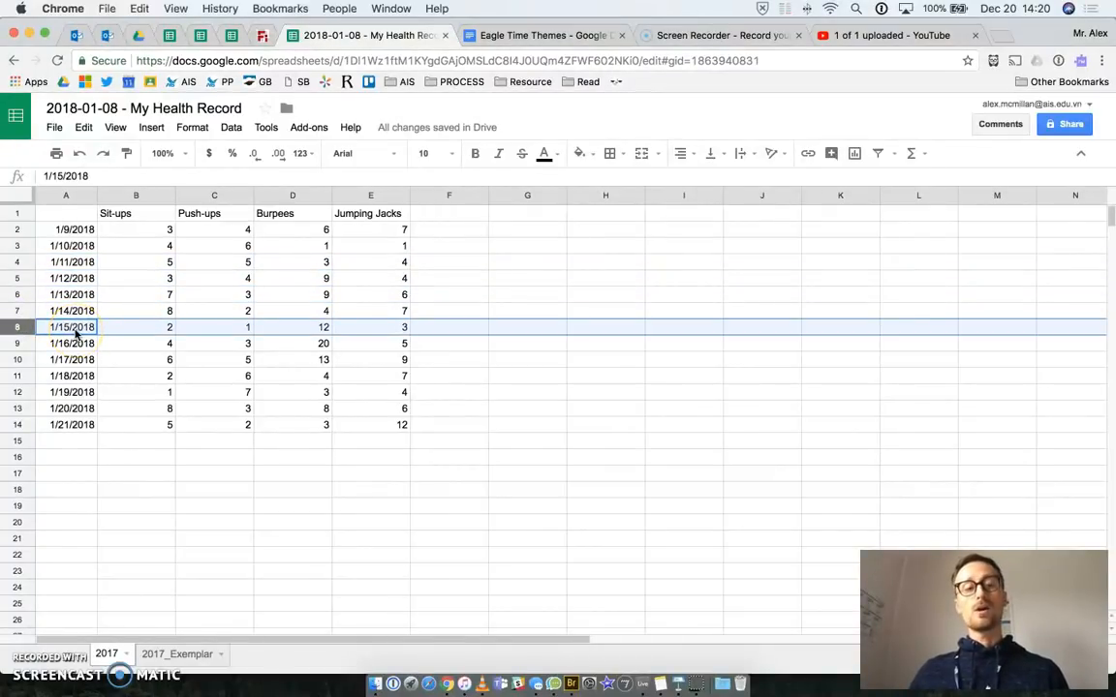
Narrow column A so it just fits the full dates
{"action": "left_click", "coordinate": [75, 197]}
{"action": "left_click", "coordinate": [98, 191]}
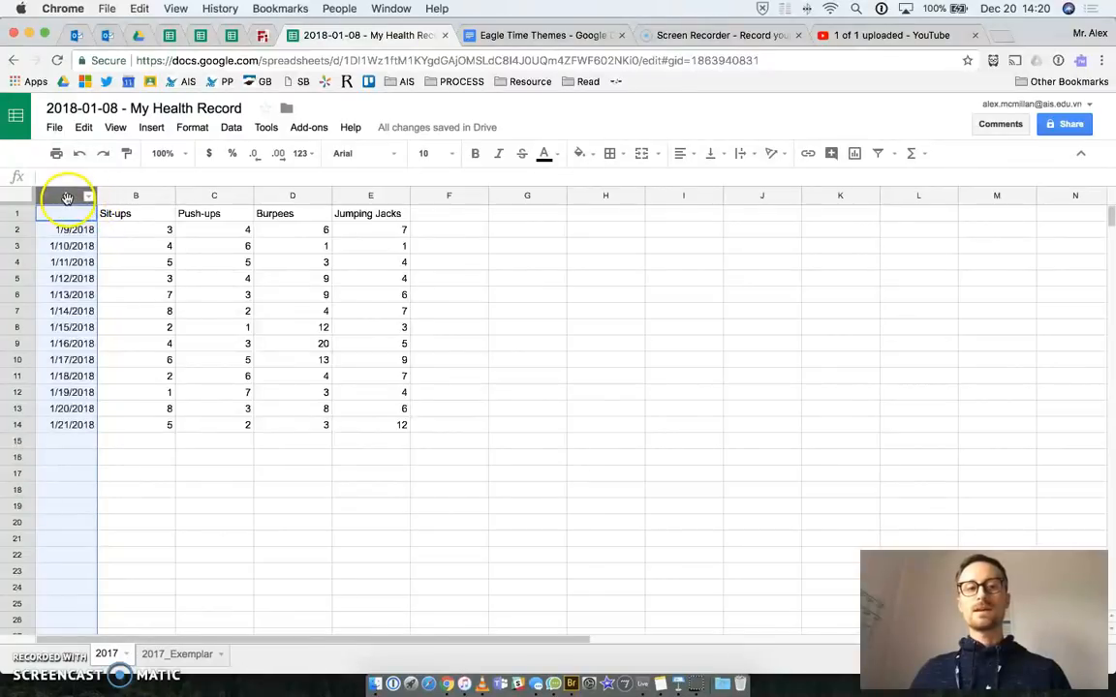
{"action": "mouse_move", "coordinate": [98, 198]}
{"action": "left_mouse_down"}
{"action": "mouse_move", "coordinate": [249, 207]}
{"action": "mouse_move", "coordinate": [82, 211]}
{"action": "left_mouse_up"}
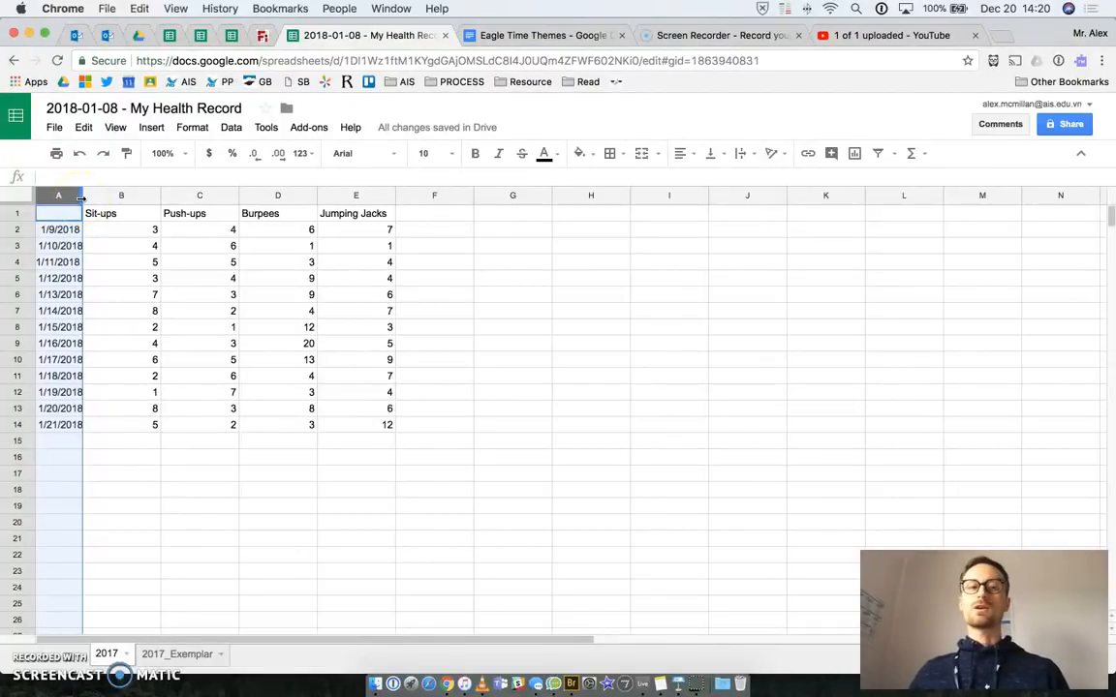
{"action": "left_click_drag", "start_coordinate": [81, 198], "coordinate": [85, 198]}
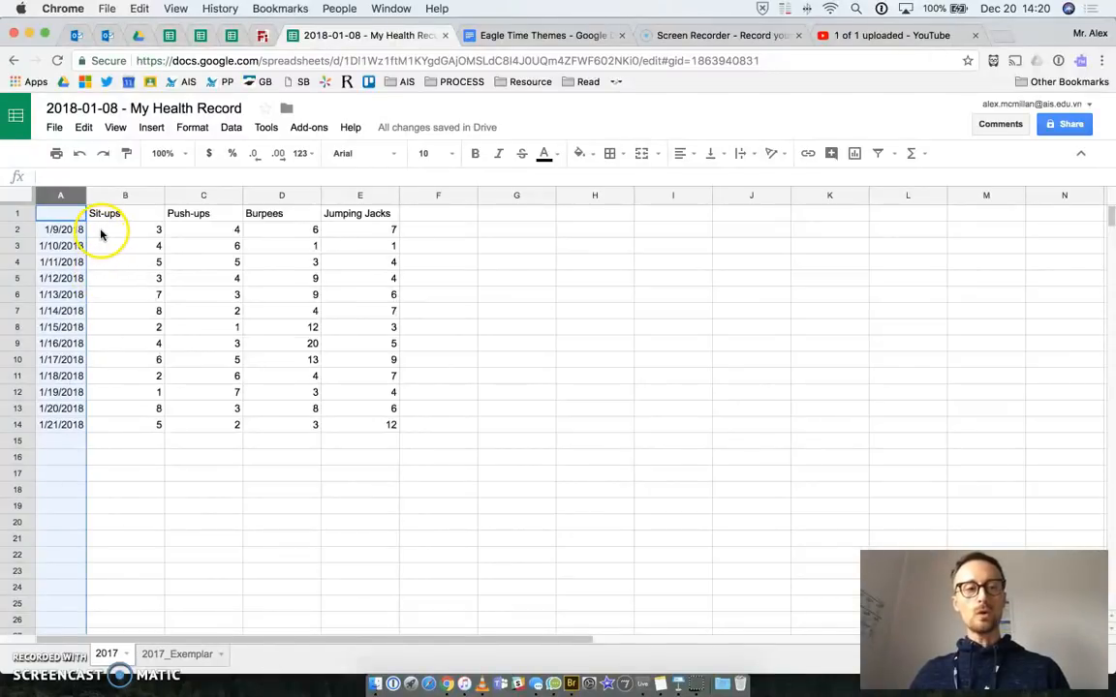
{"action": "left_click", "coordinate": [112, 261]}
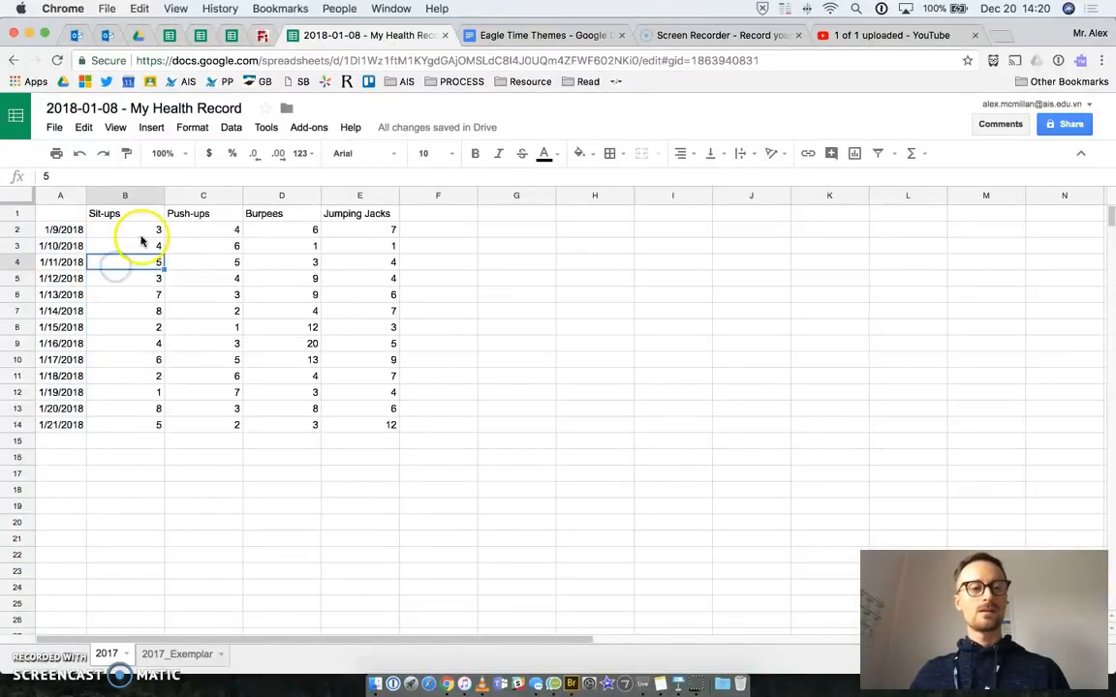
Resize columns B through E together, trying wide, narrow and fitted widths, and leave them equal and slightly wider than the Jumping Jacks heading
{"action": "left_click_drag", "start_coordinate": [126, 195], "coordinate": [357, 193]}
{"action": "left_click", "coordinate": [441, 221]}
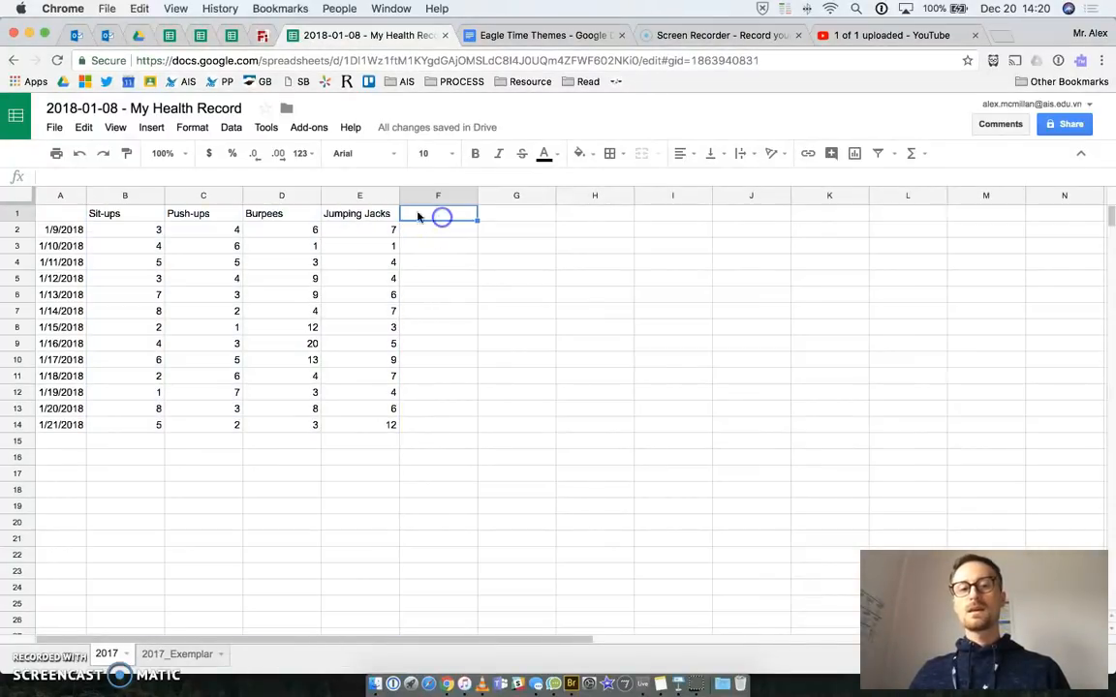
{"action": "left_click", "coordinate": [119, 199]}
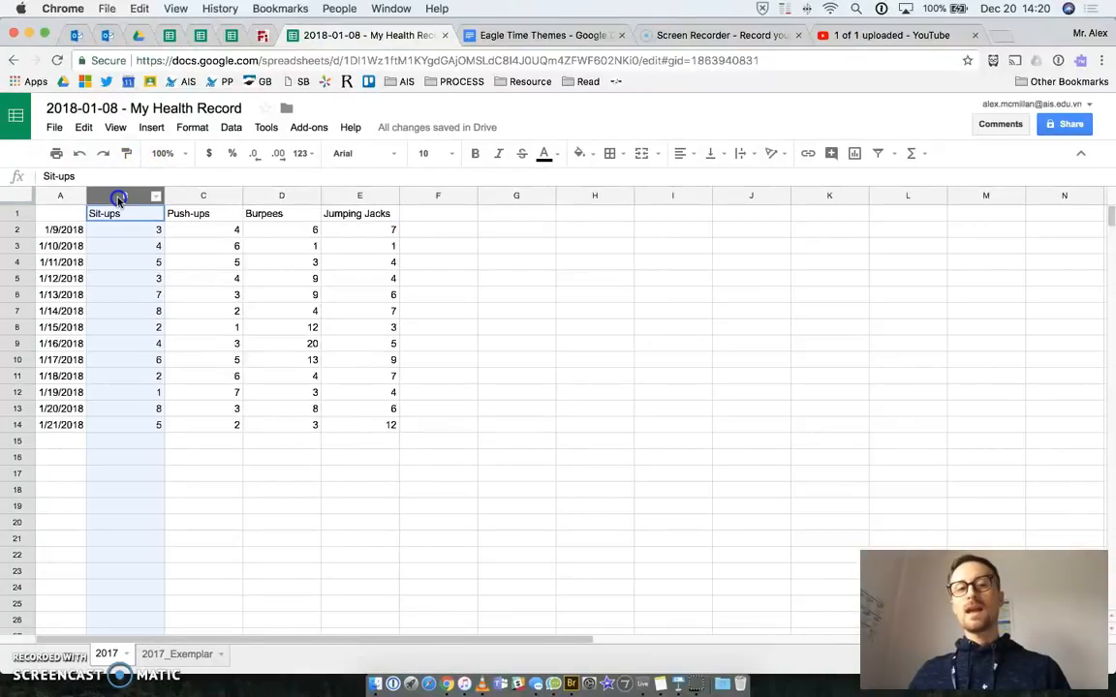
{"action": "left_click_drag", "start_coordinate": [137, 199], "coordinate": [325, 198]}
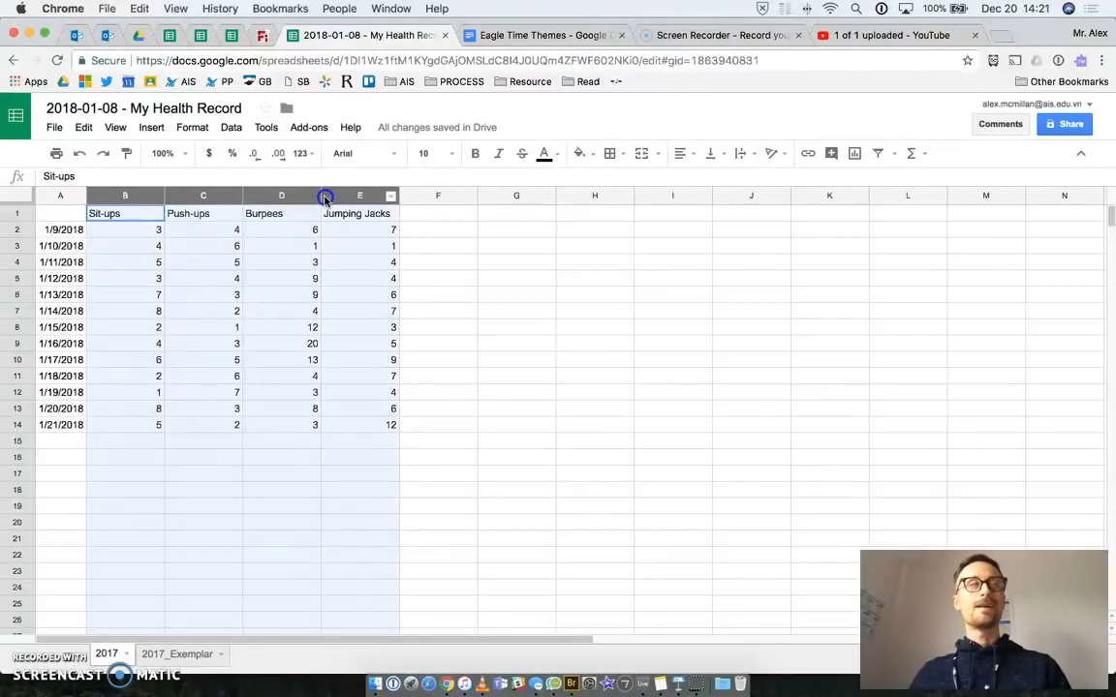
{"action": "left_click_drag", "start_coordinate": [326, 198], "coordinate": [327, 197]}
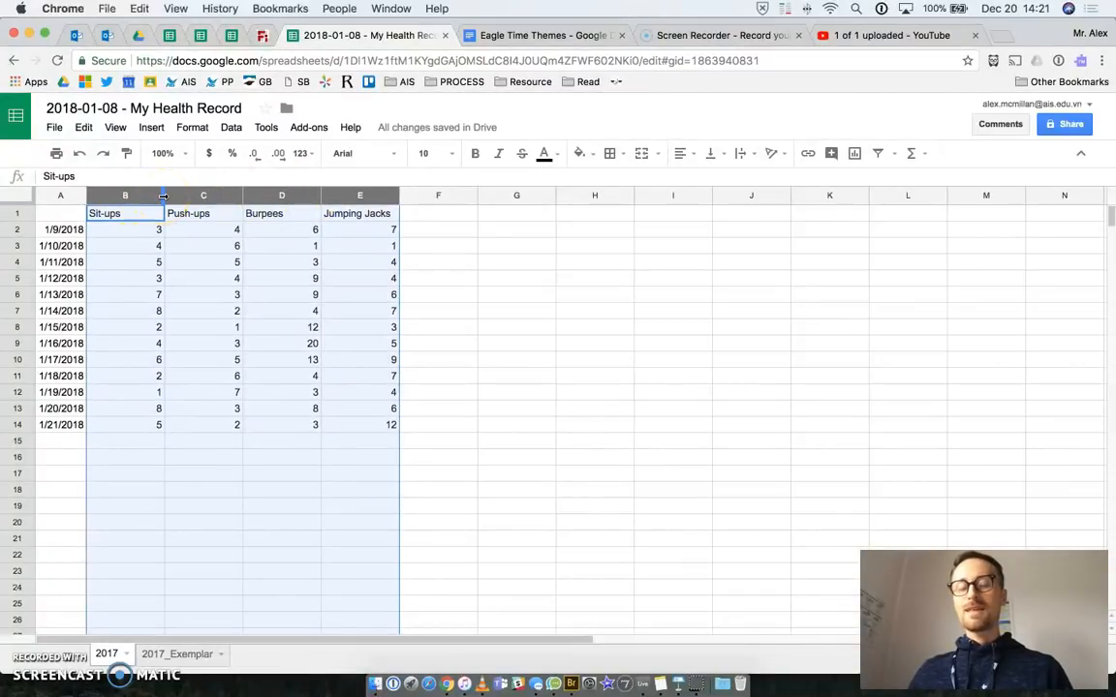
{"action": "left_click_drag", "start_coordinate": [164, 197], "coordinate": [245, 201]}
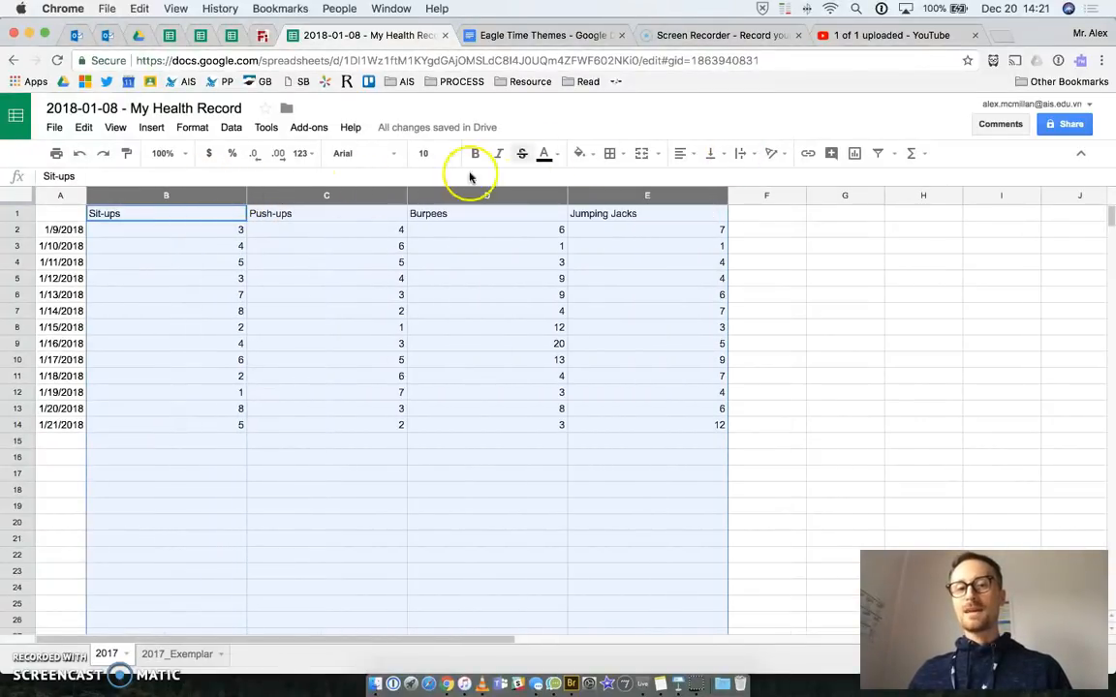
{"action": "left_click_drag", "start_coordinate": [246, 194], "coordinate": [108, 197]}
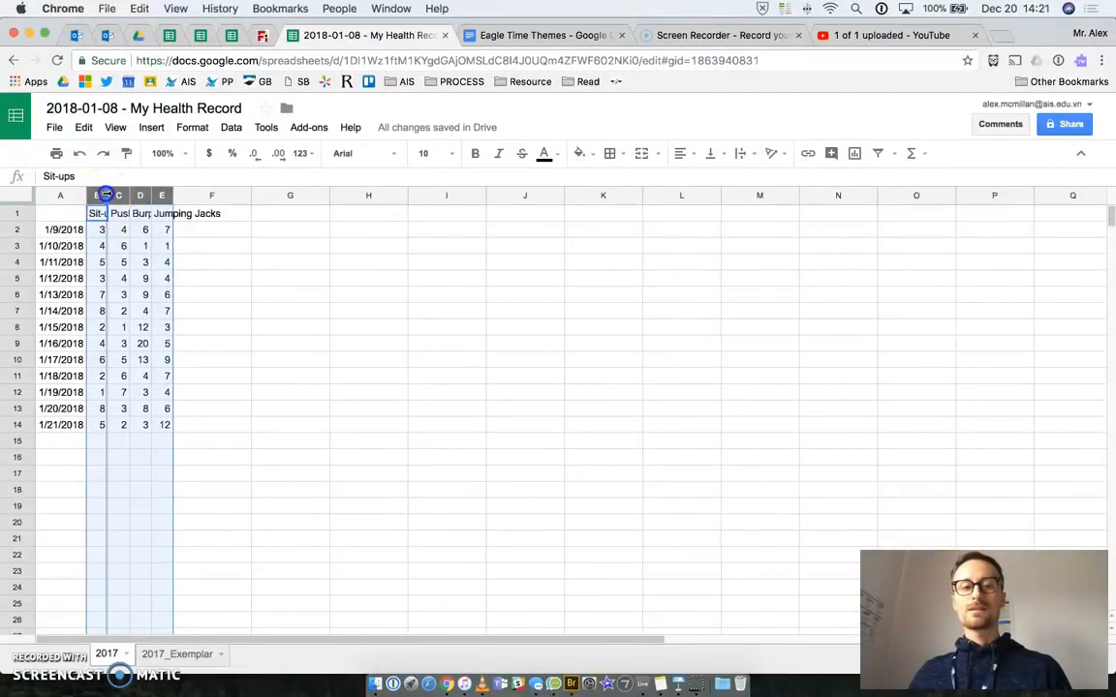
{"action": "double_click", "coordinate": [106, 196]}
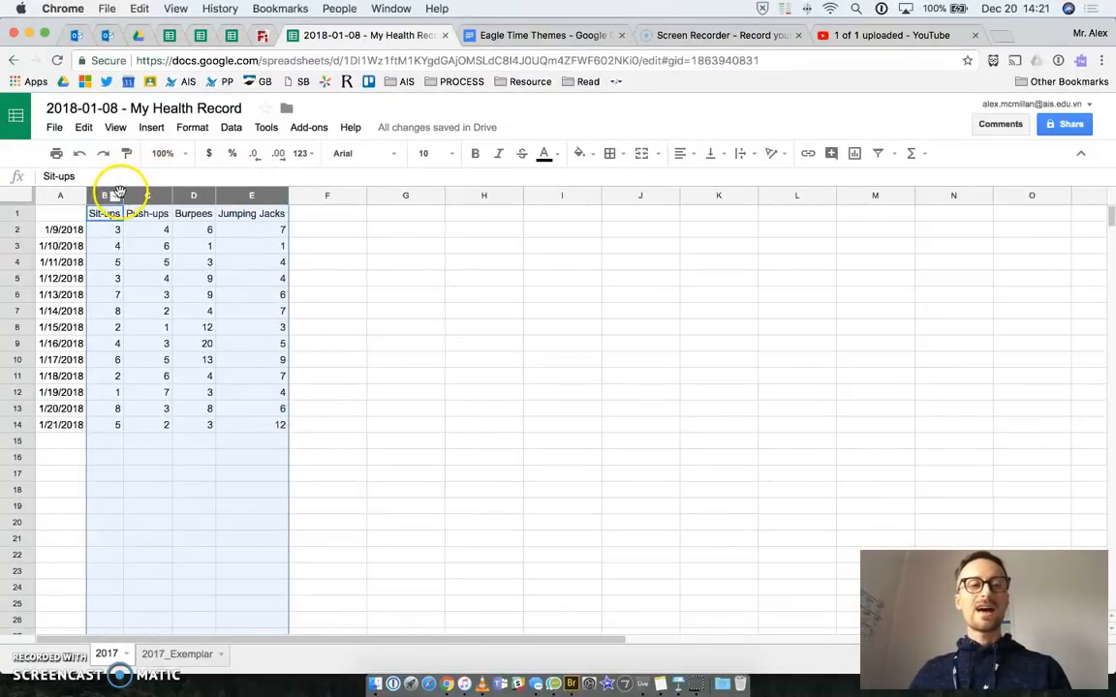
{"action": "left_click_drag", "start_coordinate": [123, 195], "coordinate": [173, 191]}
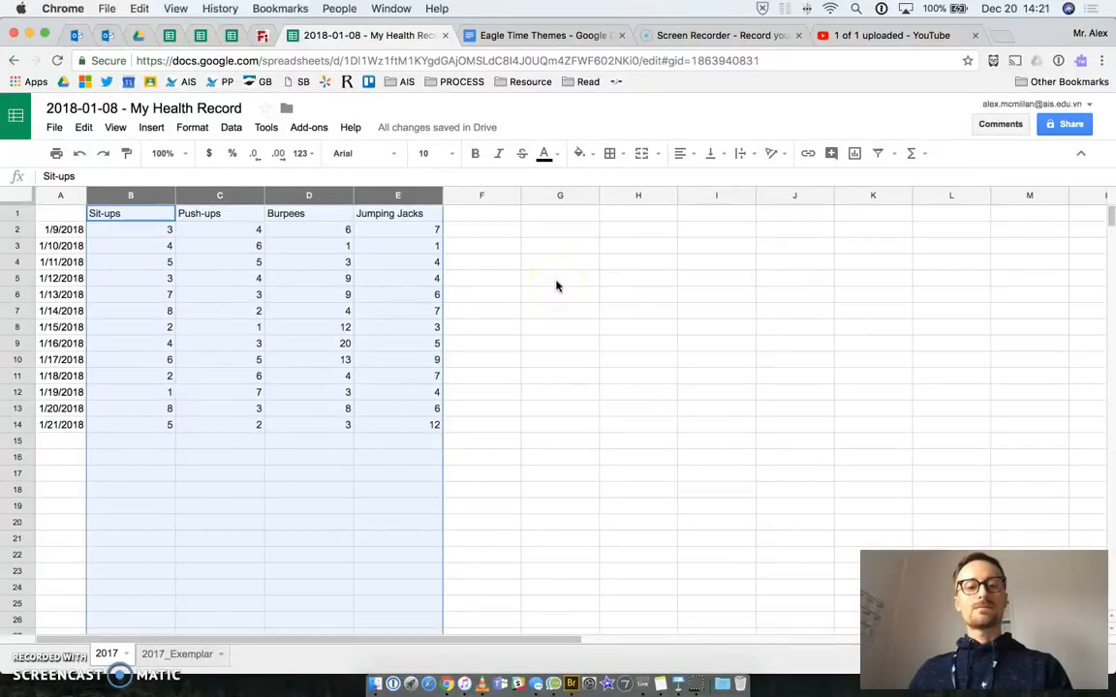
Check the appearance topics on the Keynote slide, and back in the spreadsheet try making row 2 alone much taller, undoing that change
{"action": "left_click", "coordinate": [677, 684]}
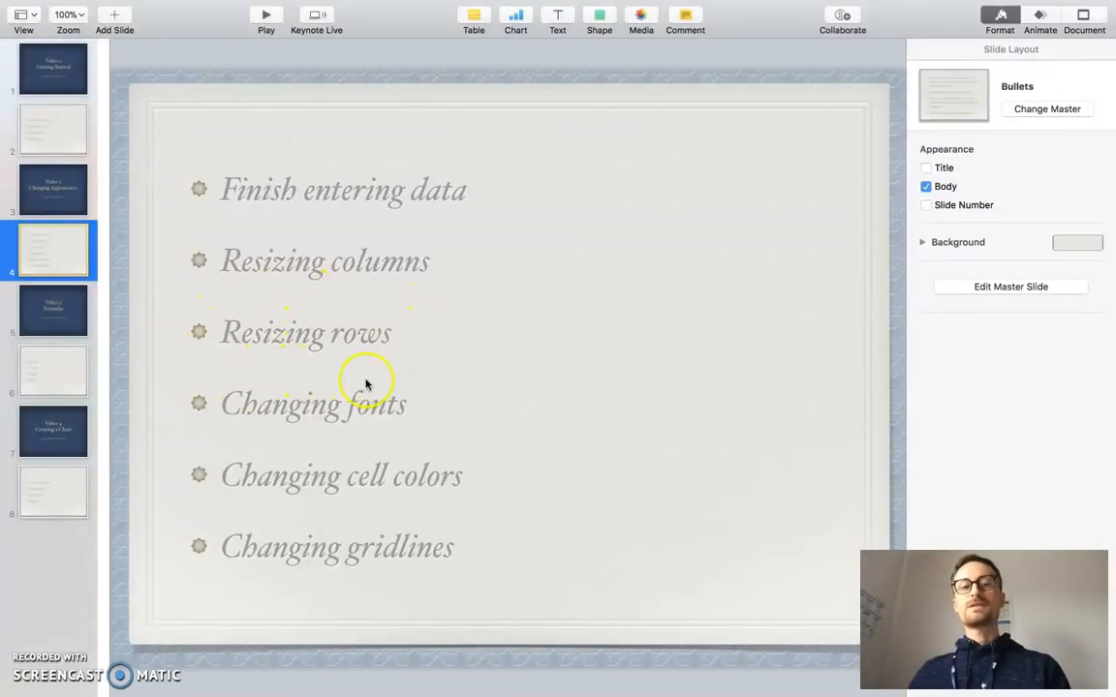
{"action": "key", "text": "ctrl+Right"}
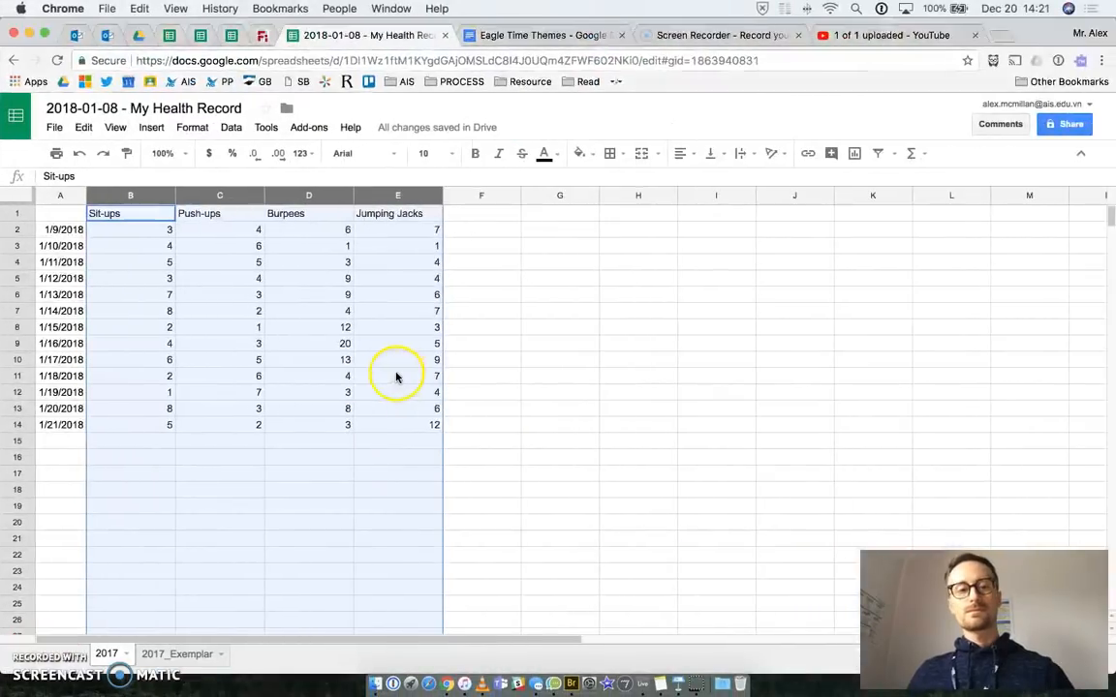
{"action": "left_click", "coordinate": [15, 230]}
{"action": "left_click_drag", "start_coordinate": [18, 238], "coordinate": [18, 308]}
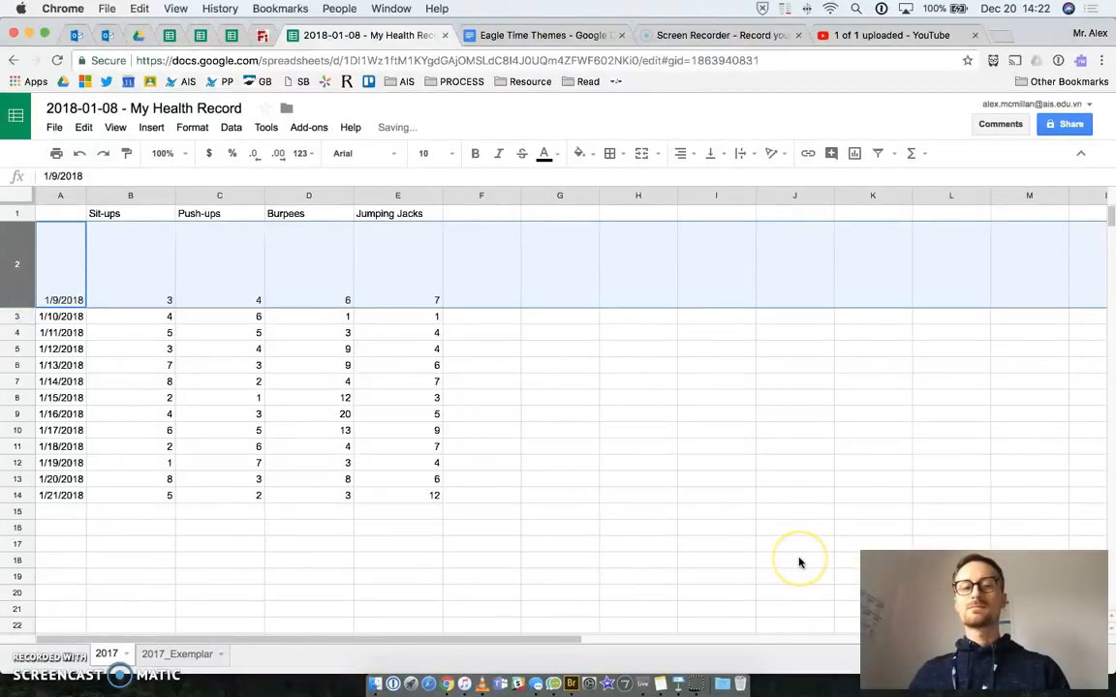
{"action": "left_click", "coordinate": [561, 496]}
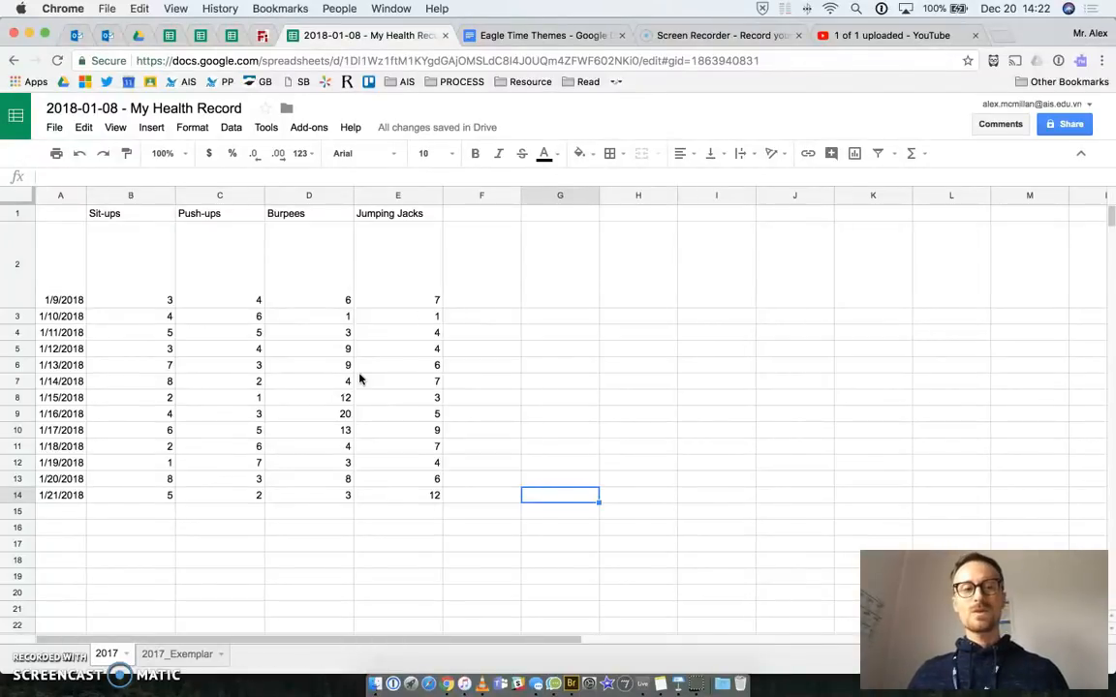
{"action": "left_click", "coordinate": [80, 155]}
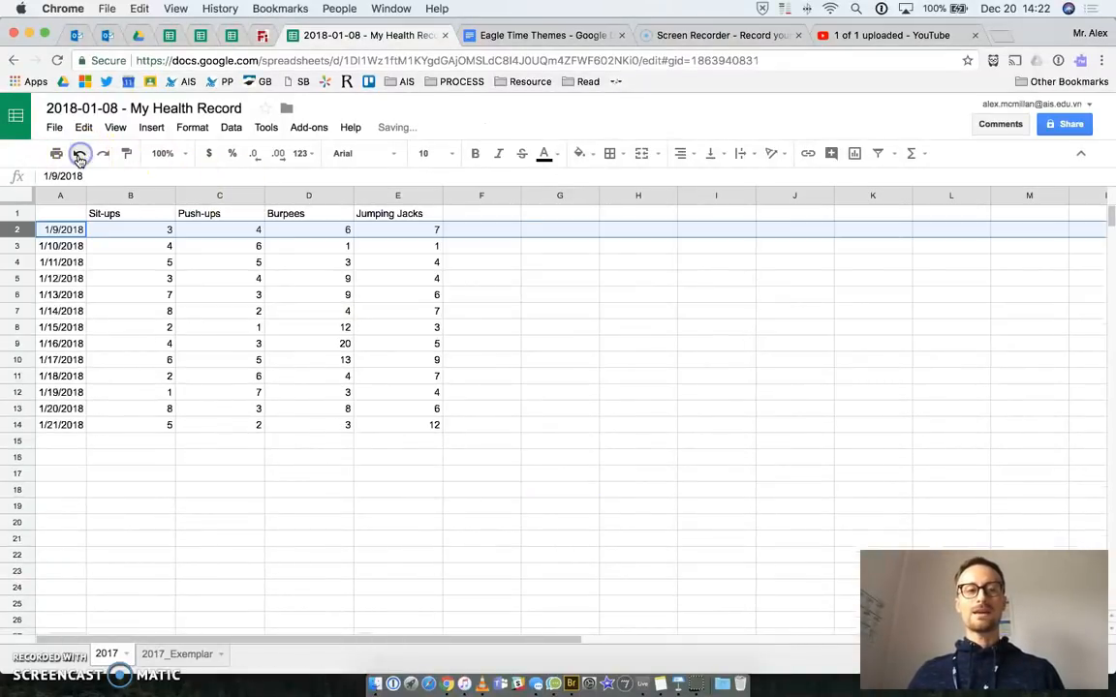
Select rows 2 through 14 and increase their height together to about one and a half times the default
{"action": "left_click", "coordinate": [15, 245]}
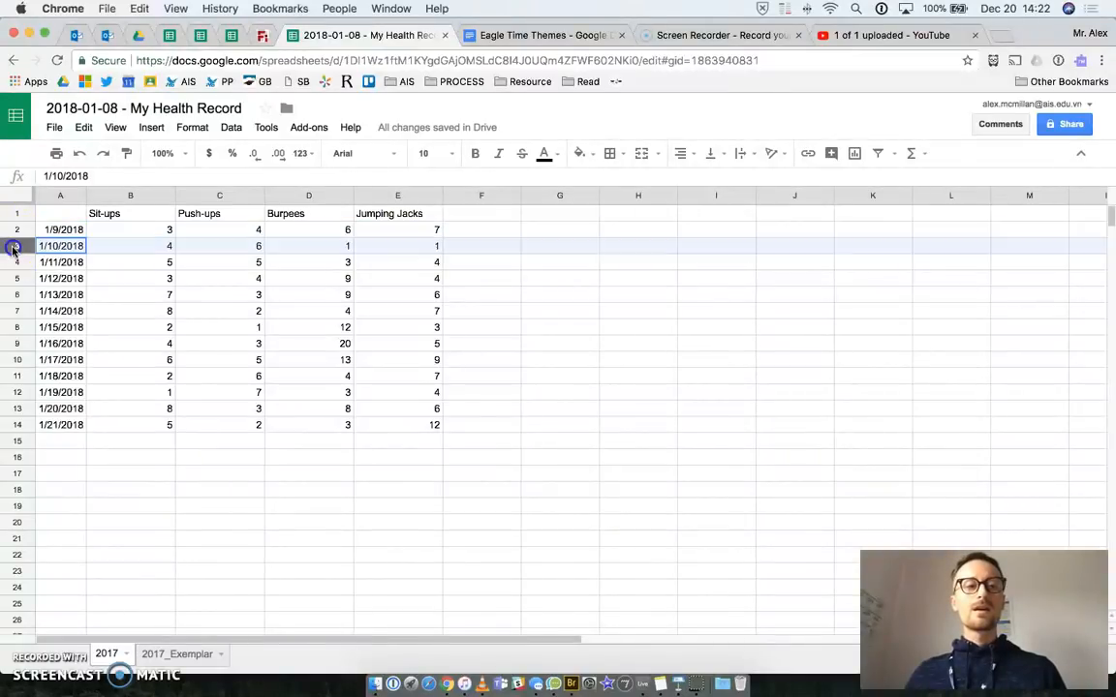
{"action": "left_click", "coordinate": [16, 232]}
{"action": "left_click_drag", "start_coordinate": [16, 232], "coordinate": [12, 419]}
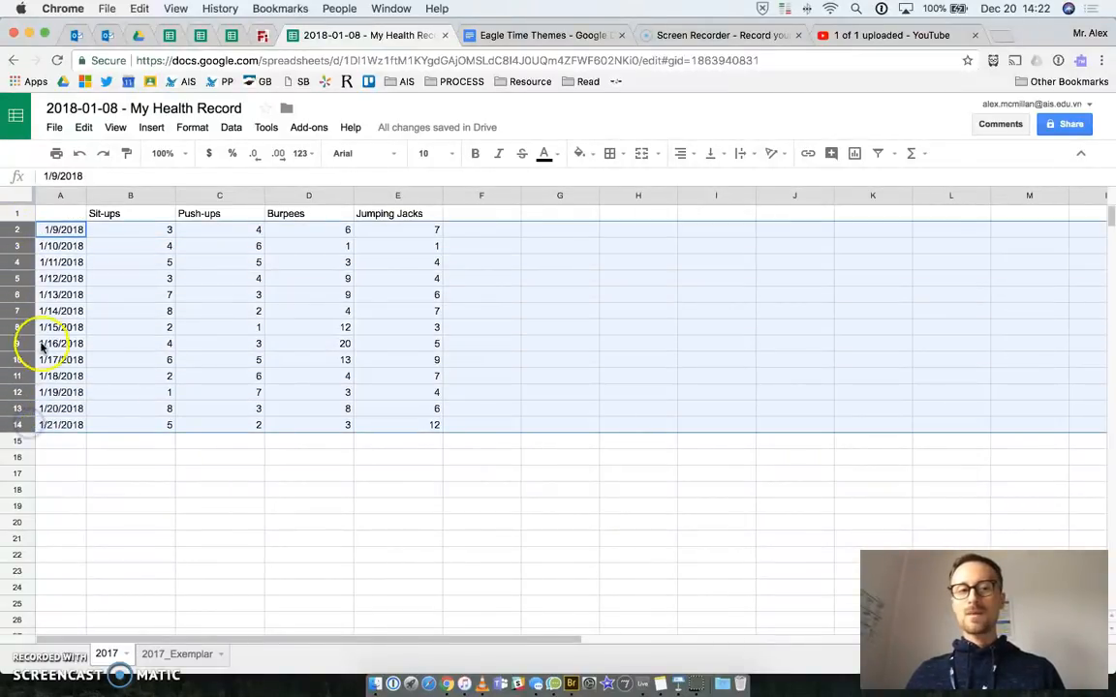
{"action": "left_click_drag", "start_coordinate": [23, 234], "coordinate": [20, 246]}
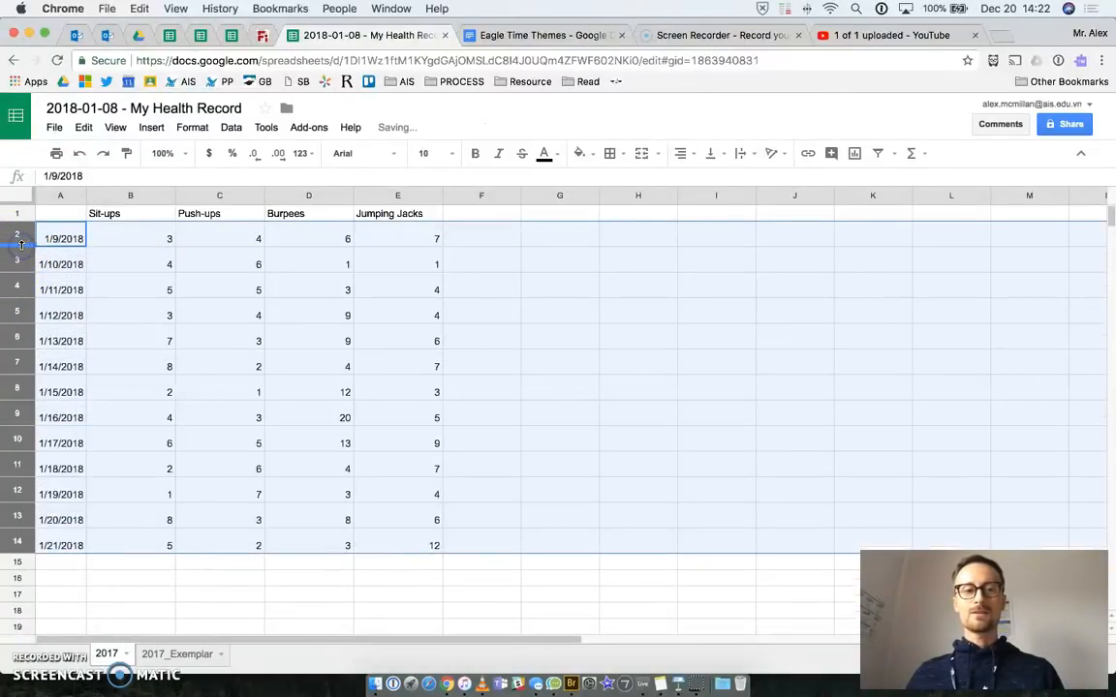
{"action": "left_click", "coordinate": [723, 364]}
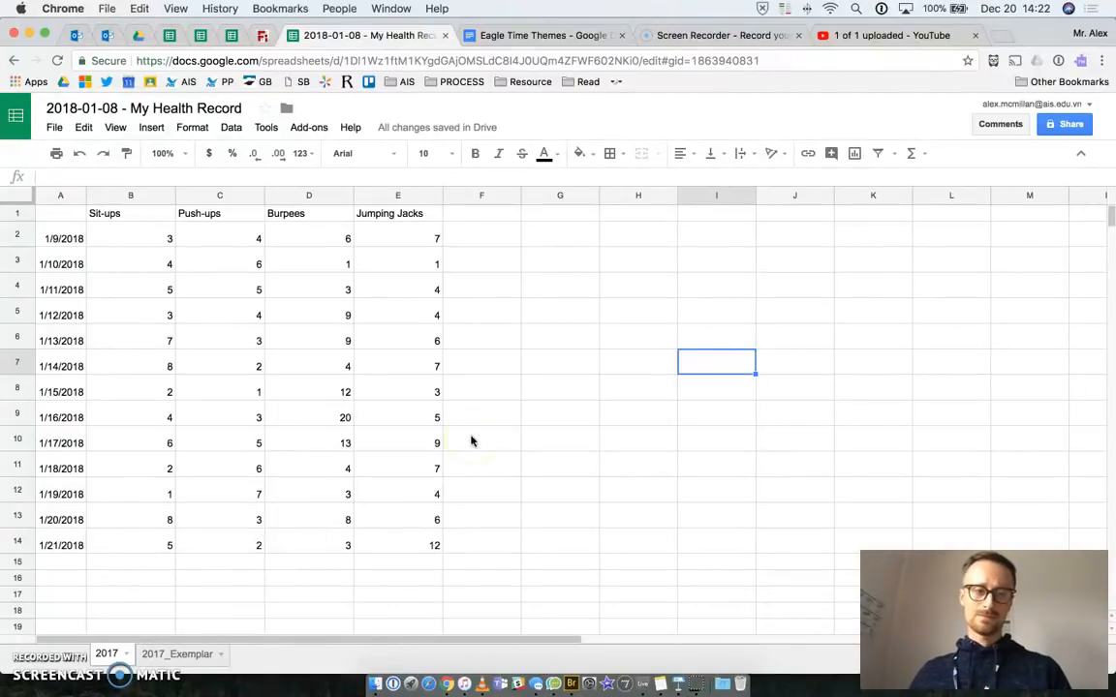
Check the Keynote topic slide, and back in the spreadsheet set the Sit-ups heading's font to Permanent Marker, trying Georgia first
{"action": "left_click", "coordinate": [675, 685]}
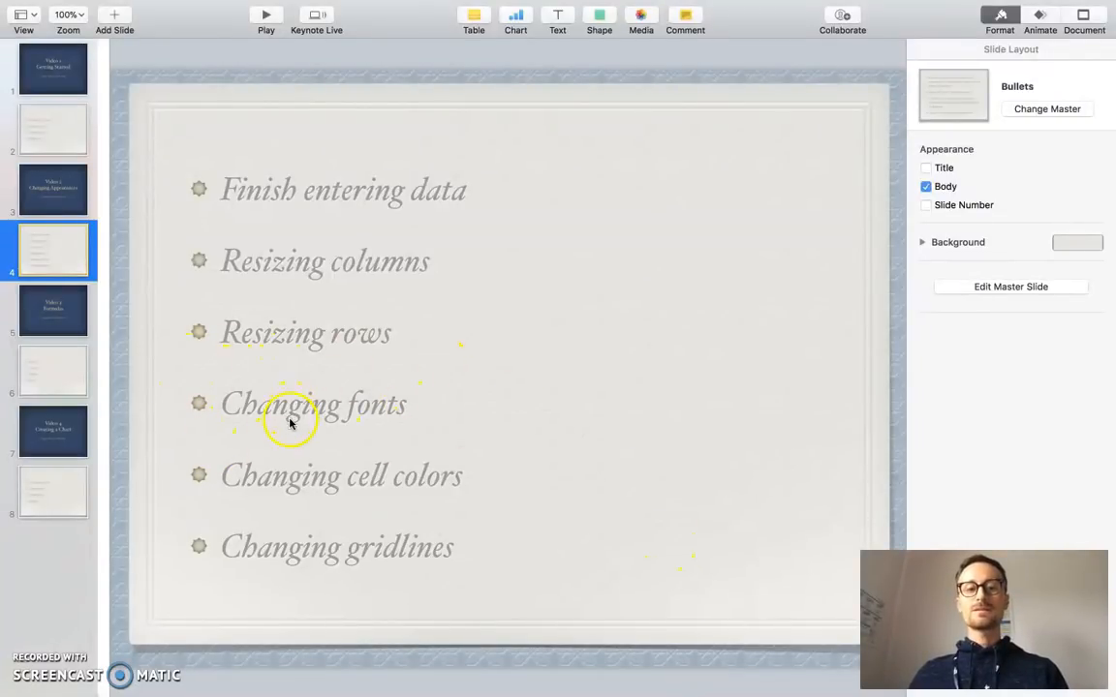
{"action": "key", "text": "ctrl+Right"}
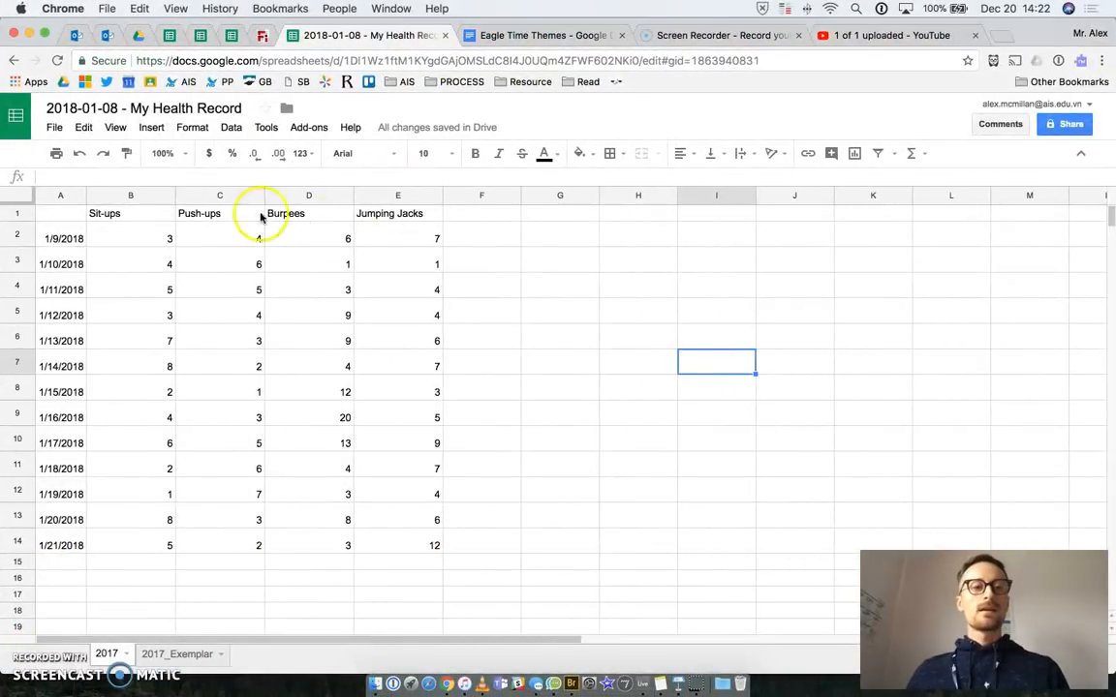
{"action": "left_click", "coordinate": [117, 217]}
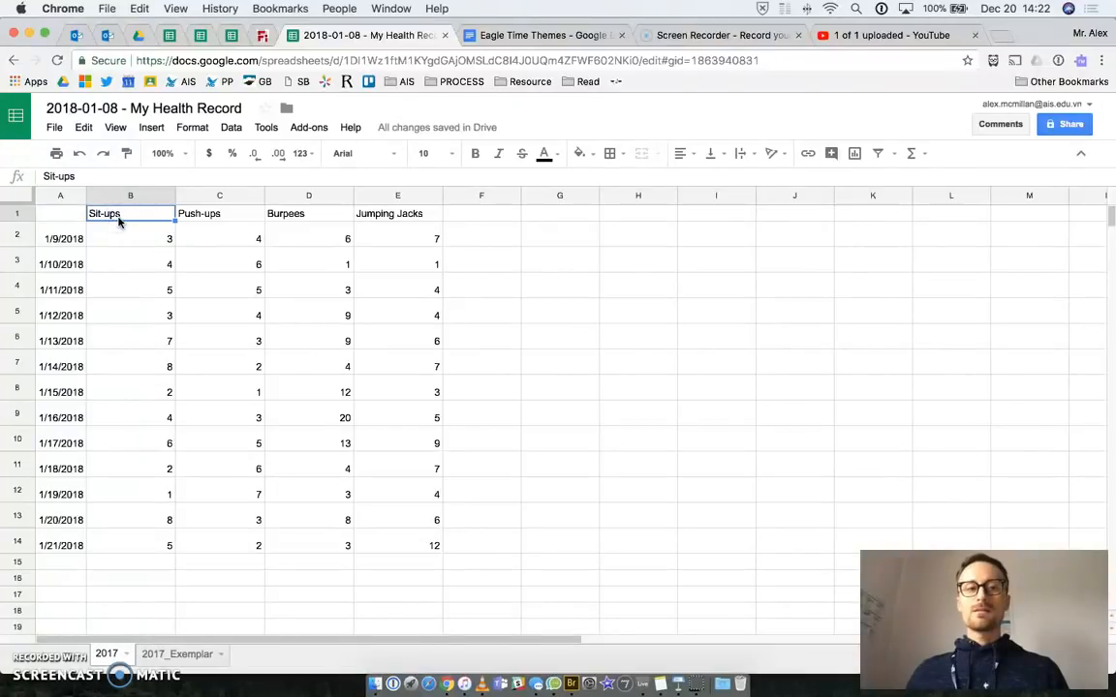
{"action": "left_click", "coordinate": [394, 157]}
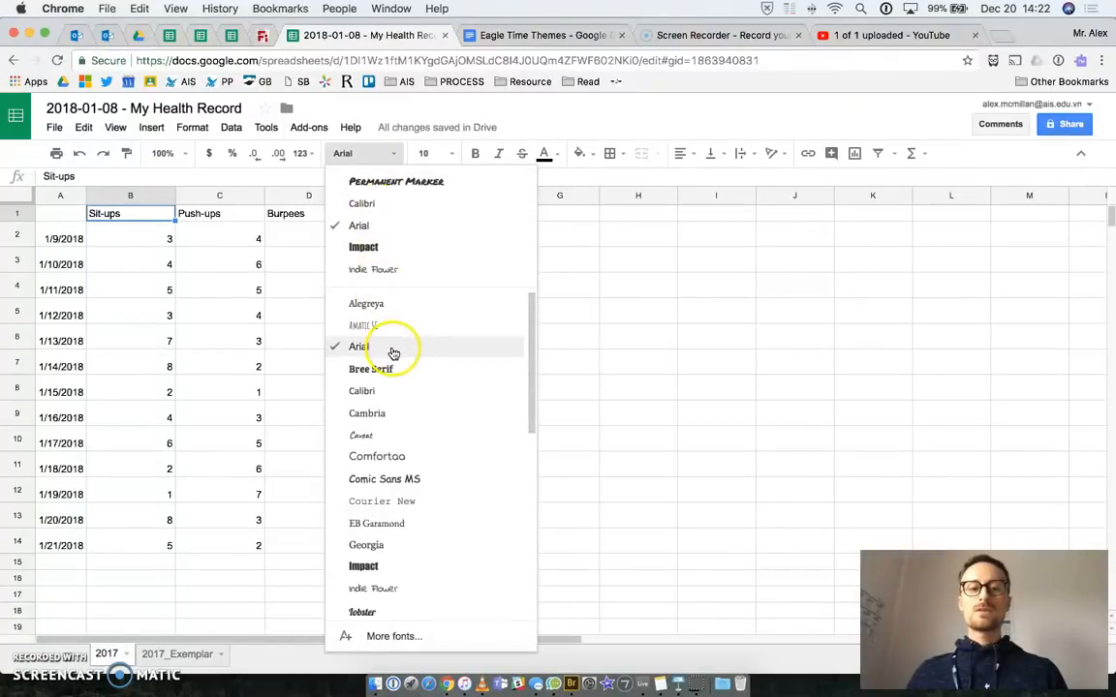
{"action": "left_click", "coordinate": [412, 550]}
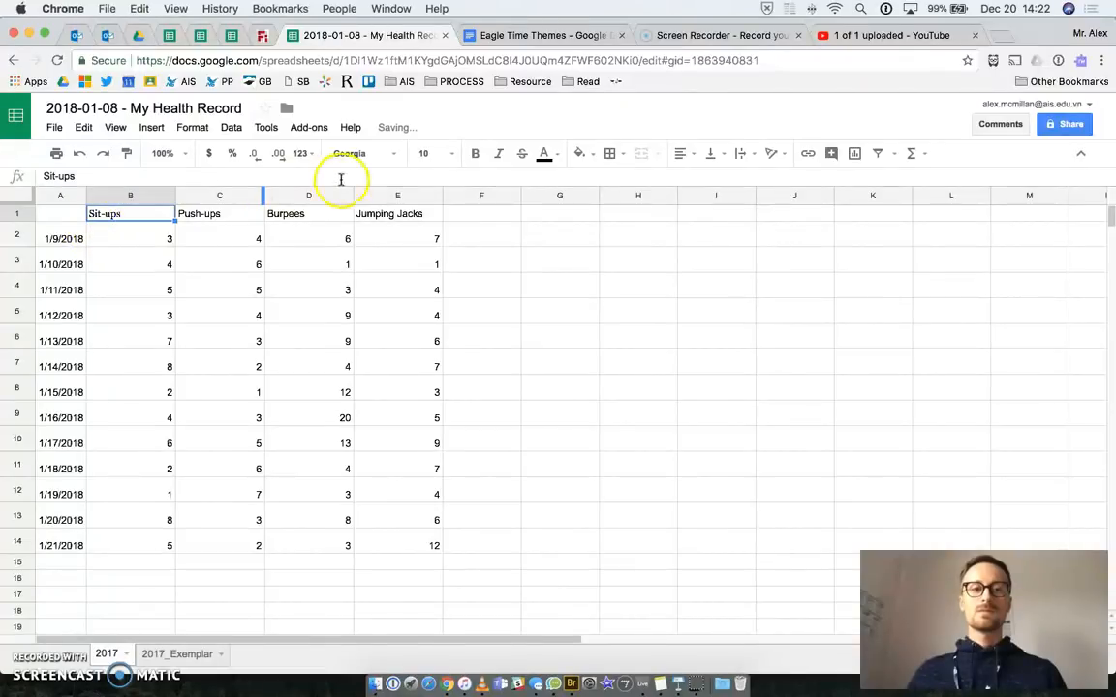
{"action": "left_click", "coordinate": [394, 154]}
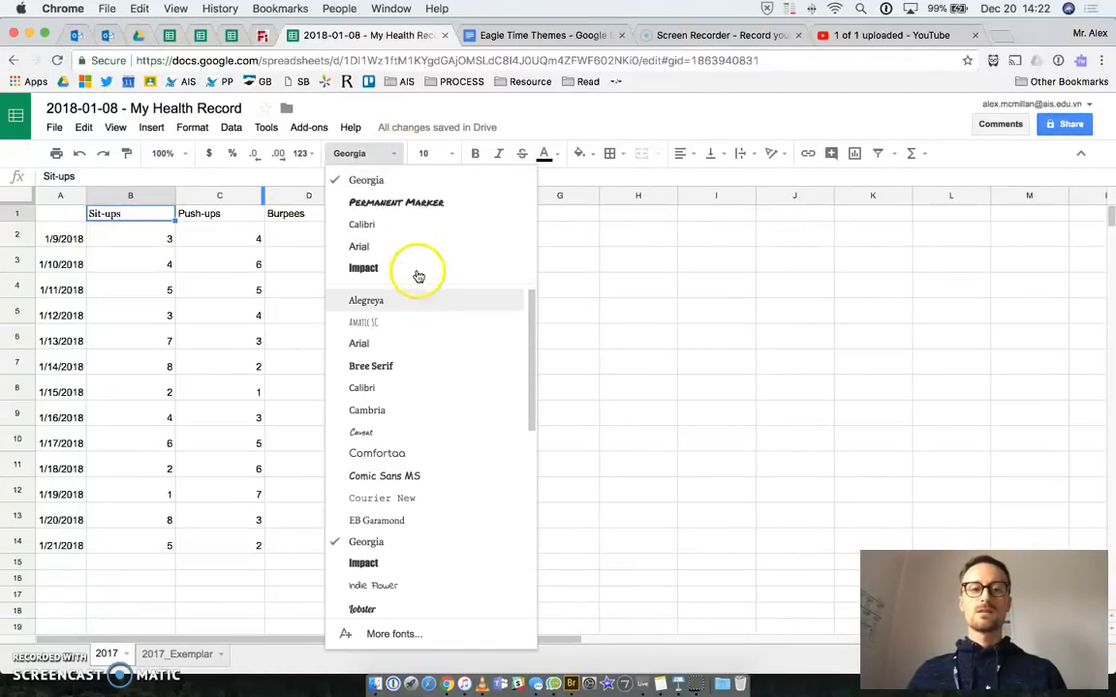
{"action": "left_click", "coordinate": [419, 204]}
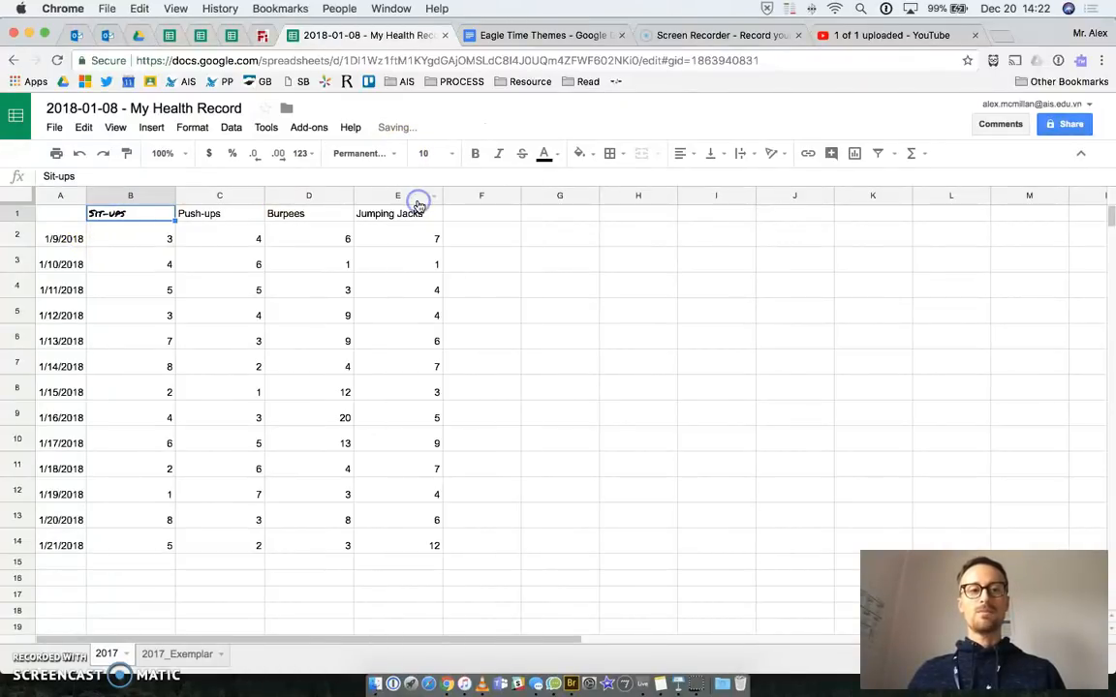
Try the Permanent Marker font on the single push-up count in C5
{"action": "left_click", "coordinate": [230, 307]}
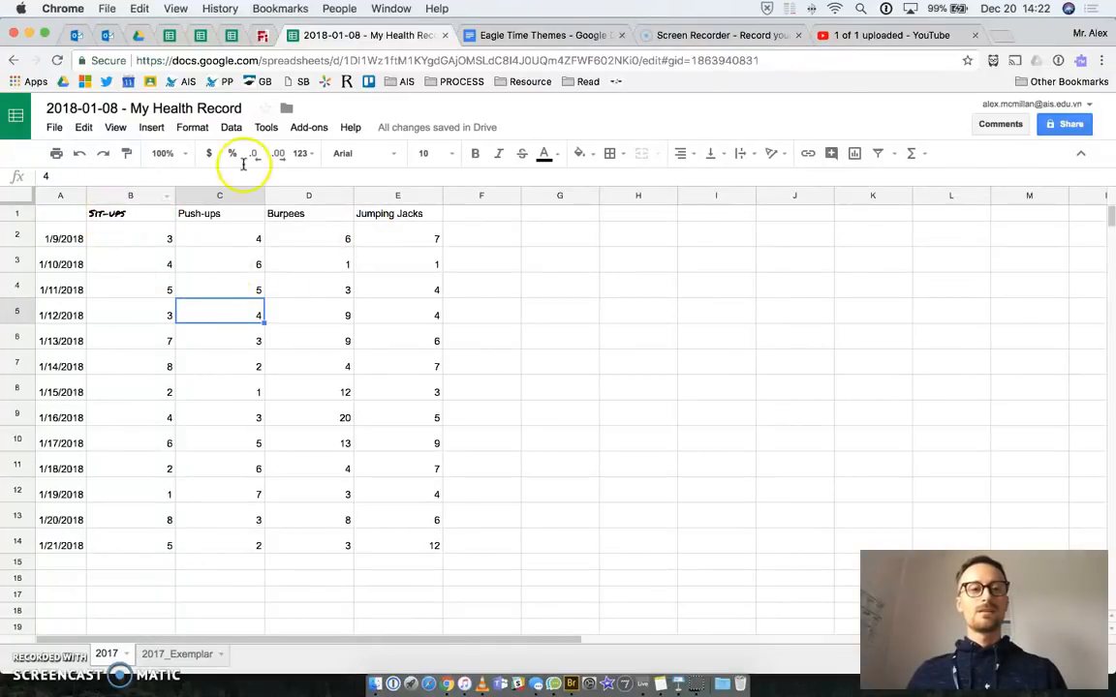
{"action": "left_click", "coordinate": [395, 153]}
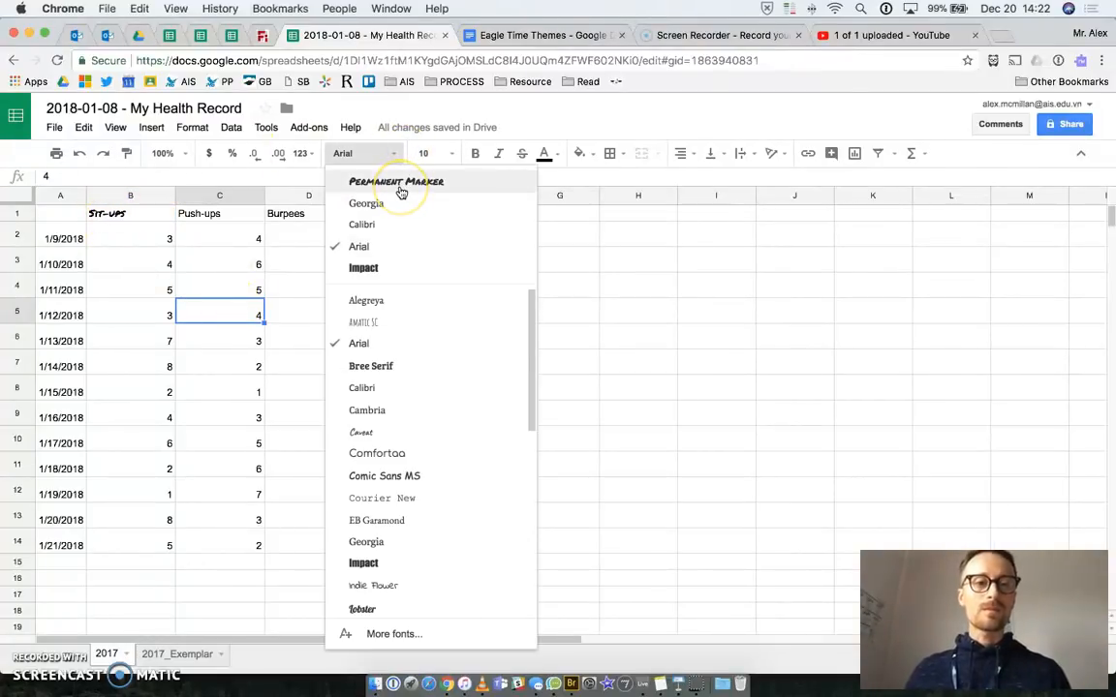
{"action": "left_click", "coordinate": [398, 182]}
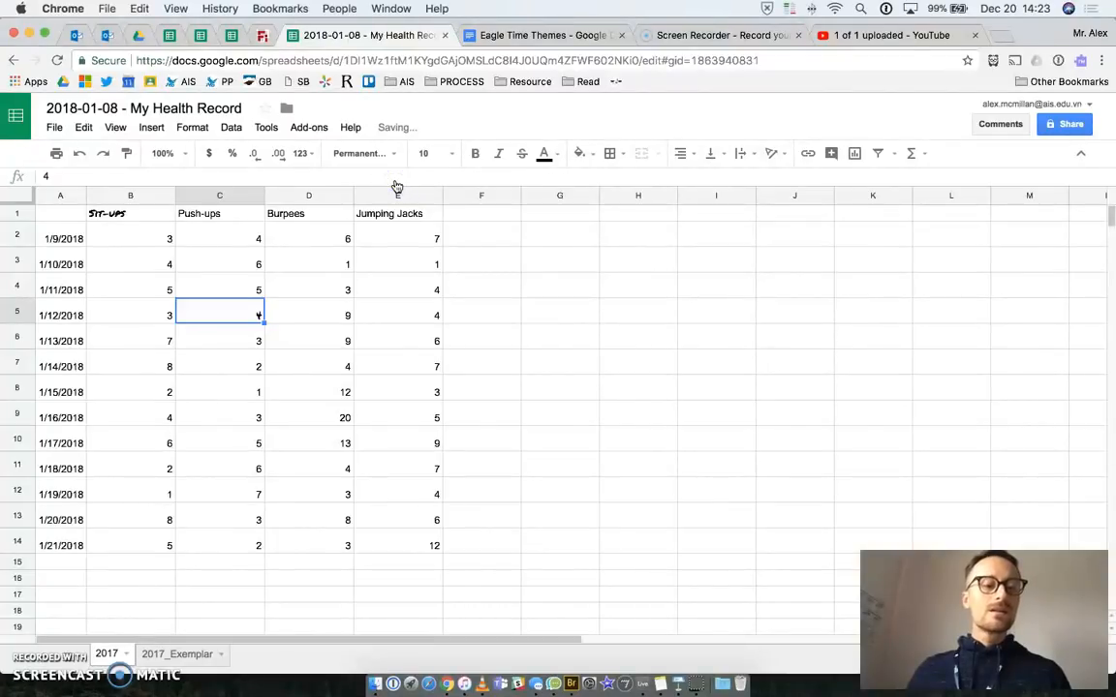
{"action": "left_click", "coordinate": [242, 287]}
Set all the exercise headings in B1:E1 to the Permanent Marker font
{"action": "left_click_drag", "start_coordinate": [153, 217], "coordinate": [382, 214]}
{"action": "left_click", "coordinate": [590, 269]}
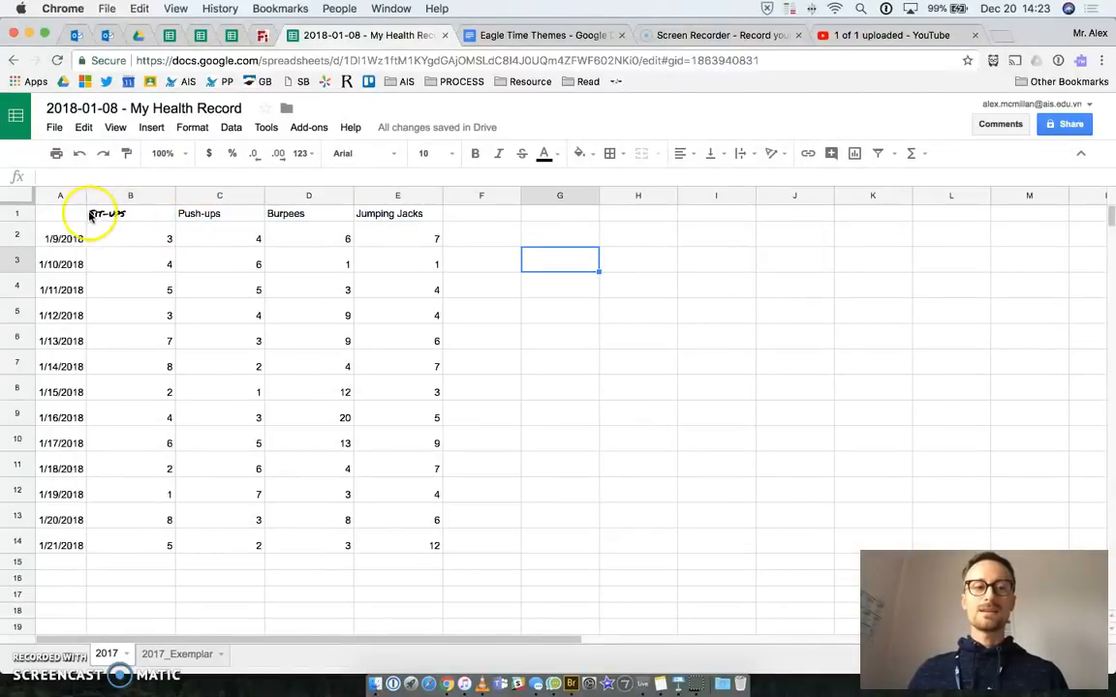
{"action": "left_click", "coordinate": [126, 215]}
{"action": "left_click", "coordinate": [377, 218], "text": "shift"}
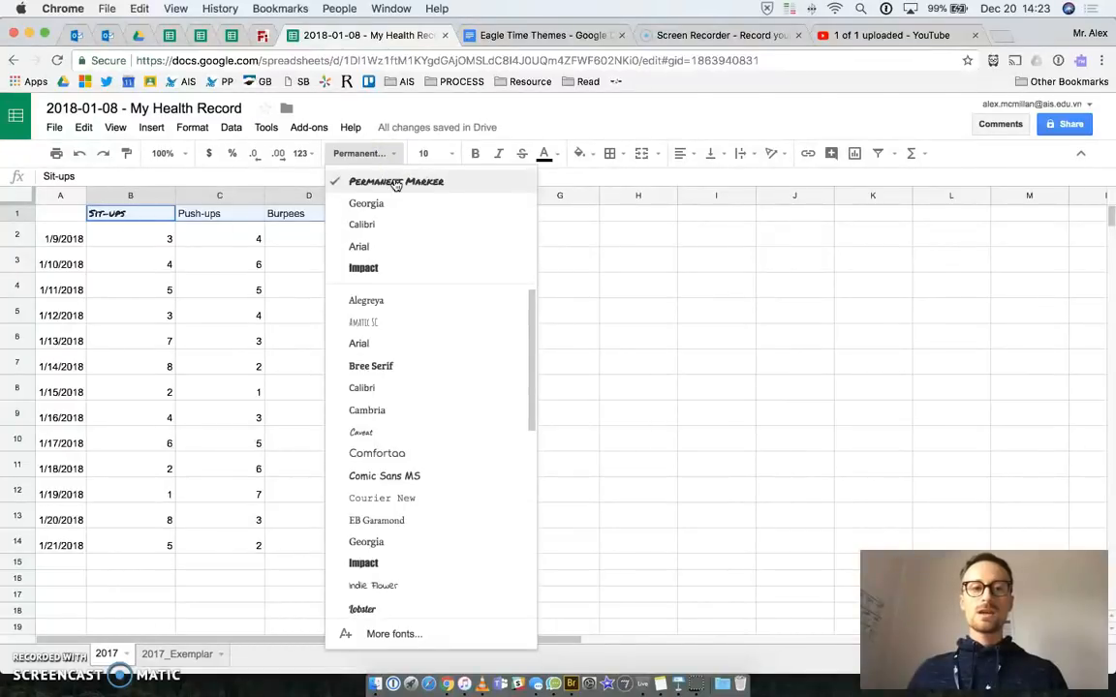
{"action": "left_click", "coordinate": [396, 182]}
{"action": "left_click", "coordinate": [596, 288]}
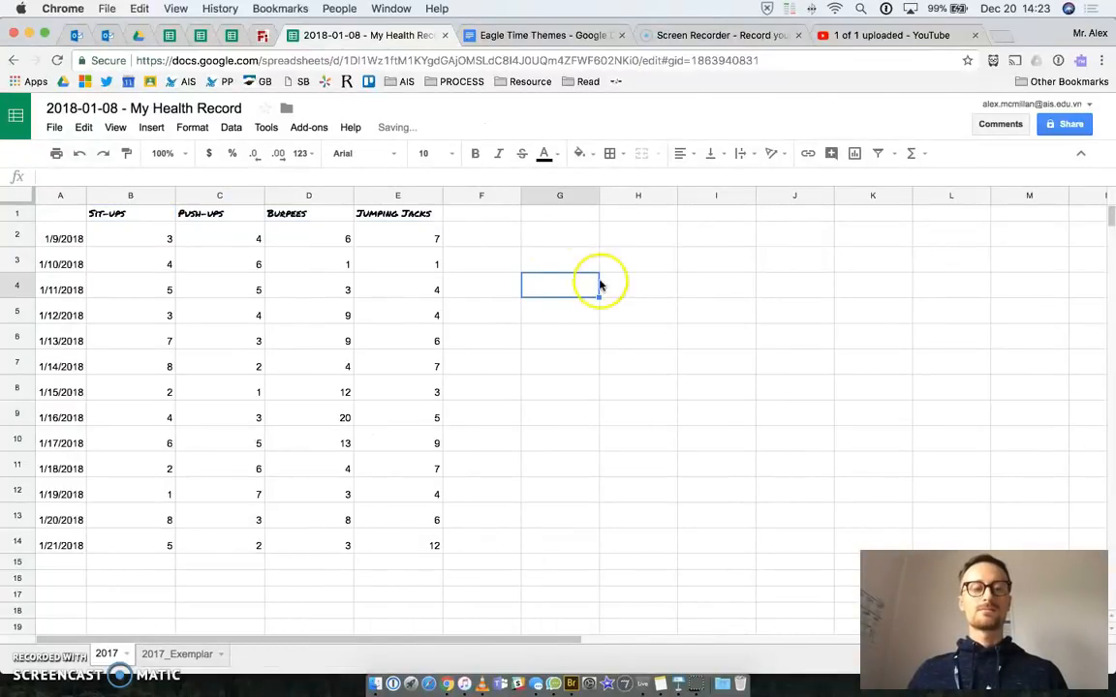
Set the dates in A2:A14 to the Indie Flower font
{"action": "left_click_drag", "start_coordinate": [75, 242], "coordinate": [78, 547]}
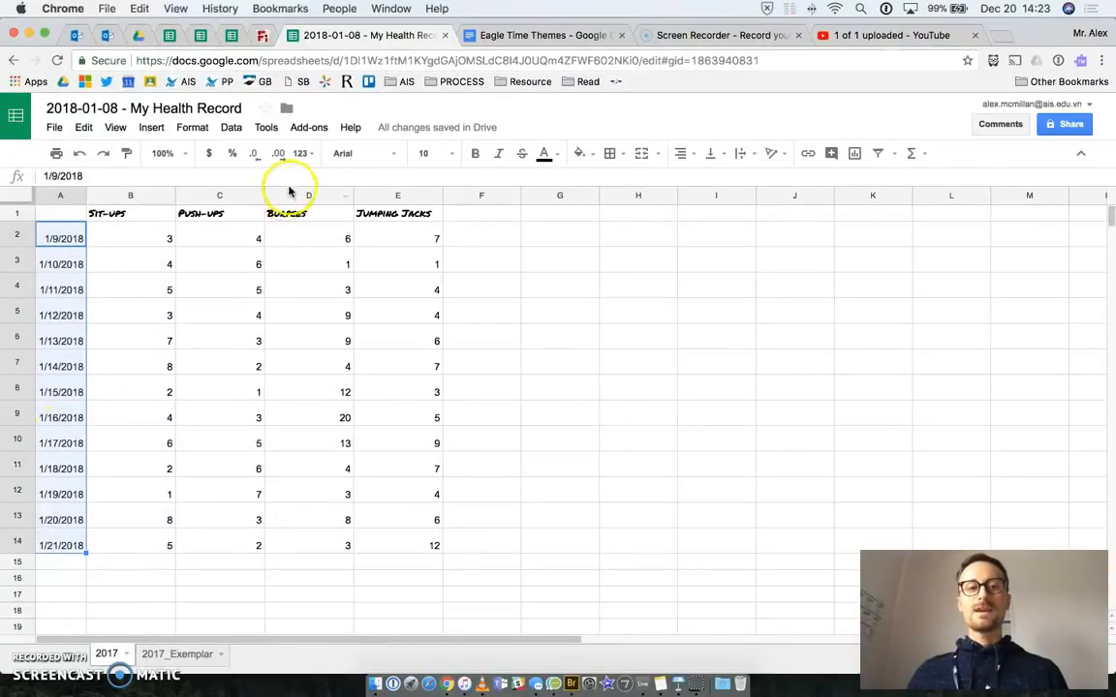
{"action": "left_click", "coordinate": [375, 153]}
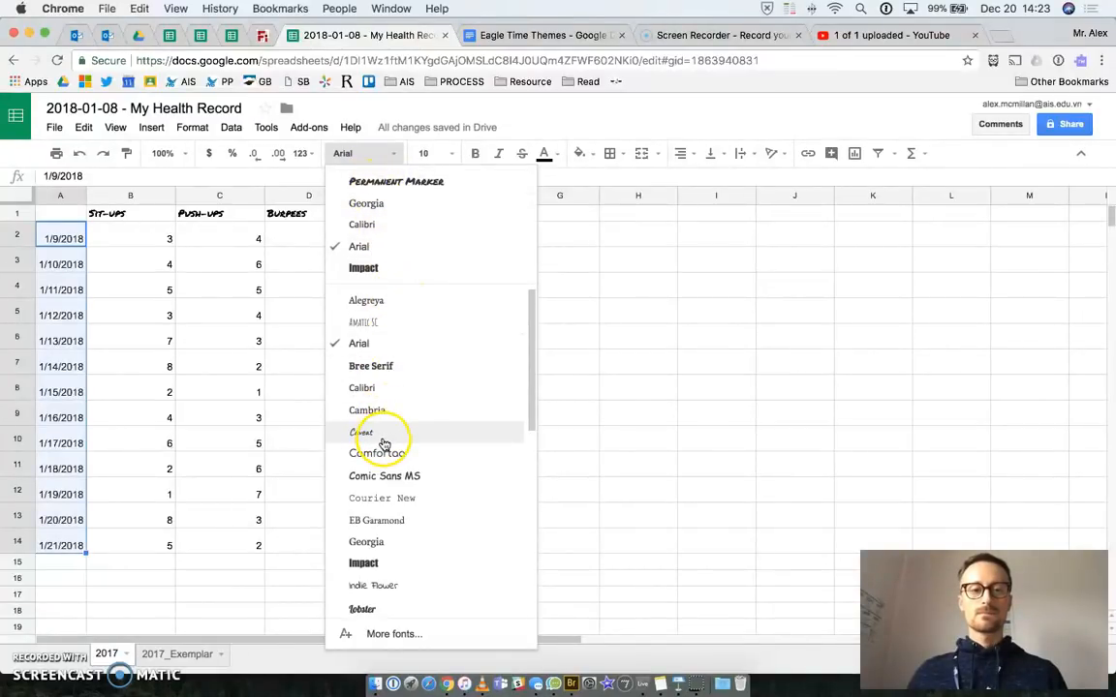
{"action": "scroll", "coordinate": [410, 515], "scroll_direction": "down", "scroll_amount": 2}
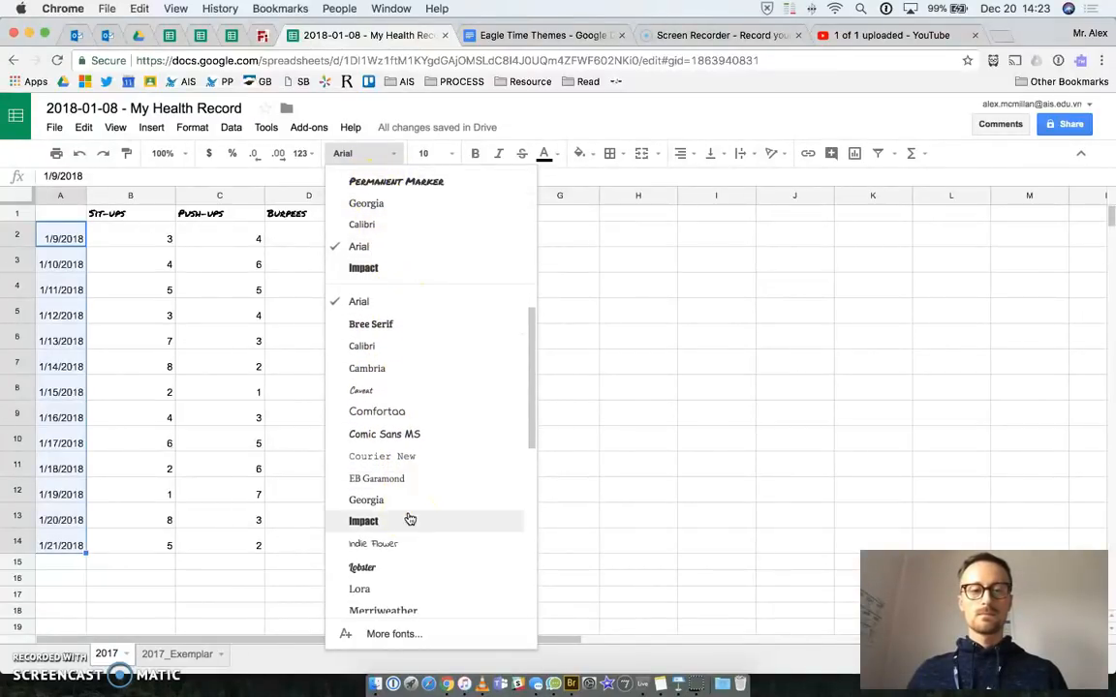
{"action": "left_click", "coordinate": [403, 539]}
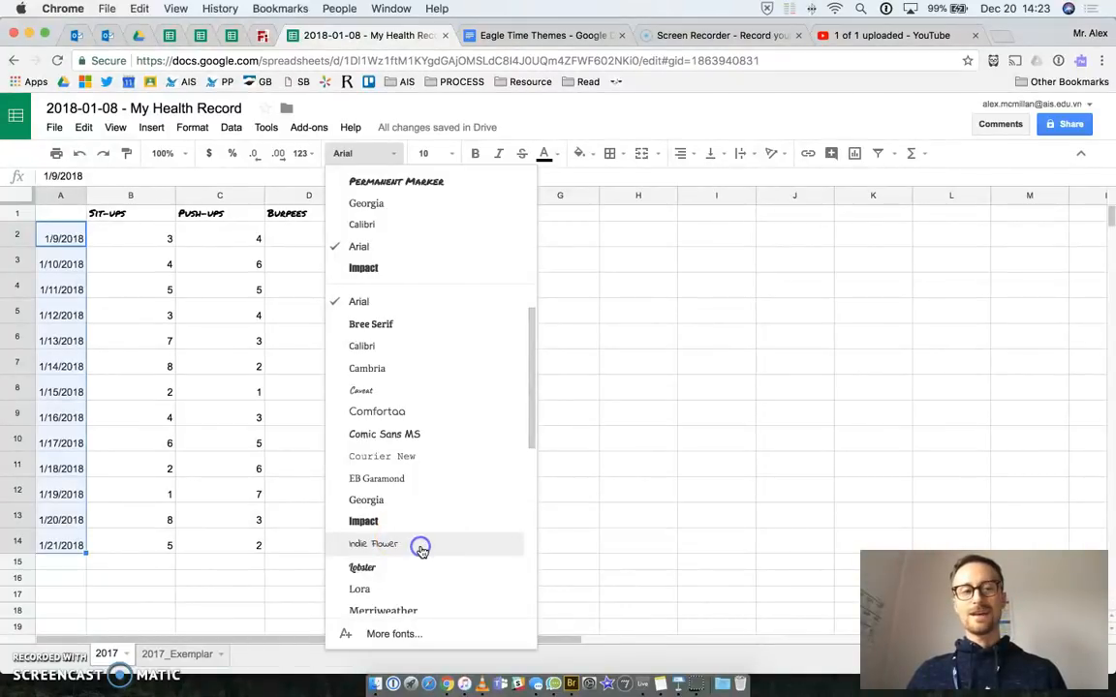
{"action": "left_click", "coordinate": [579, 415]}
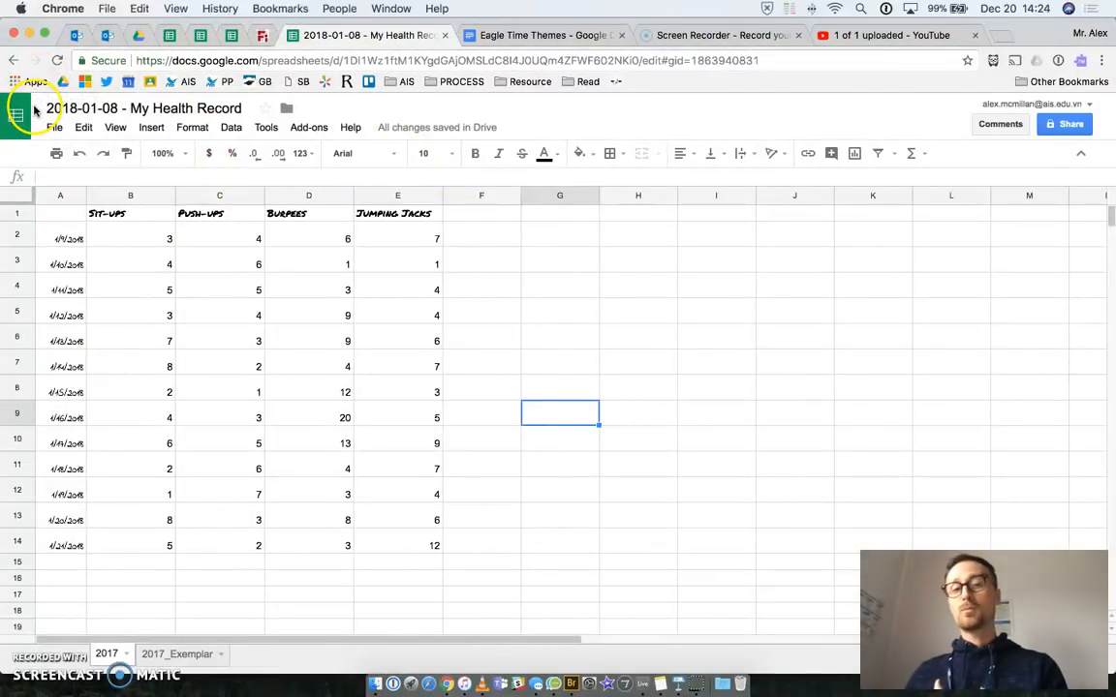
Set the font of the entire 2017 sheet to Calibri and widen column A slightly
{"action": "left_click", "coordinate": [18, 197]}
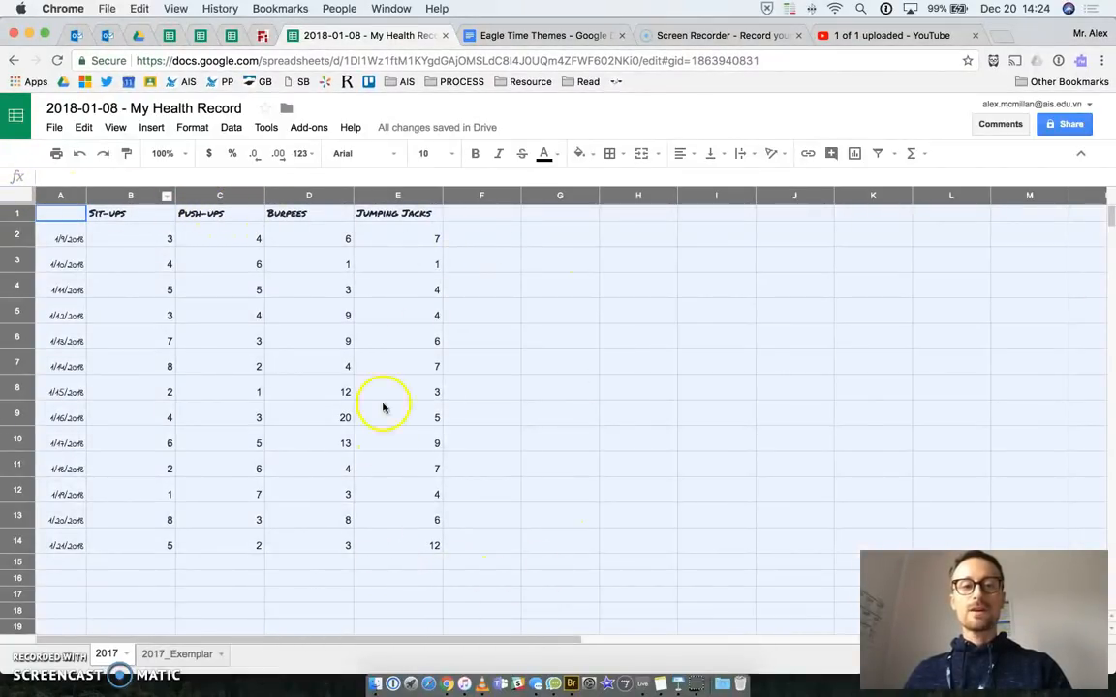
{"action": "left_click", "coordinate": [392, 156]}
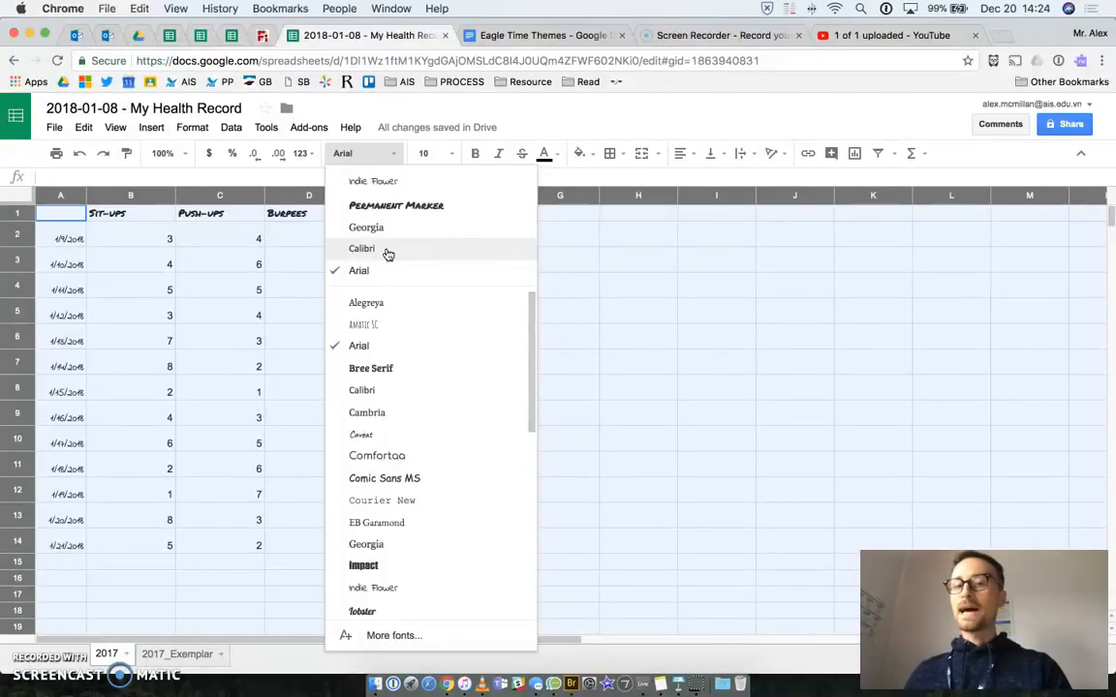
{"action": "left_click", "coordinate": [372, 349]}
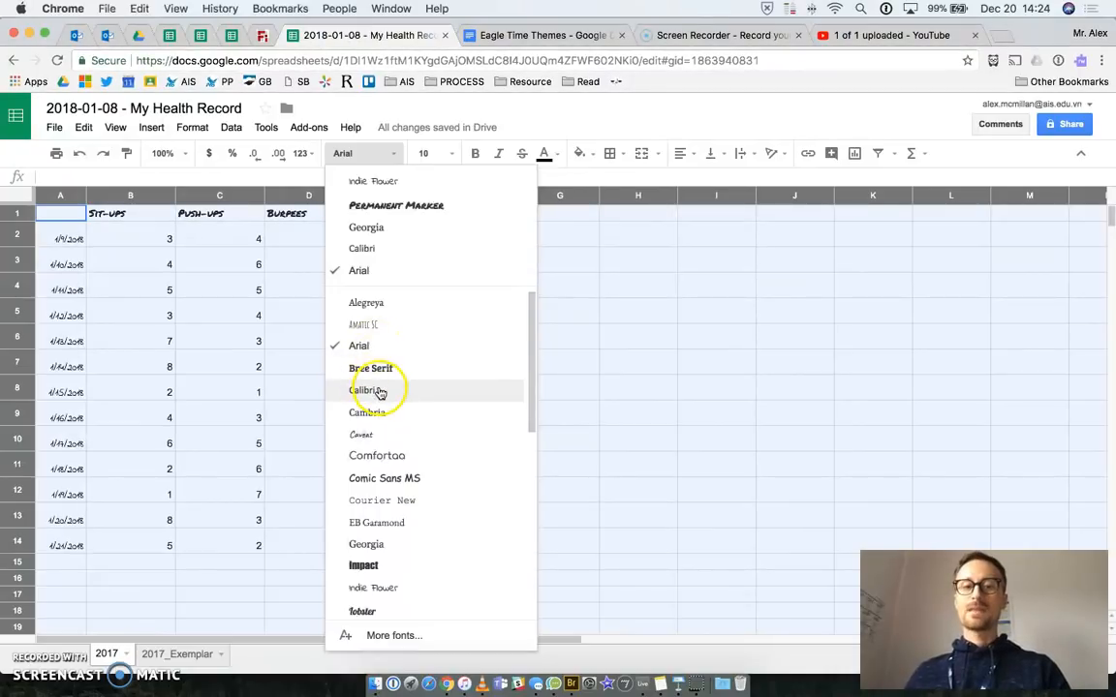
{"action": "left_click", "coordinate": [400, 391]}
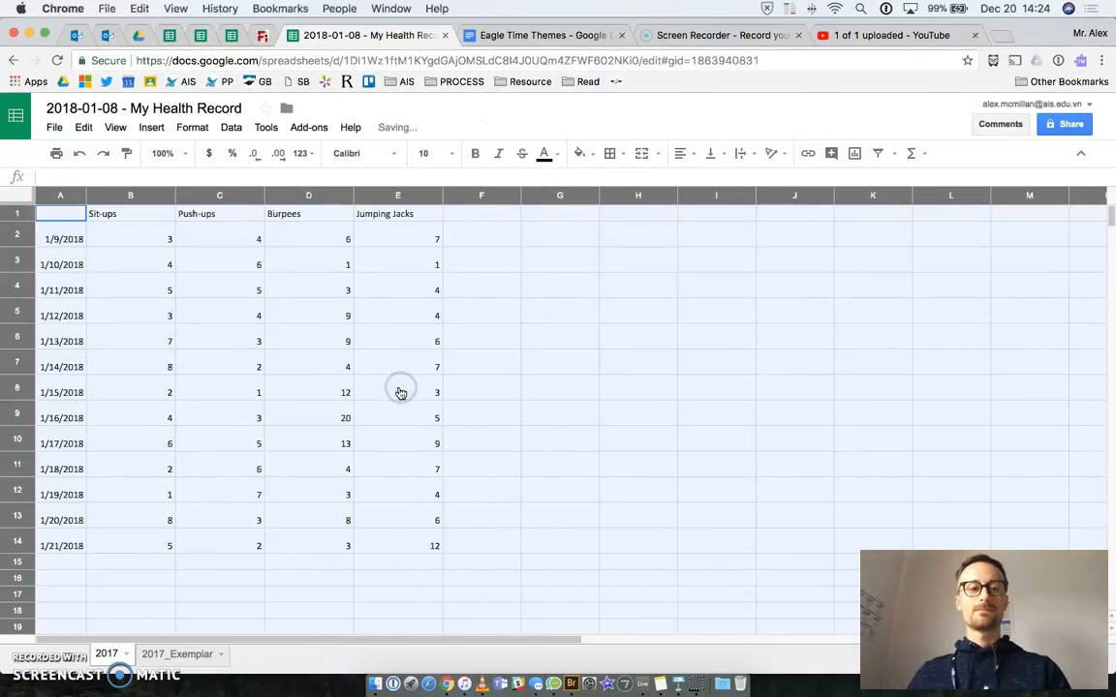
{"action": "left_click", "coordinate": [500, 341]}
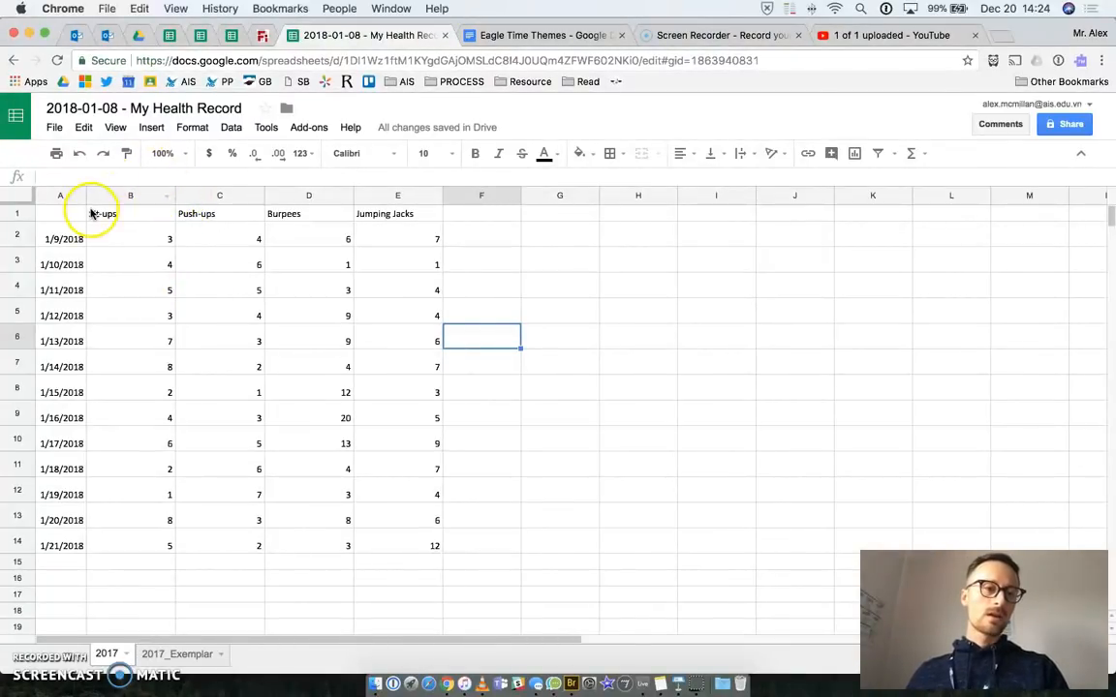
{"action": "left_click_drag", "start_coordinate": [86, 196], "coordinate": [95, 196]}
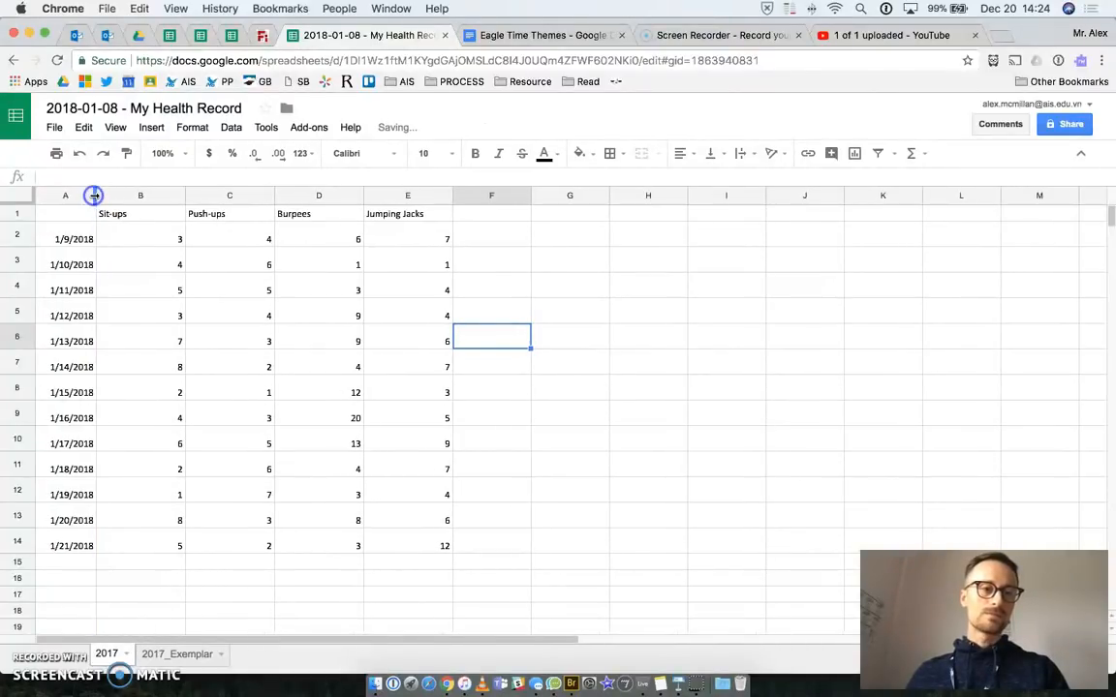
Check the Keynote topic slide, and back in the spreadsheet set the exercise headings in B1:E1 to font size 14
{"action": "left_click", "coordinate": [678, 683]}
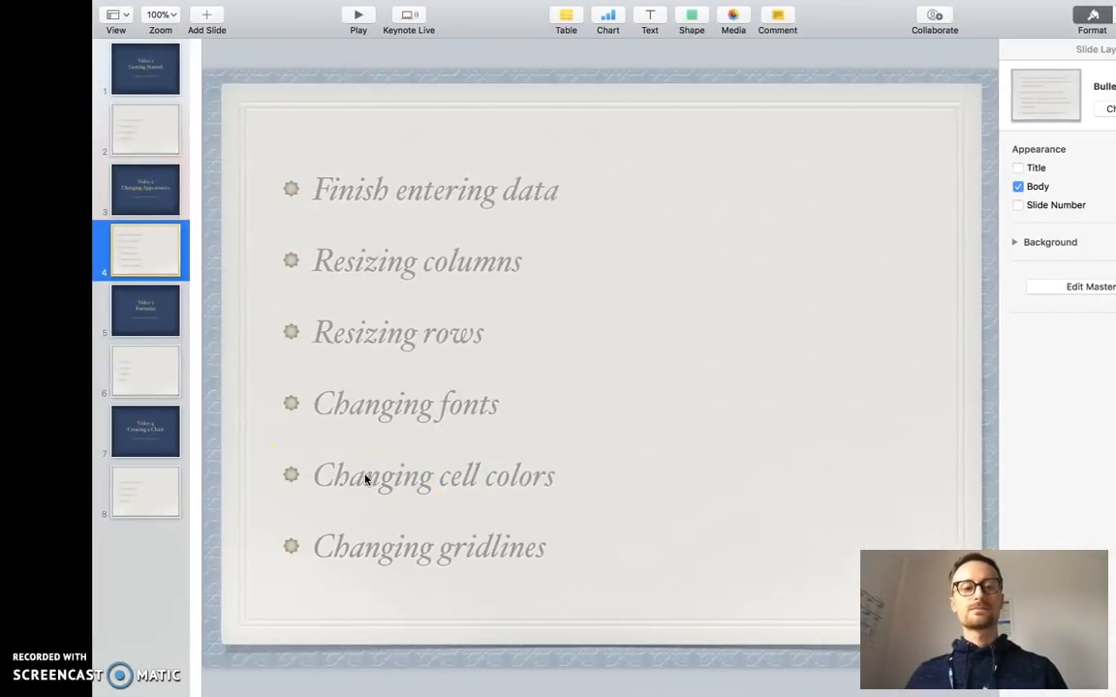
{"action": "key", "text": "ctrl+Right"}
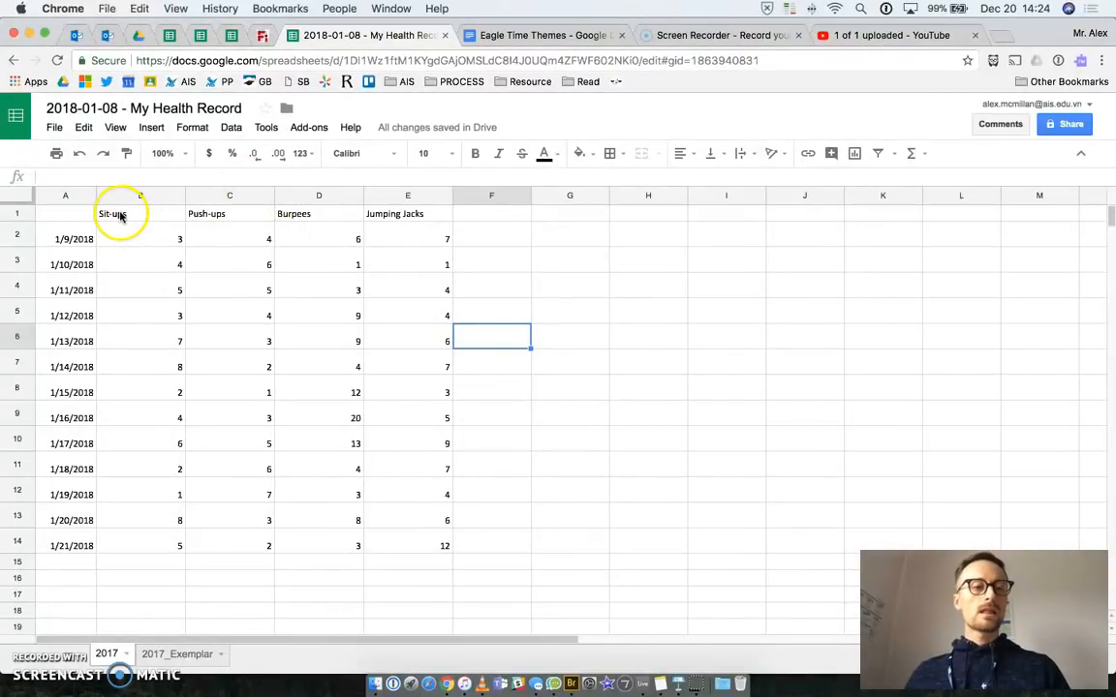
{"action": "left_click", "coordinate": [123, 215]}
{"action": "left_click_drag", "start_coordinate": [187, 213], "coordinate": [407, 218]}
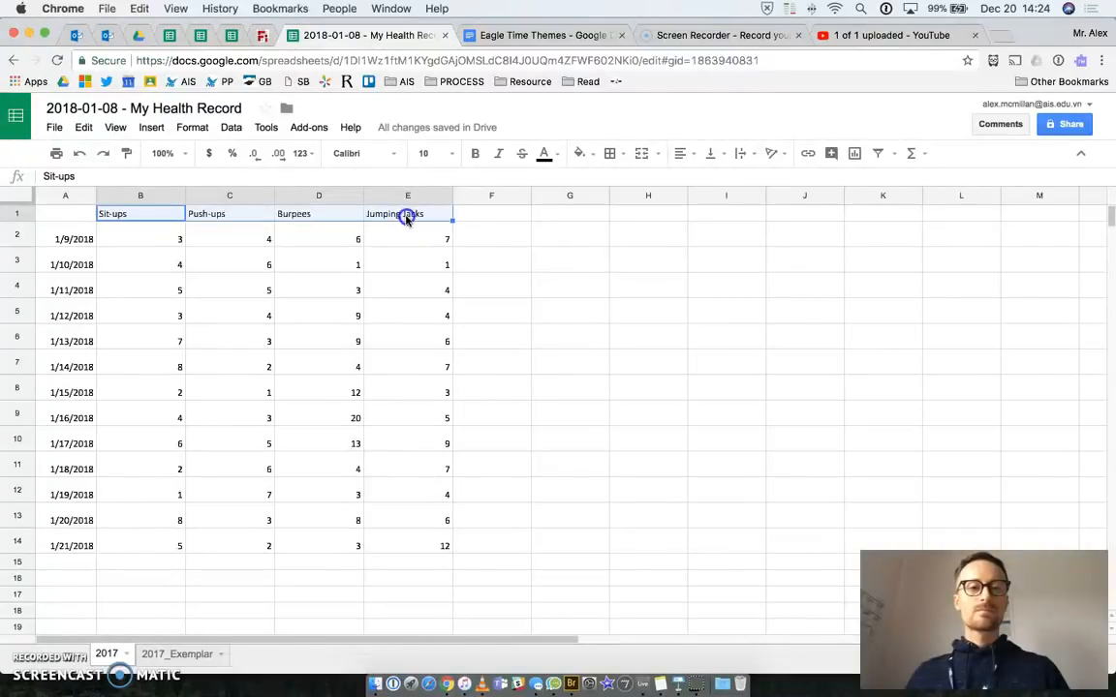
{"action": "left_click", "coordinate": [452, 158]}
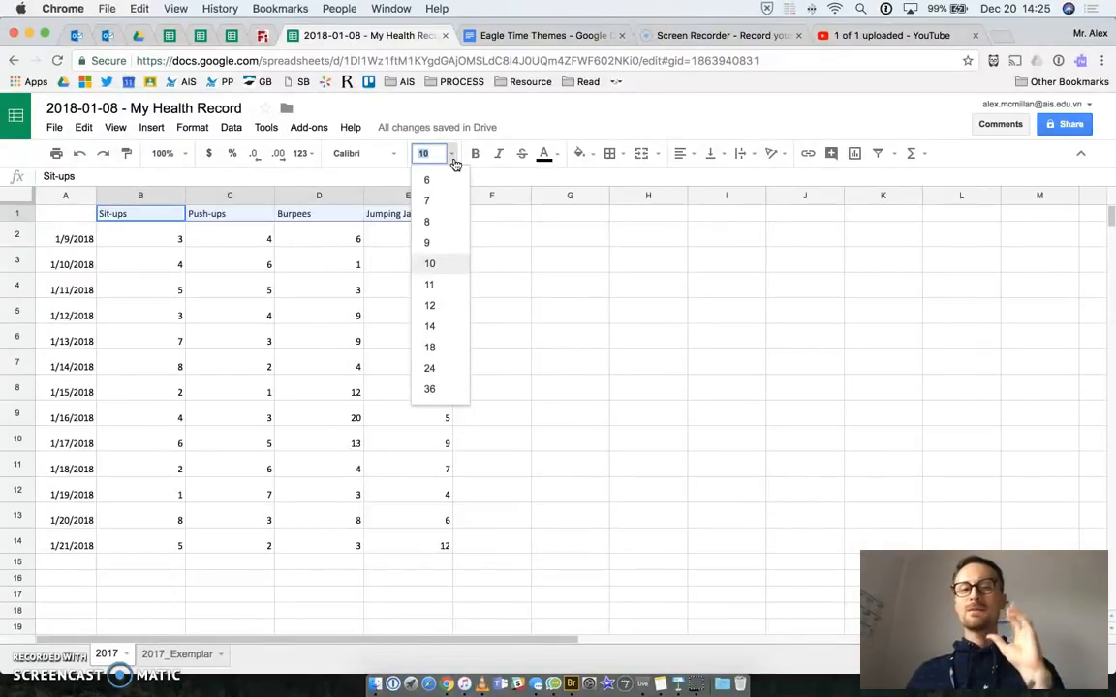
{"action": "left_click", "coordinate": [430, 326]}
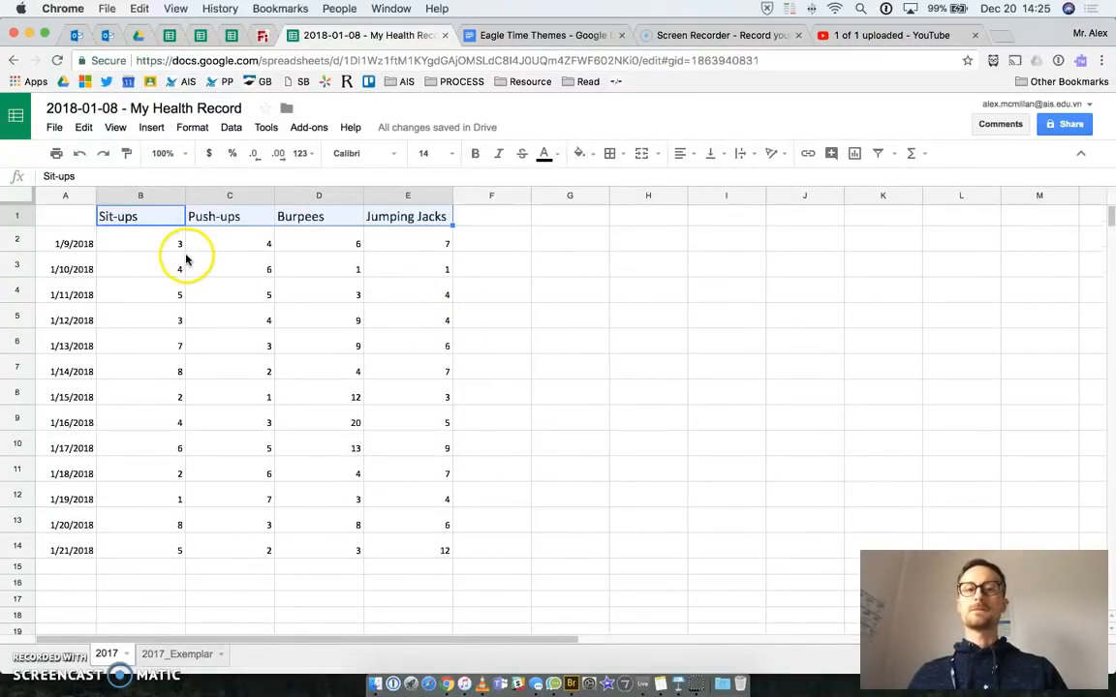
Fill the exercise heading cells B1:E1 with the palest yellow
{"action": "left_click", "coordinate": [586, 157]}
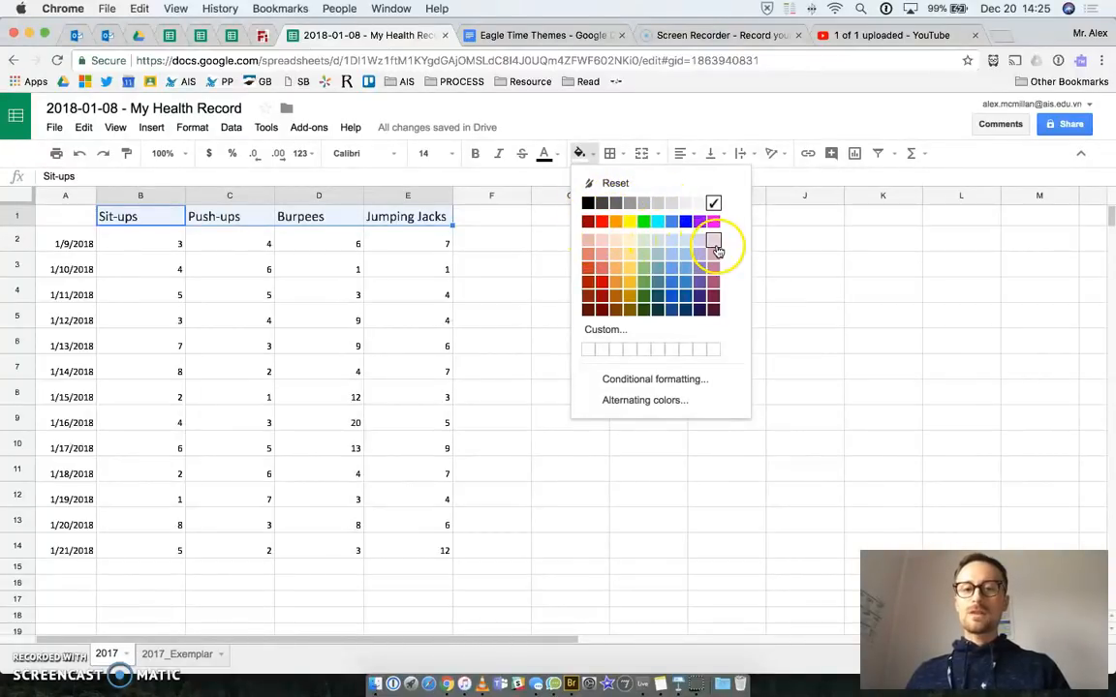
{"action": "left_click", "coordinate": [629, 243]}
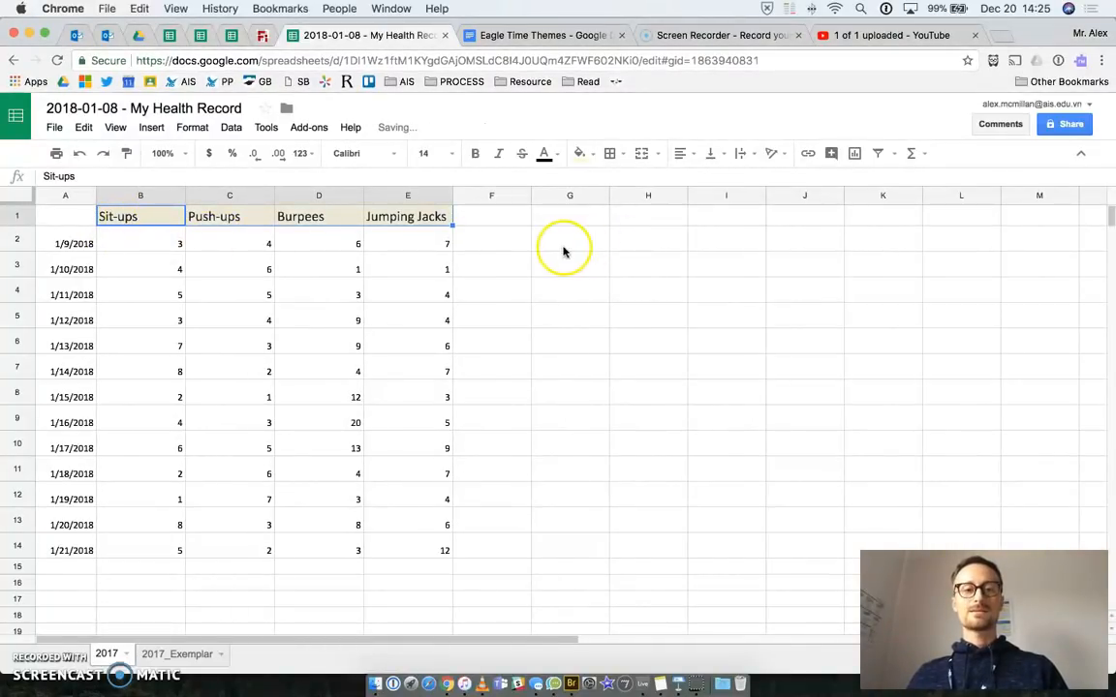
{"action": "left_click", "coordinate": [617, 244]}
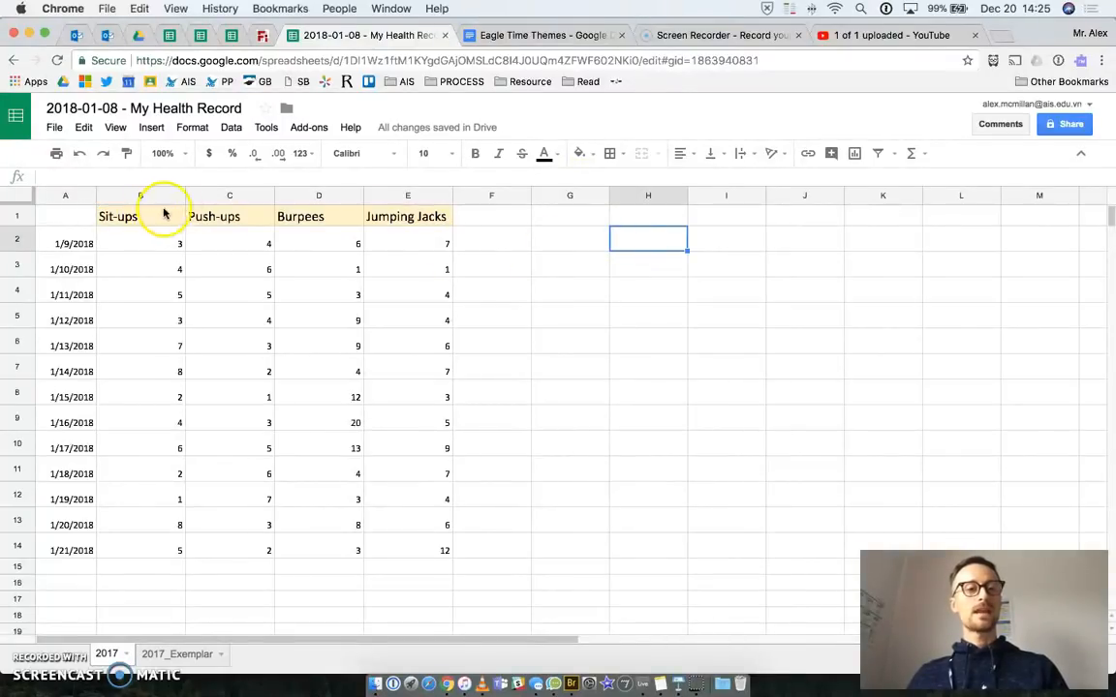
Fill the date cells A2:A14 with the same pale yellow as the headings
{"action": "left_click_drag", "start_coordinate": [75, 244], "coordinate": [79, 549]}
{"action": "left_click", "coordinate": [595, 154]}
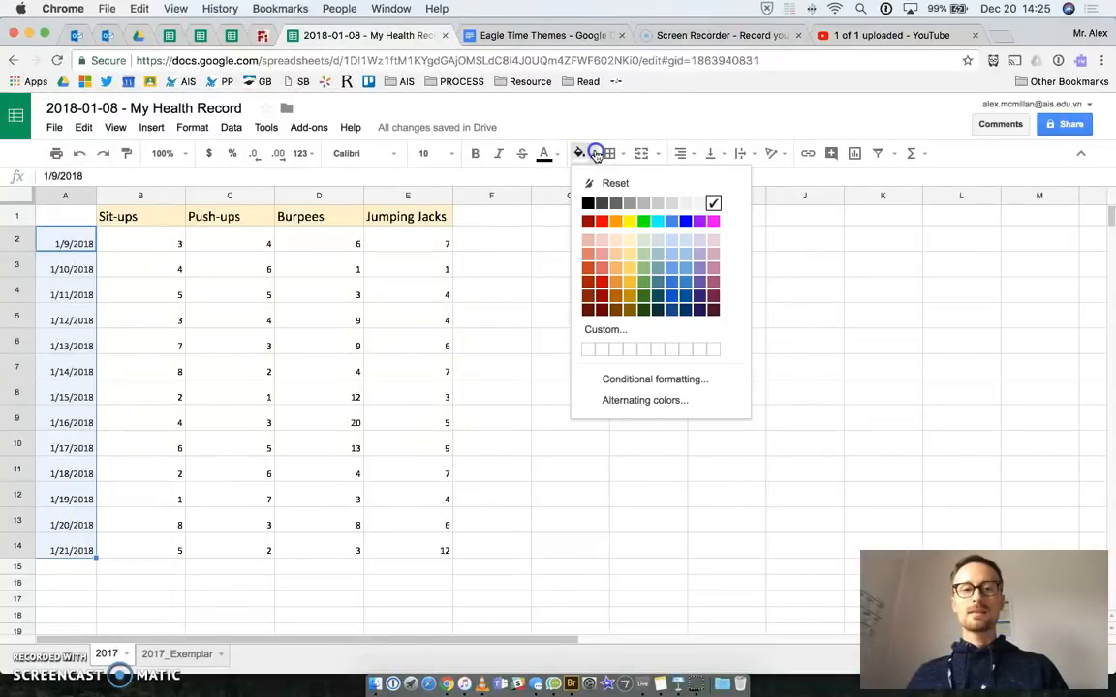
{"action": "left_click", "coordinate": [632, 240]}
{"action": "left_click", "coordinate": [646, 317]}
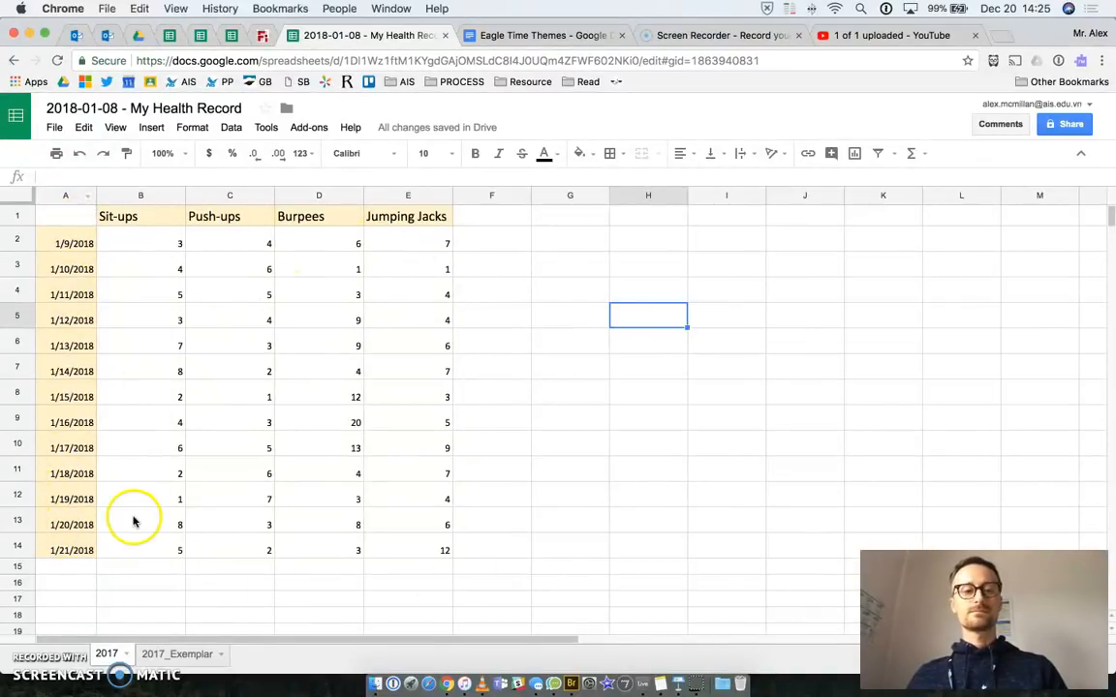
Switch to Keynote to check the remaining topic on the slide, and return to the spreadsheet
{"action": "mouse_move", "coordinate": [683, 689]}
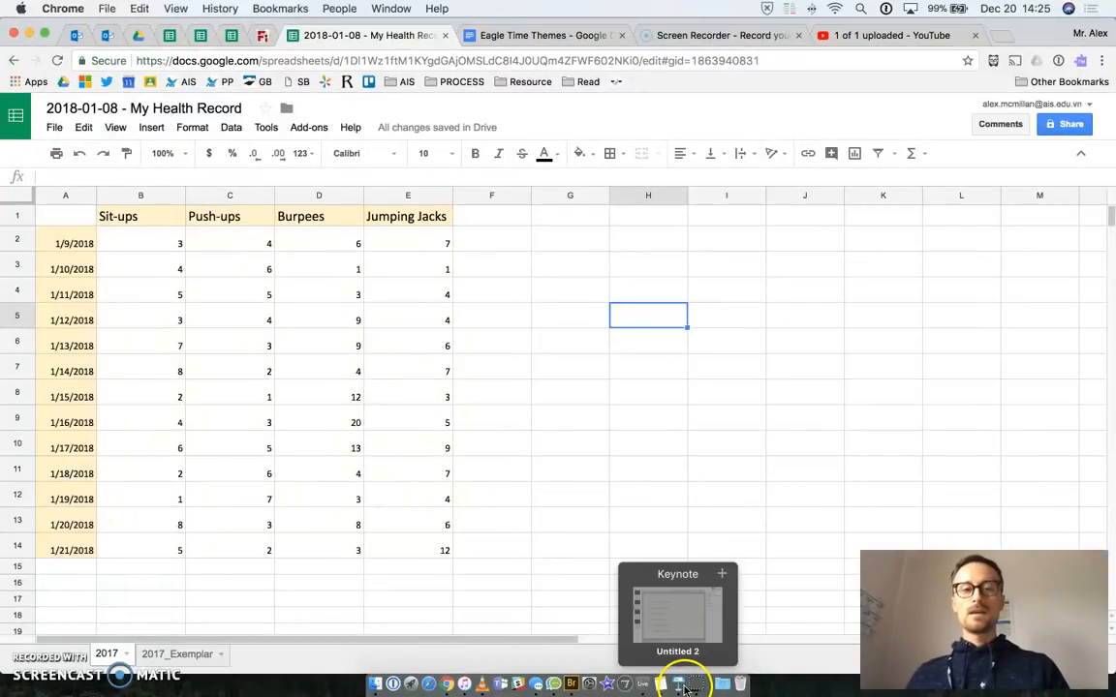
{"action": "left_click", "coordinate": [678, 690]}
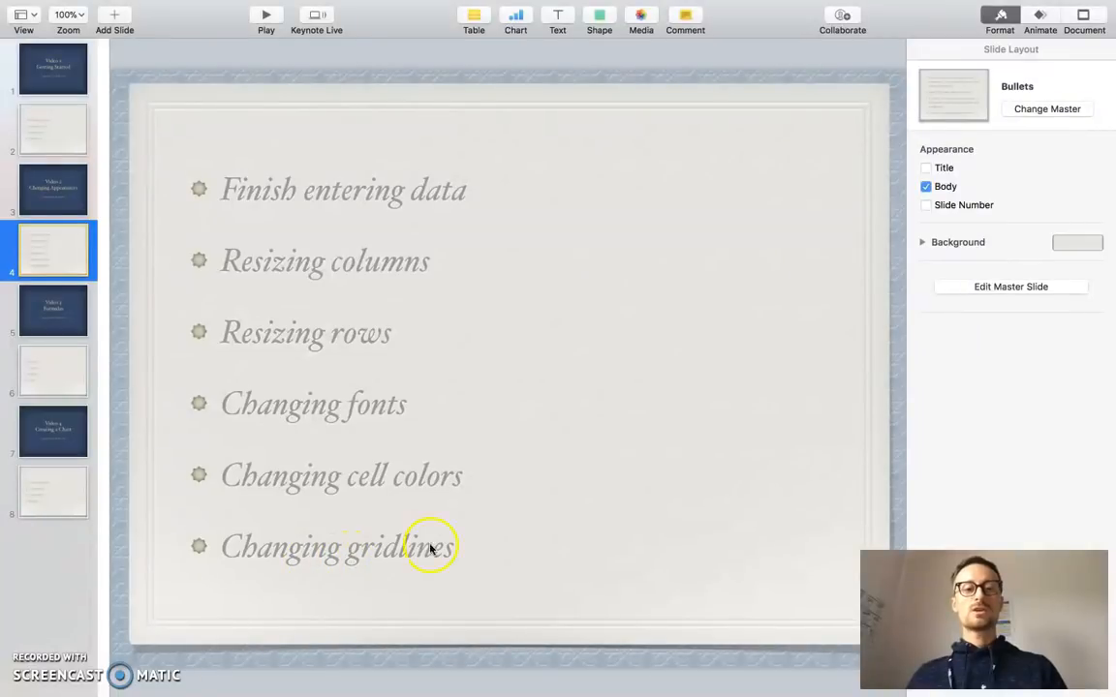
{"action": "key", "text": "super+Tab"}
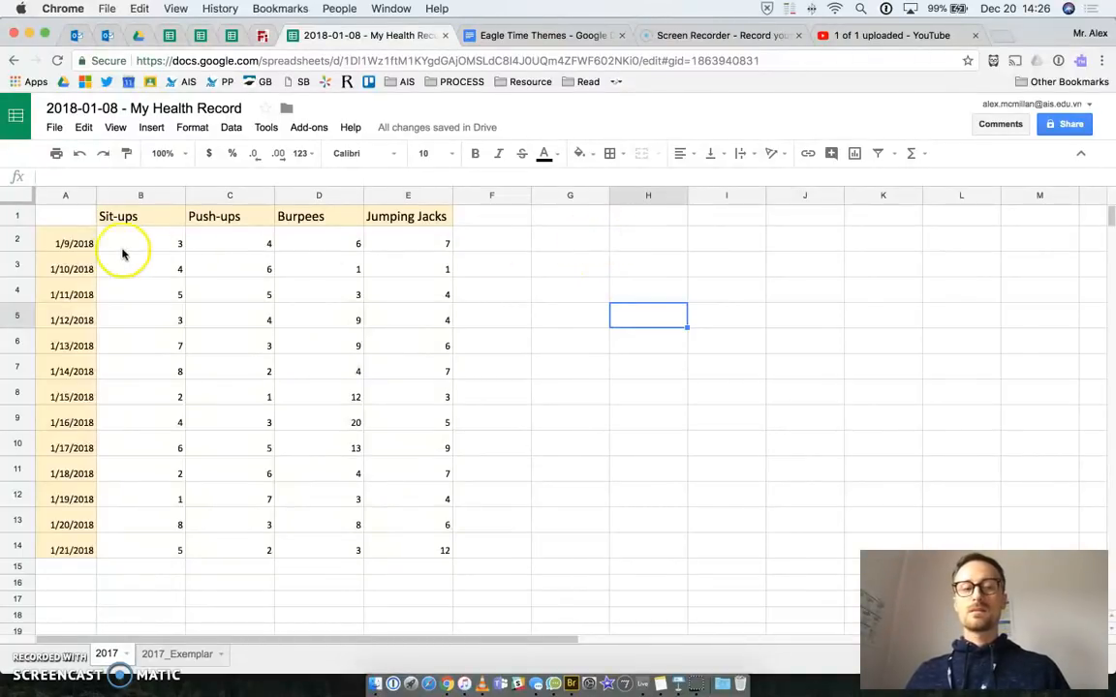
Apply all borders to the exercise counts in B2:E14, and open the 2017_Exemplar sheet for comparison
{"action": "left_click", "coordinate": [152, 239]}
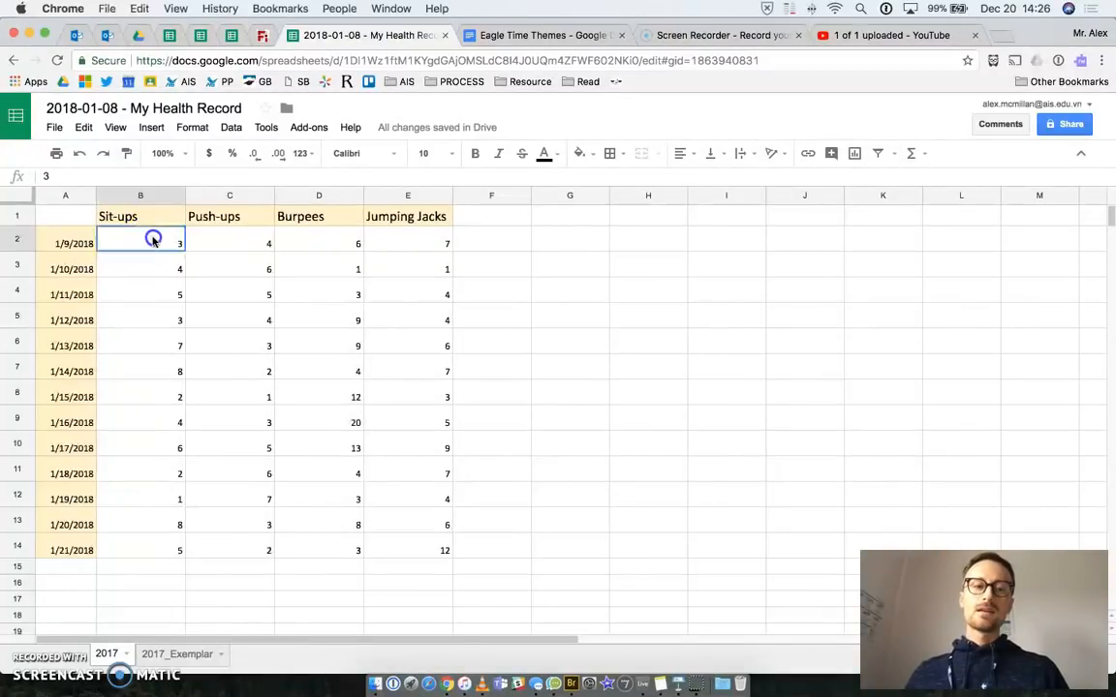
{"action": "mouse_move", "coordinate": [180, 251]}
{"action": "left_mouse_down"}
{"action": "mouse_move", "coordinate": [274, 301]}
{"action": "mouse_move", "coordinate": [344, 380]}
{"action": "mouse_move", "coordinate": [404, 503]}
{"action": "mouse_move", "coordinate": [411, 549]}
{"action": "left_mouse_up"}
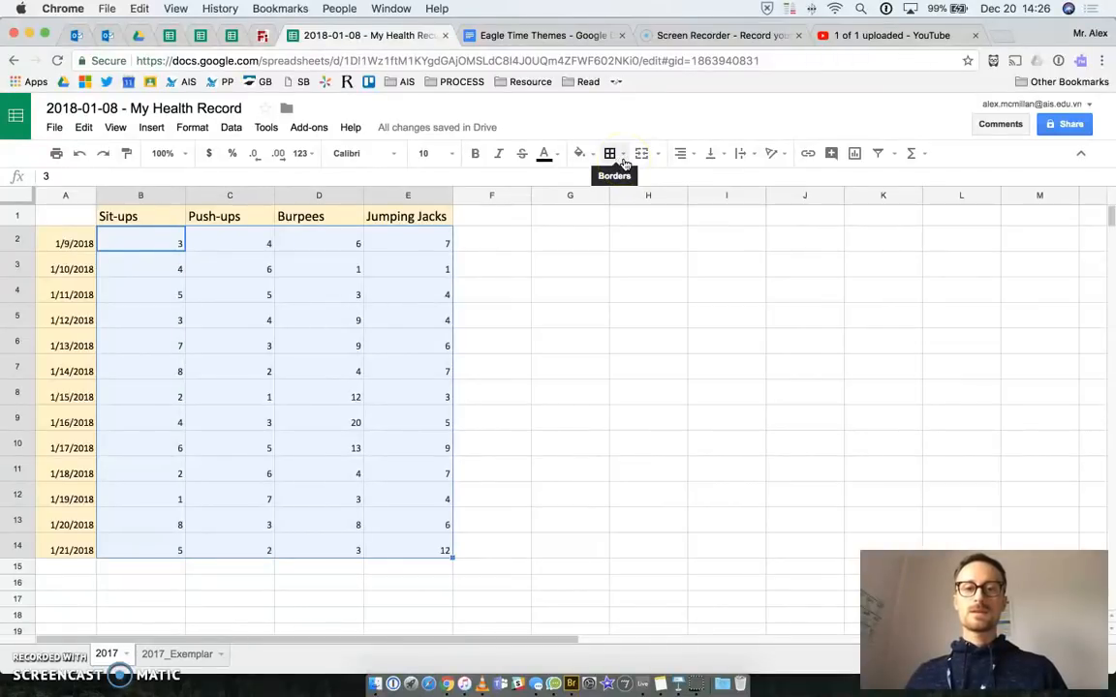
{"action": "left_click", "coordinate": [627, 155]}
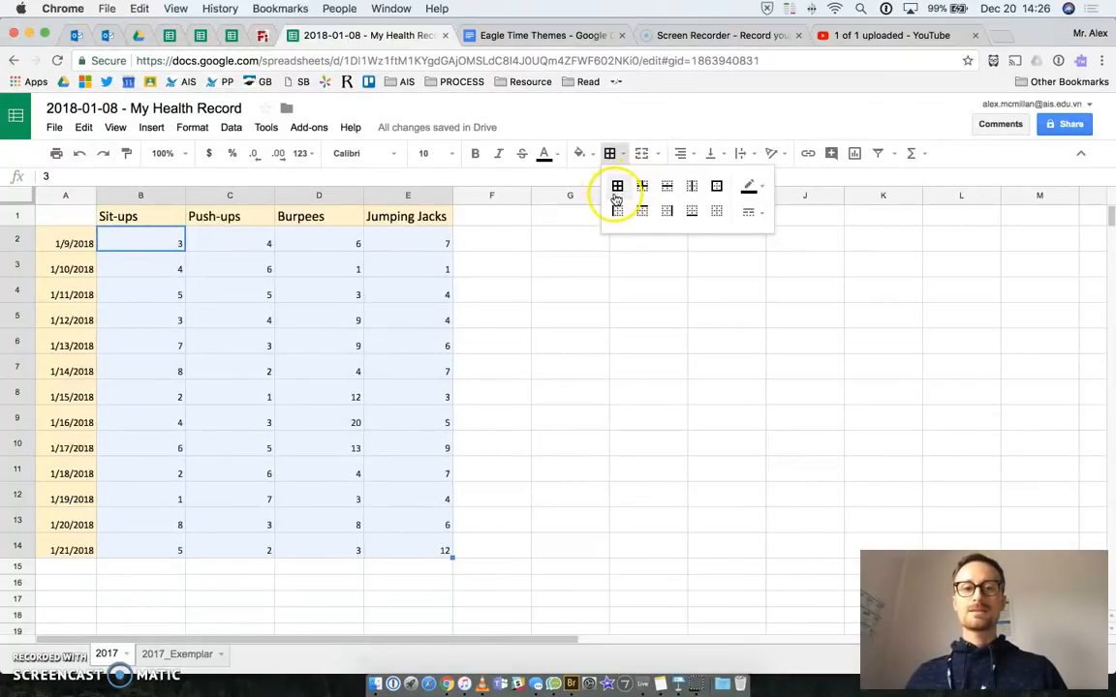
{"action": "left_click", "coordinate": [668, 190]}
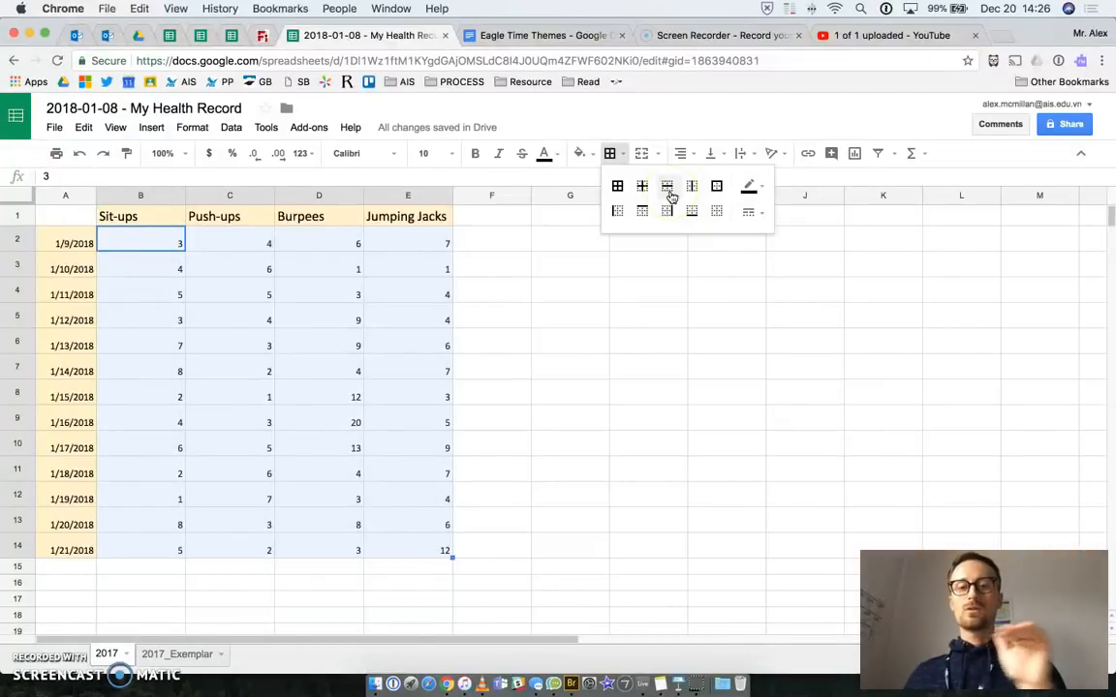
{"action": "left_click", "coordinate": [692, 194]}
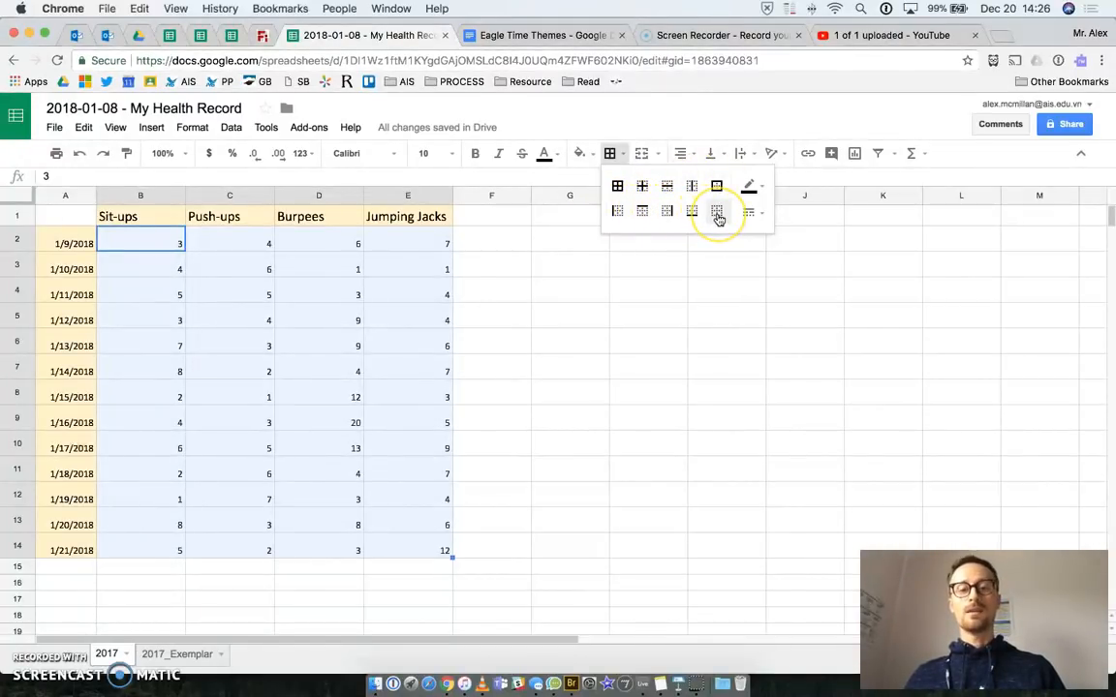
{"action": "left_click", "coordinate": [618, 187]}
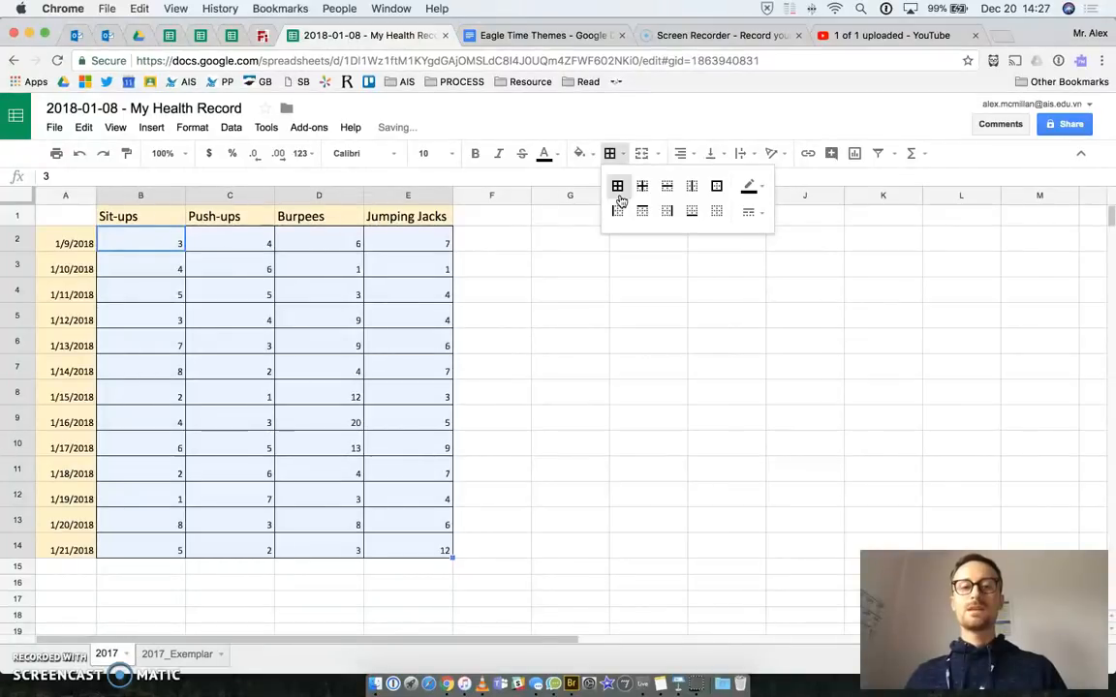
{"action": "left_click", "coordinate": [542, 275]}
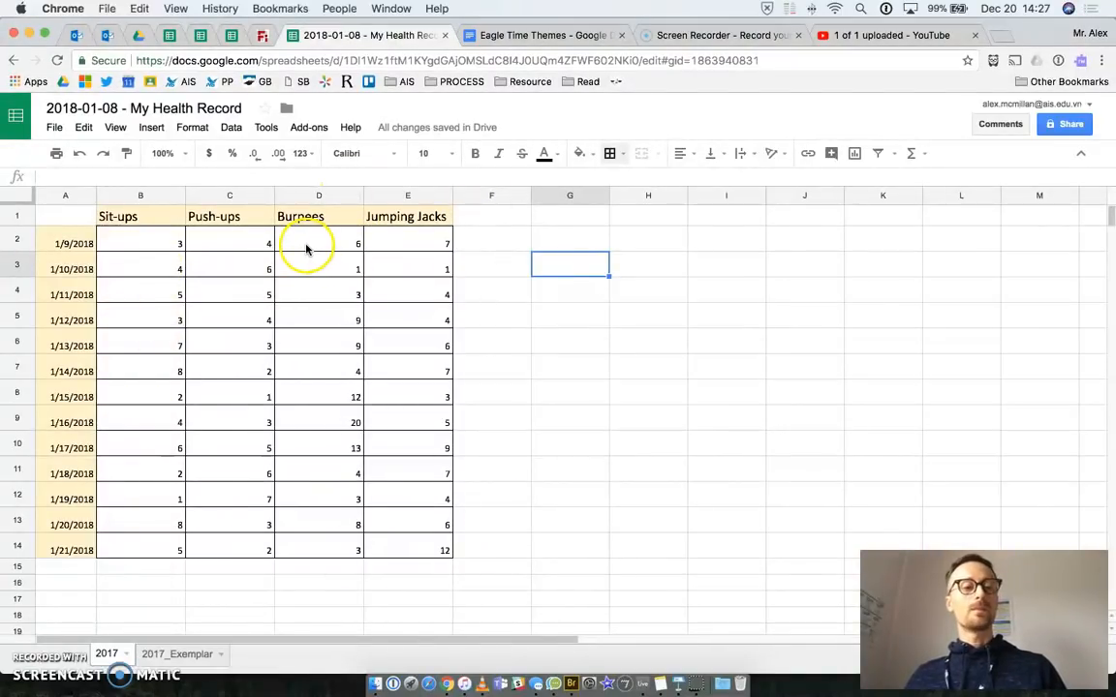
{"action": "left_click", "coordinate": [180, 654]}
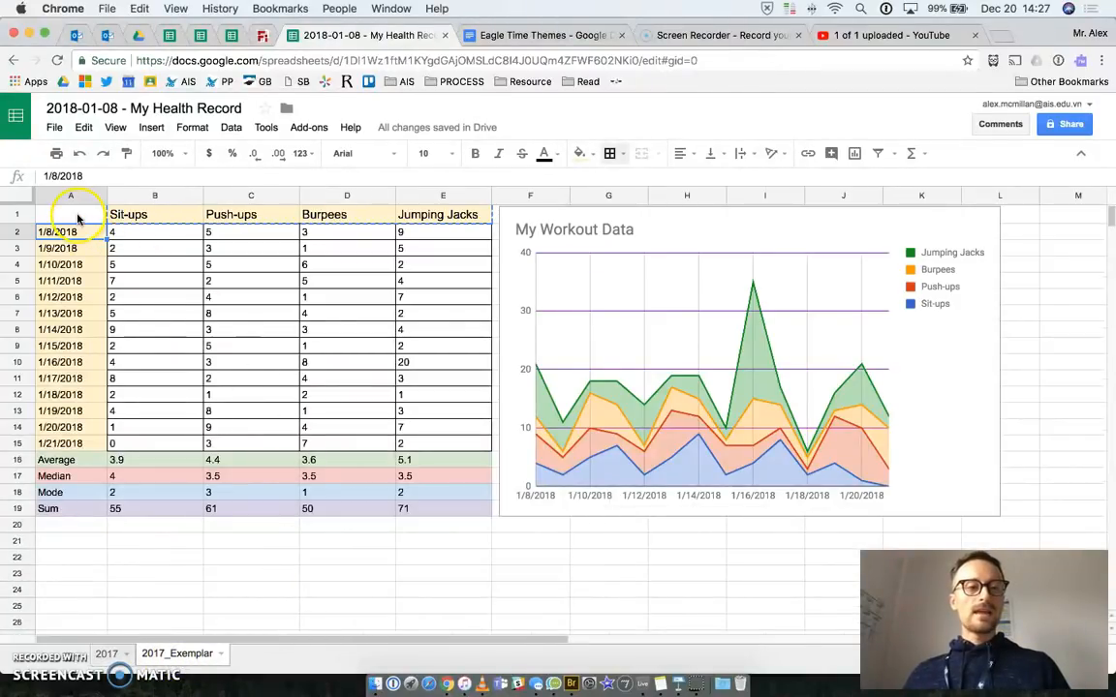